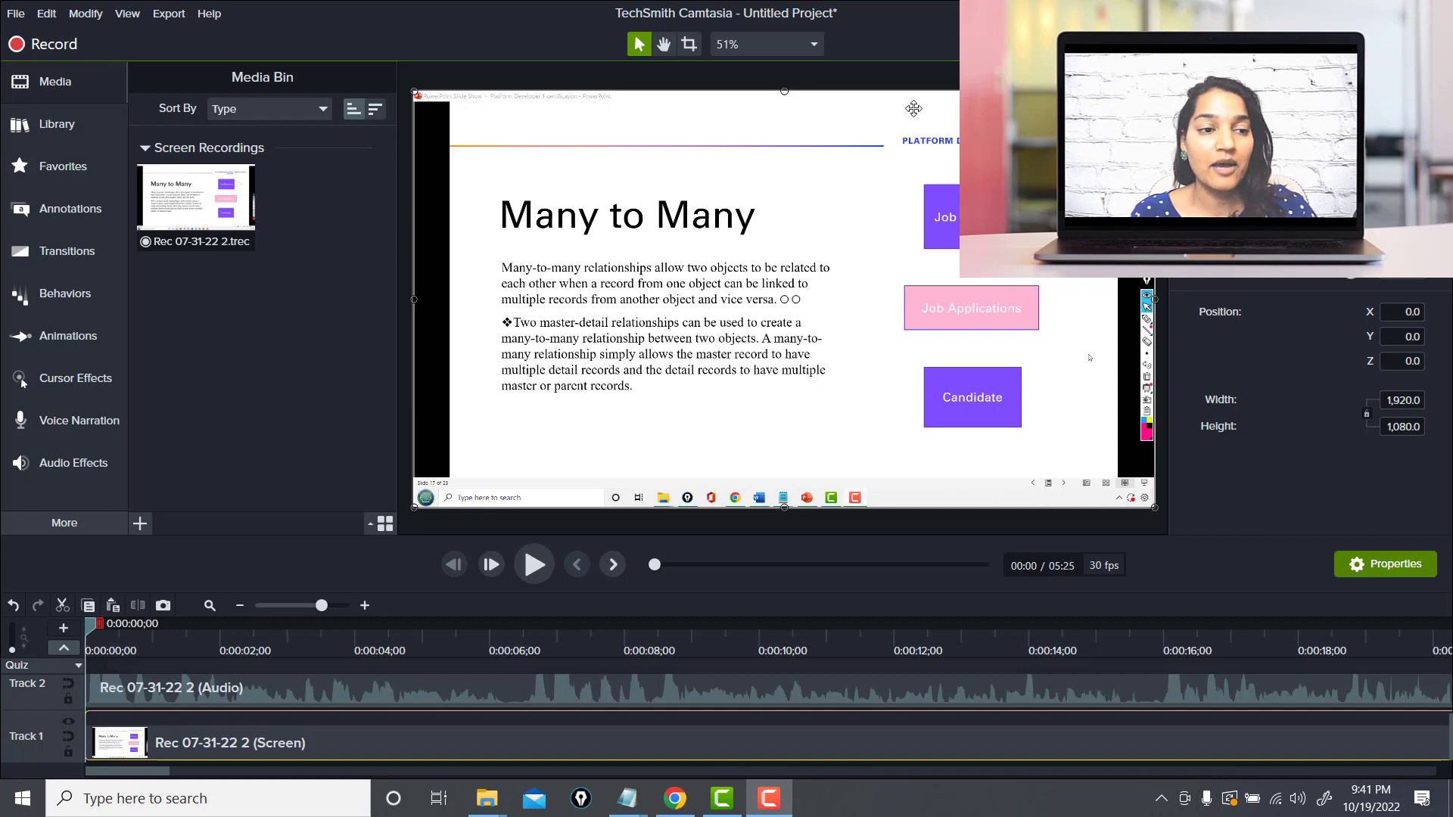
Browse the Camtasia 2020 library's Intros folder and its library options
{"action": "left_click", "coordinate": [72, 127]}
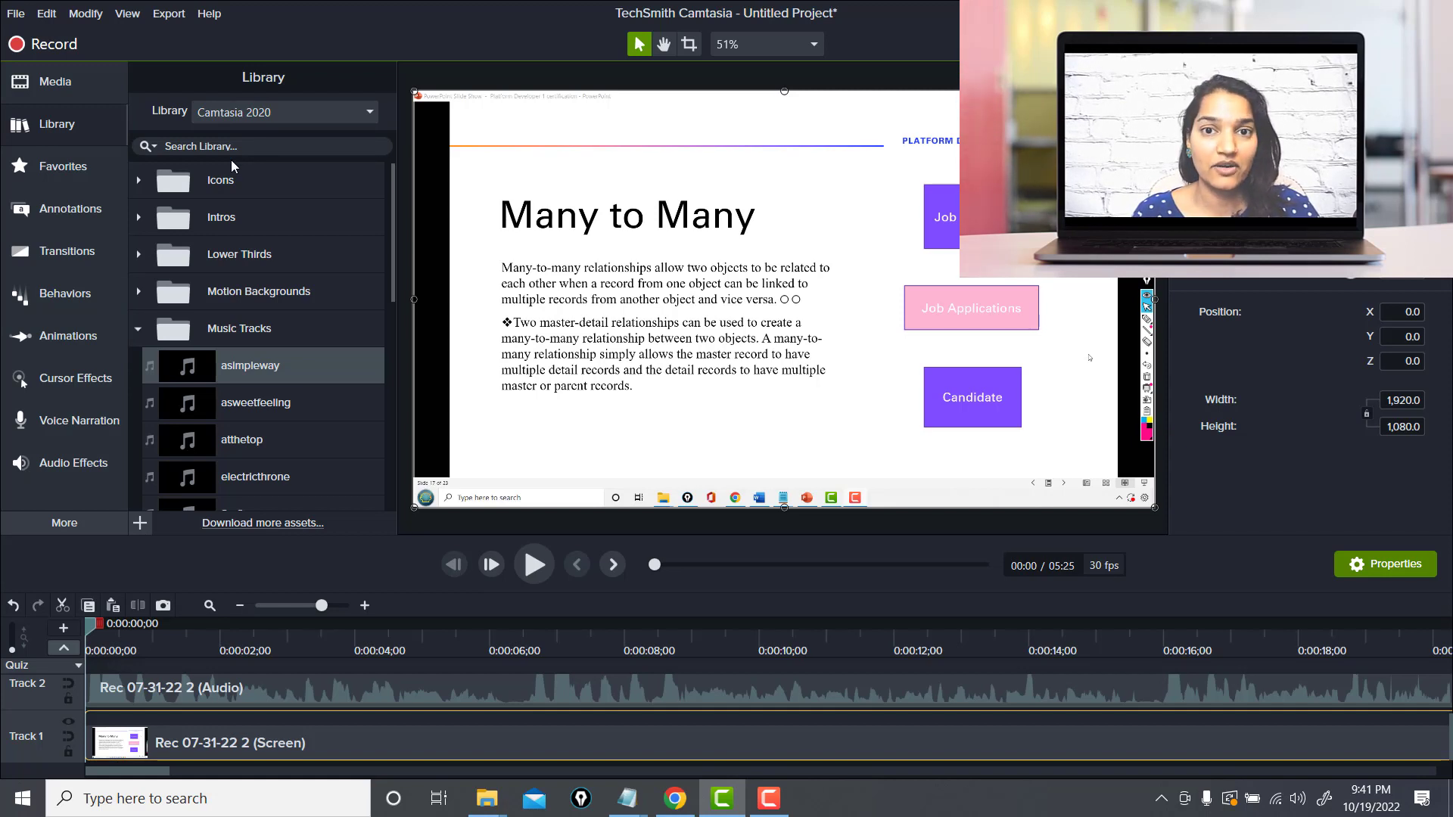
{"action": "left_click", "coordinate": [140, 218]}
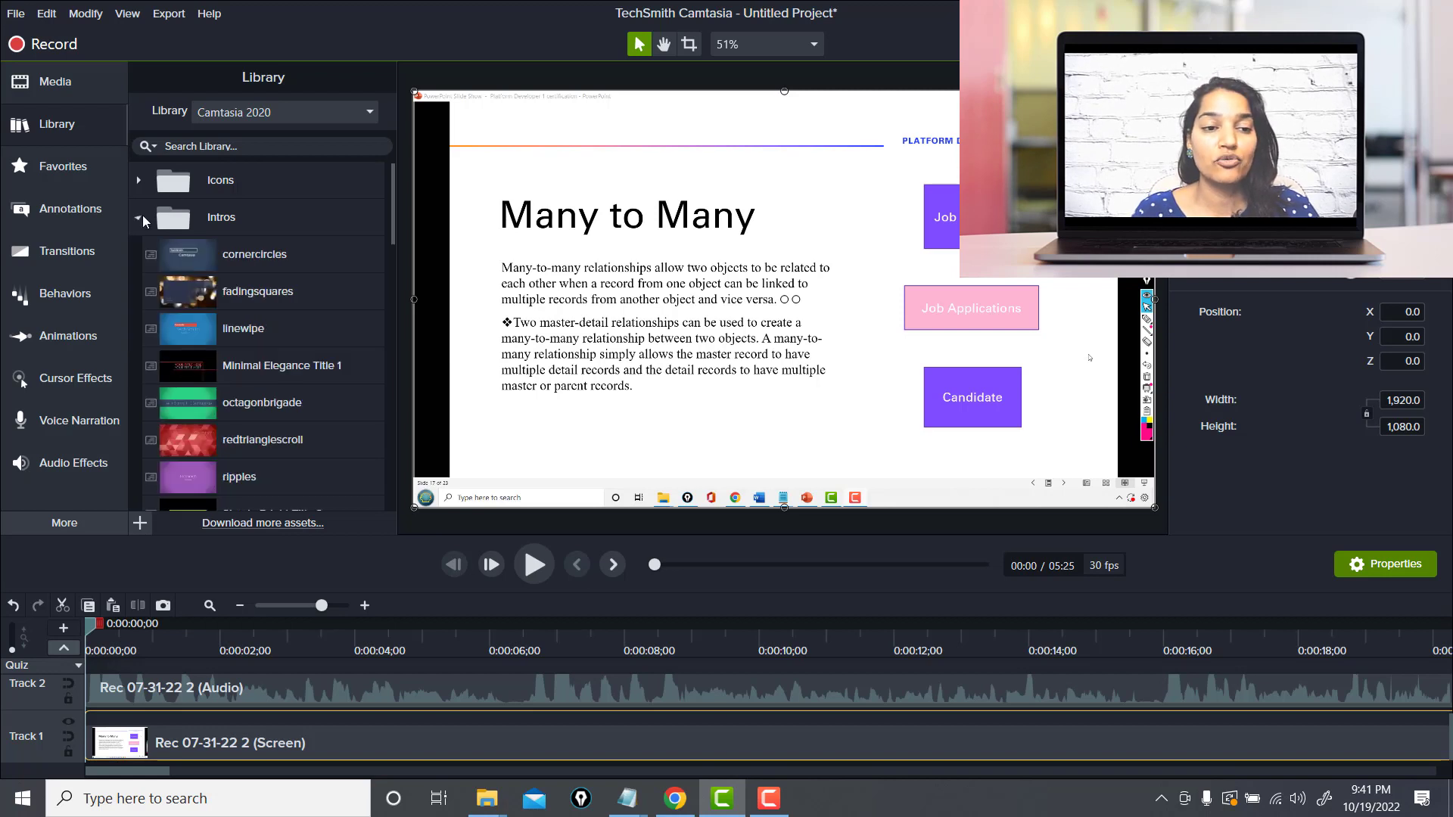
{"action": "scroll", "coordinate": [393, 227], "scroll_direction": "down", "scroll_amount": 2}
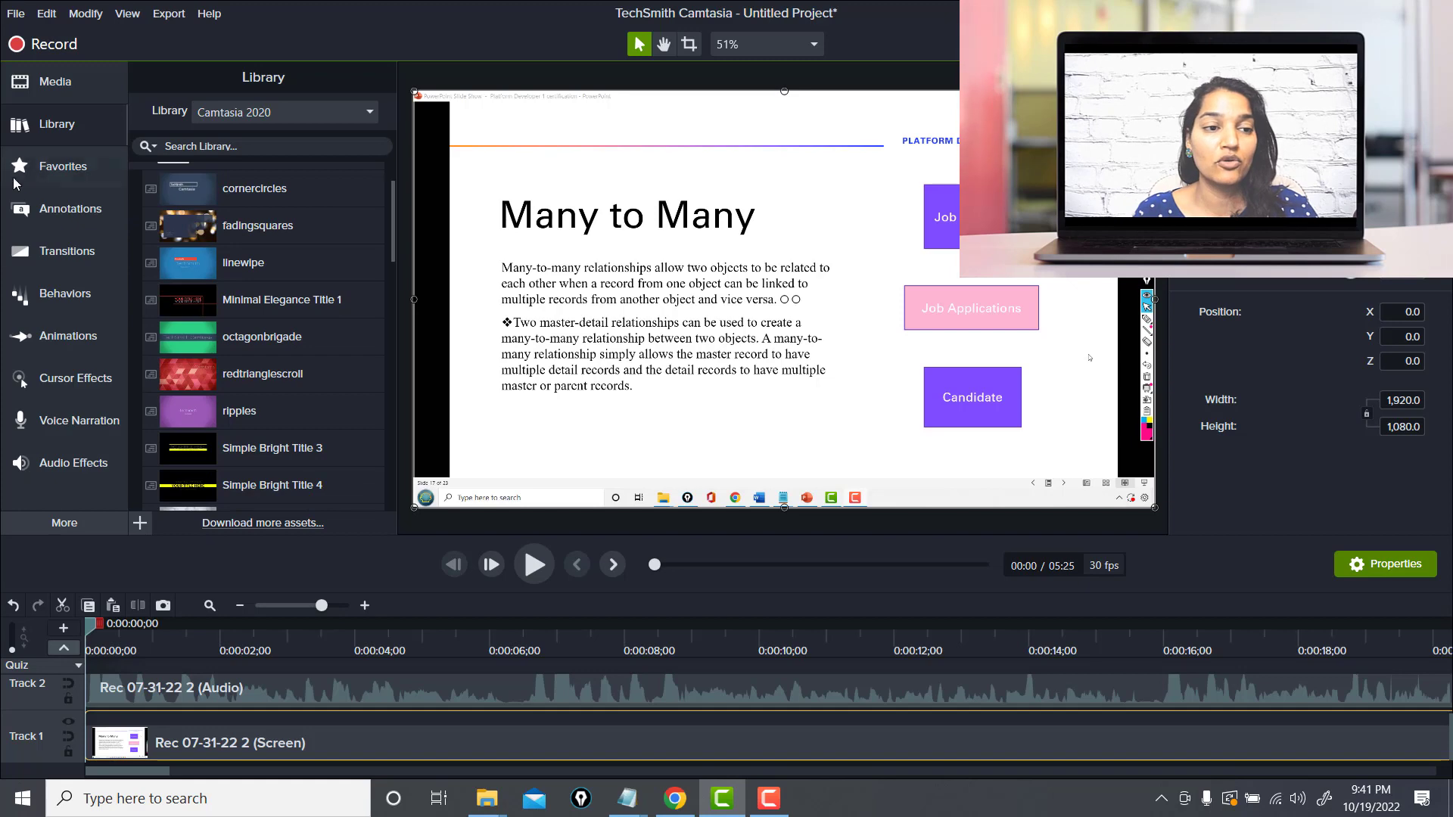
{"action": "left_click", "coordinate": [59, 129]}
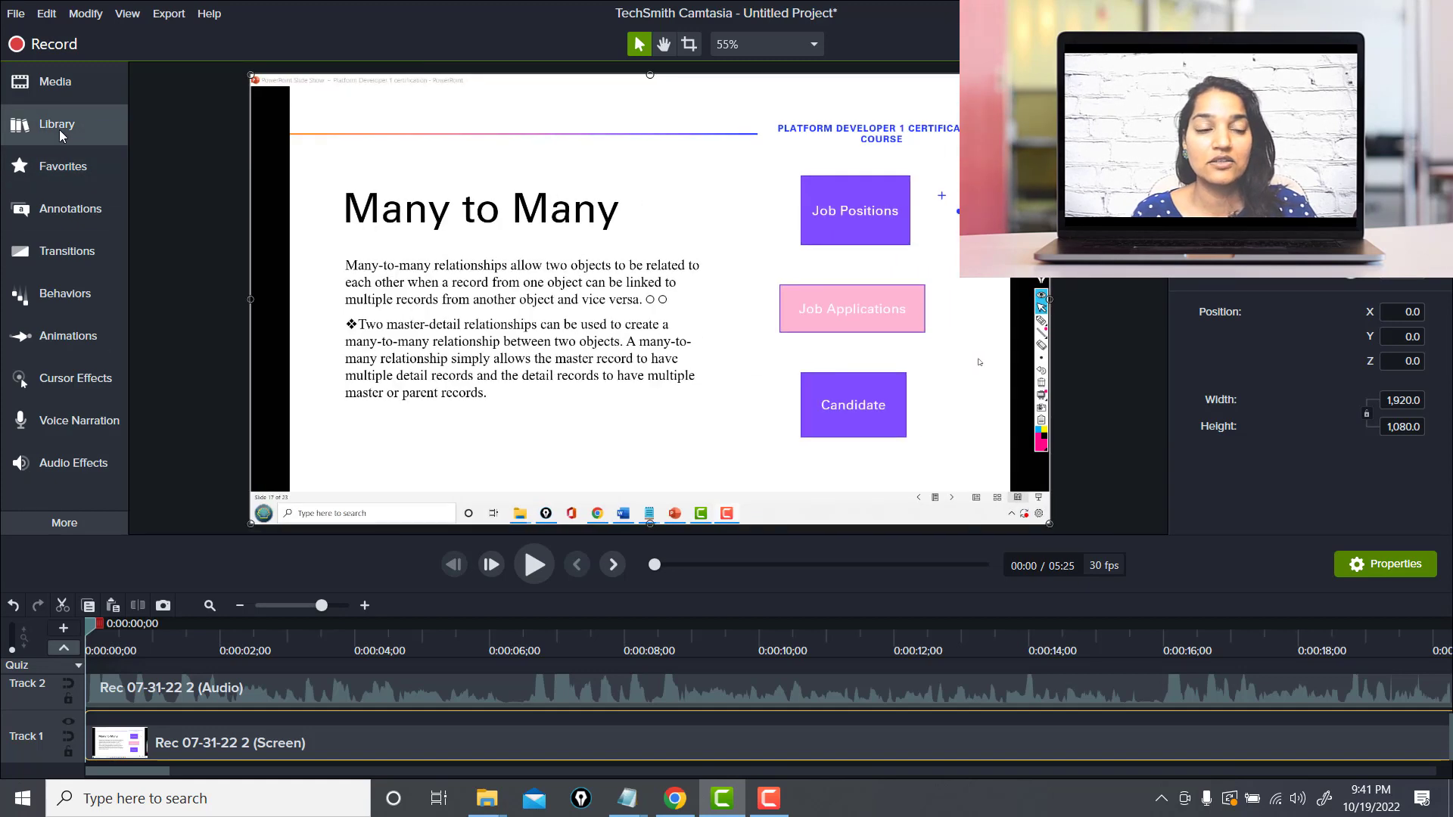
{"action": "left_click", "coordinate": [59, 129]}
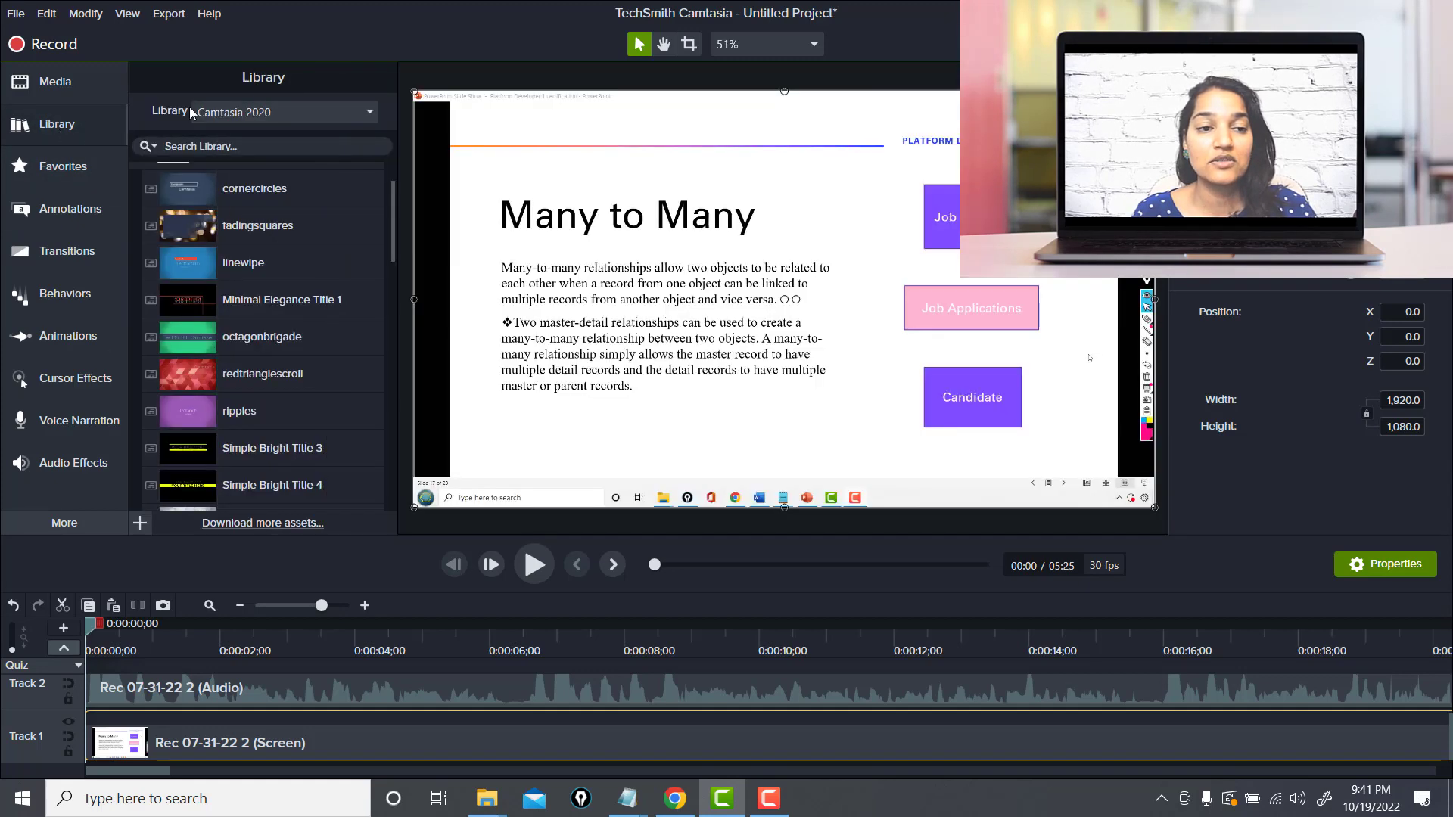
{"action": "left_click", "coordinate": [253, 112]}
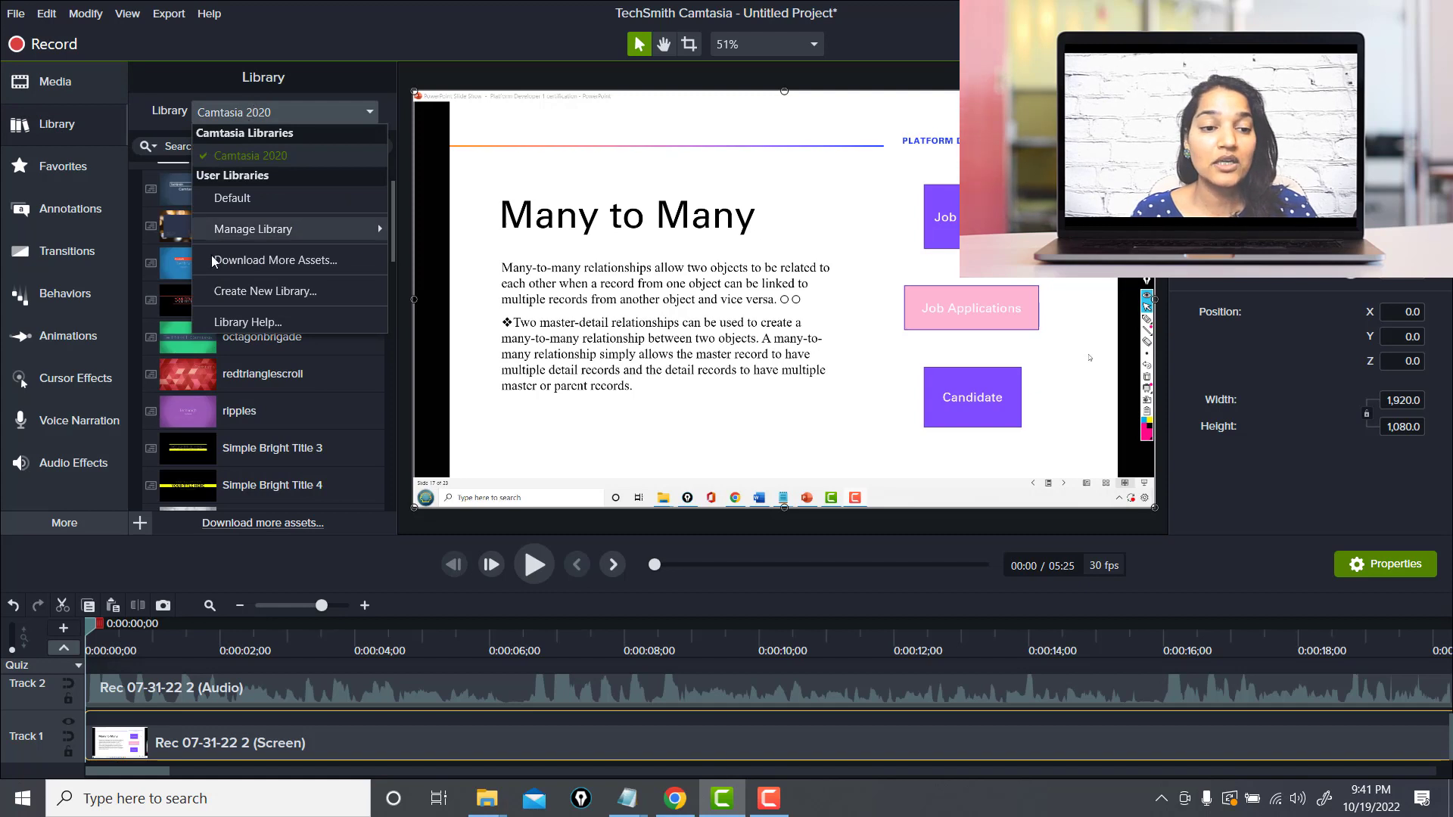
{"action": "left_click", "coordinate": [247, 560]}
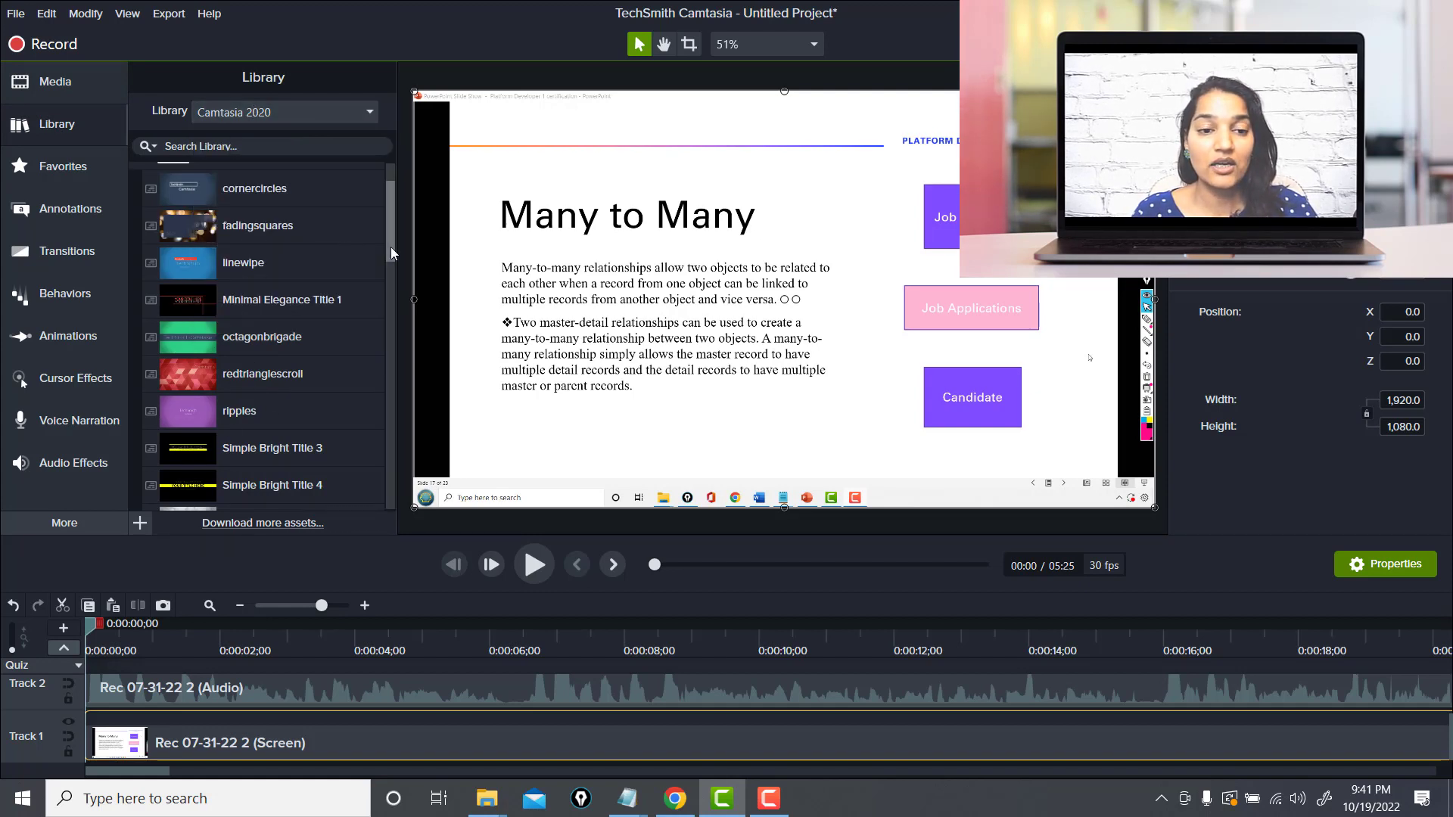
{"action": "scroll", "coordinate": [170, 195], "scroll_direction": "up", "scroll_amount": 1}
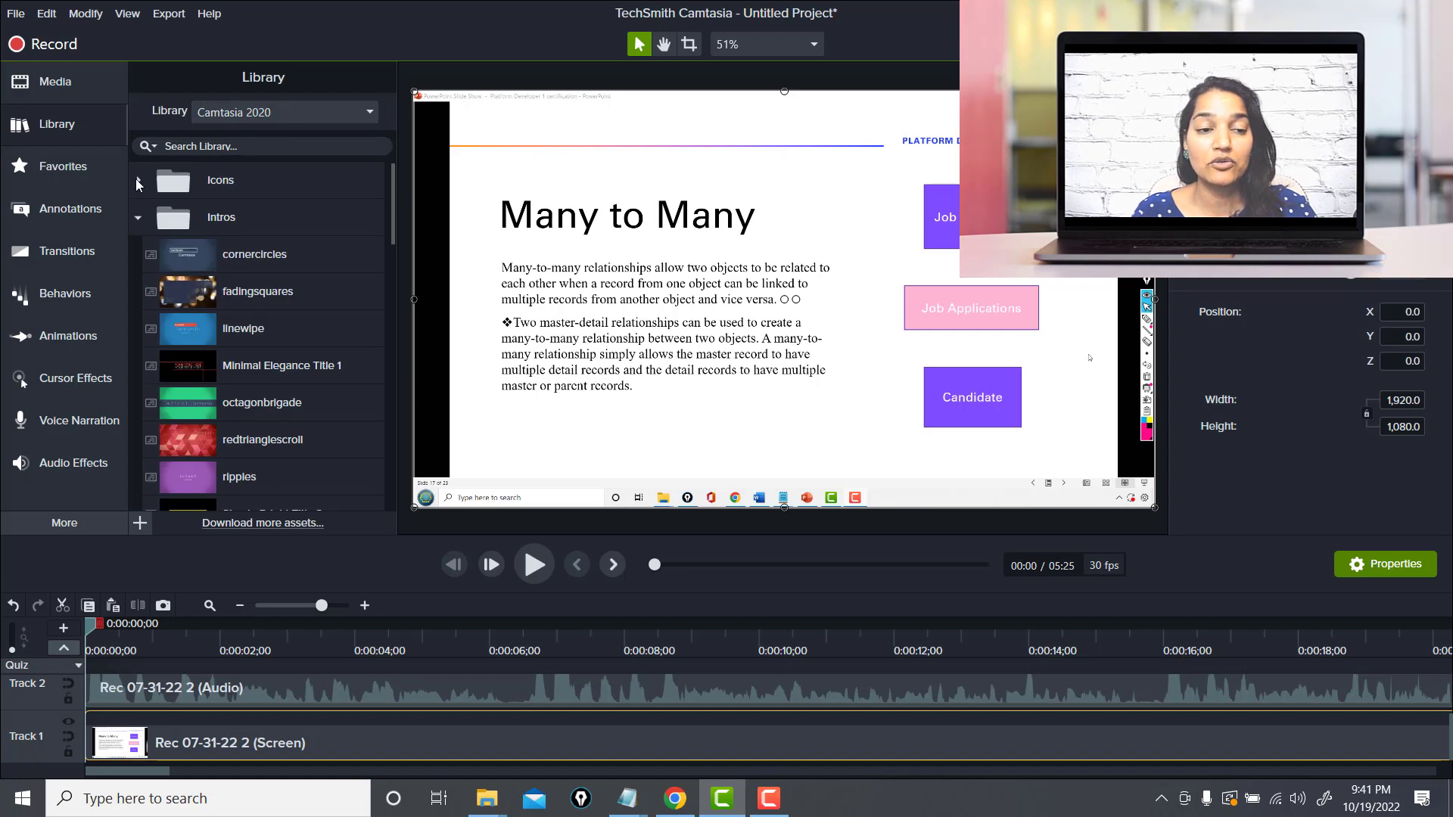
Expand the Music Tracks folder and preview the asimpleway track
{"action": "left_click", "coordinate": [136, 180]}
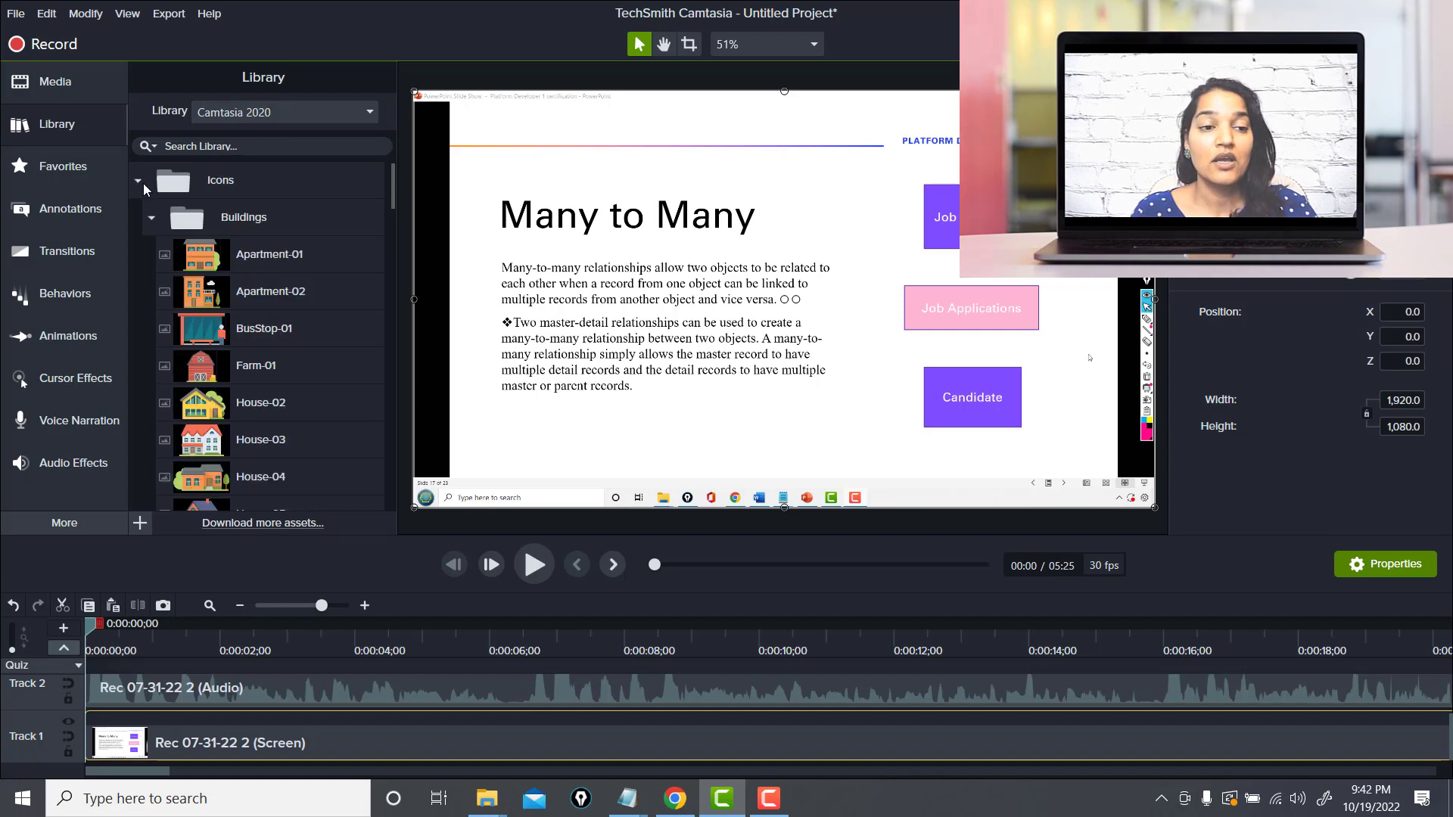
{"action": "left_click", "coordinate": [143, 183]}
{"action": "left_click", "coordinate": [139, 218]}
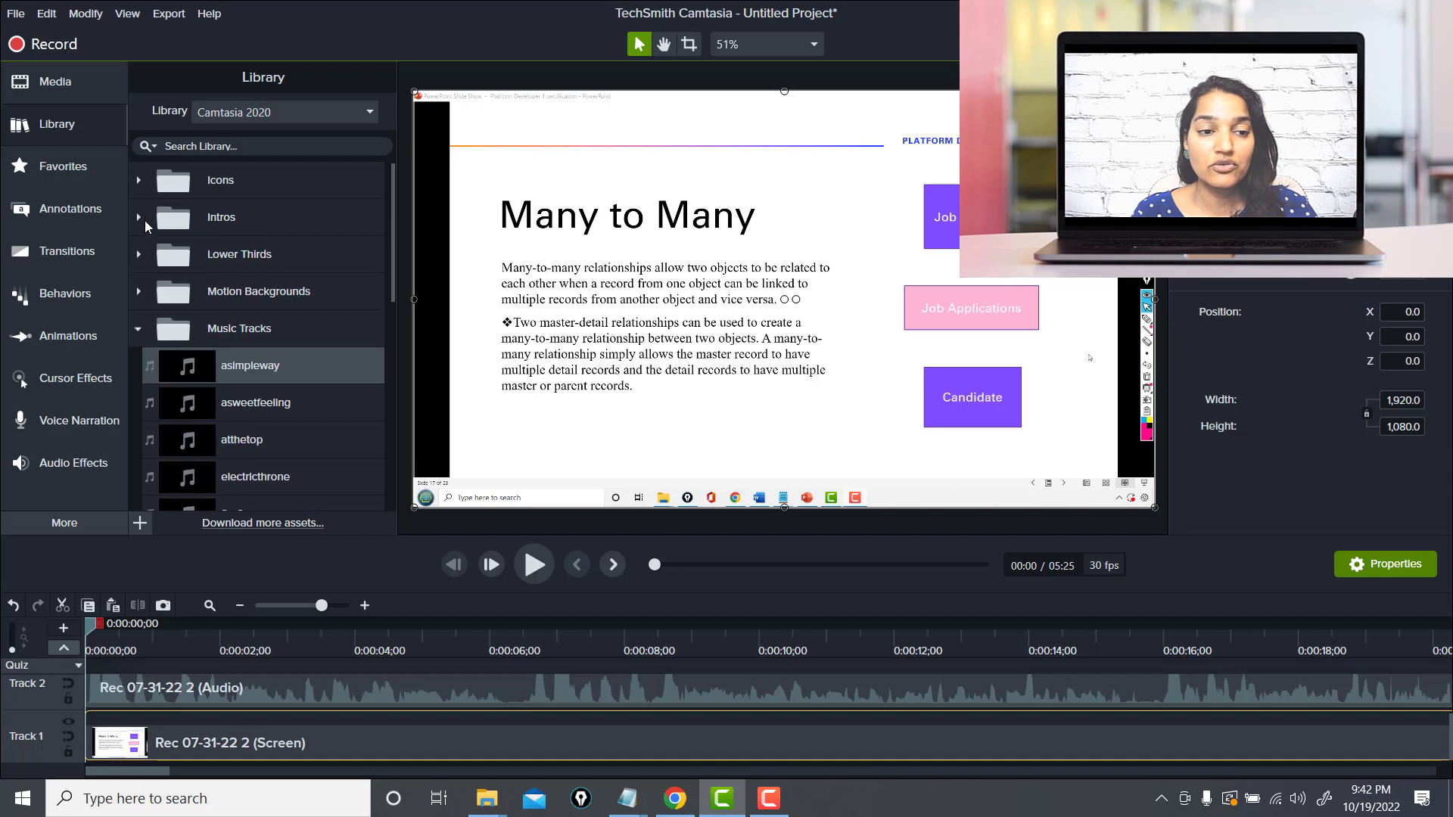
{"action": "left_click", "coordinate": [140, 325]}
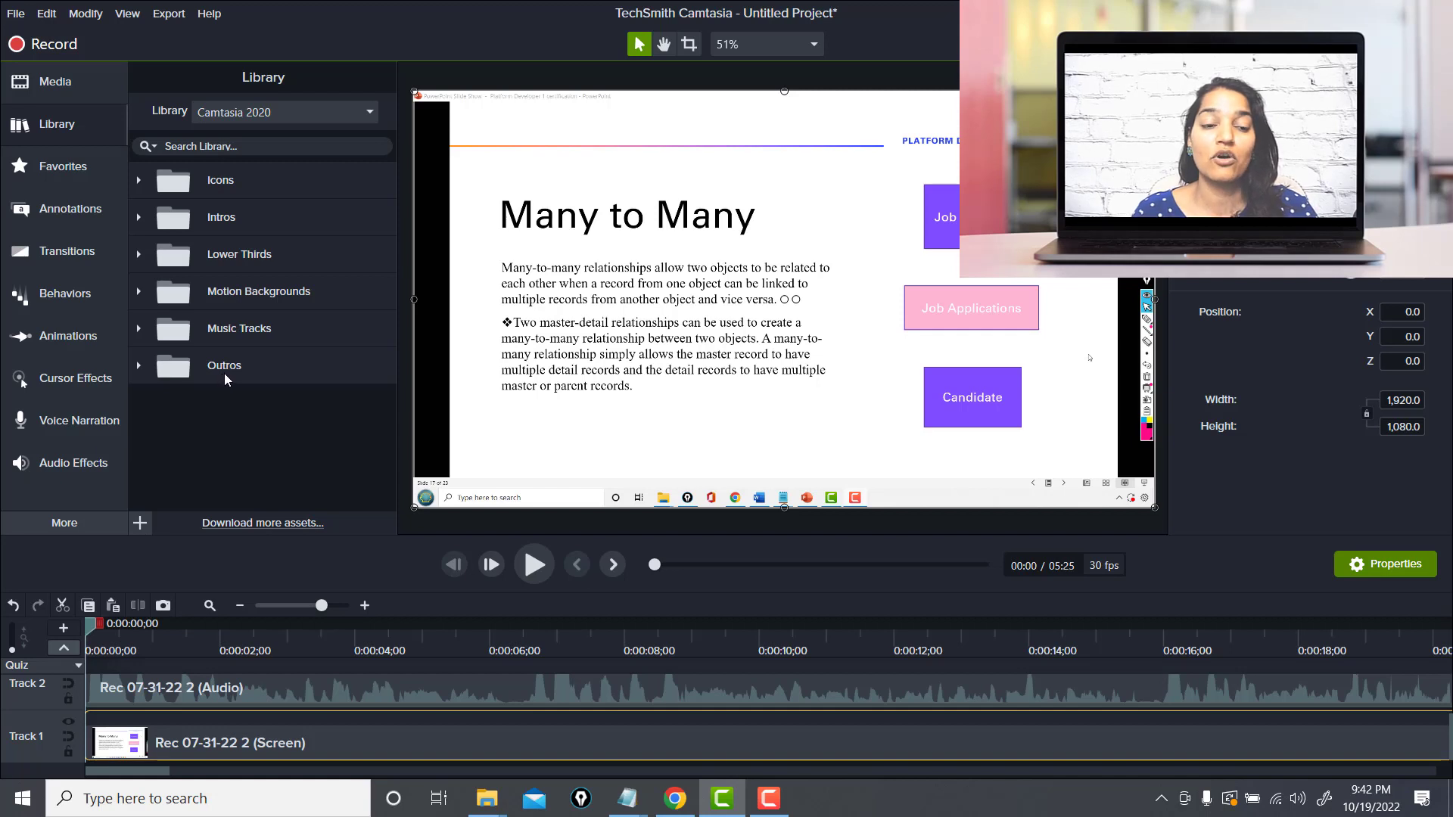
{"action": "left_click", "coordinate": [139, 328]}
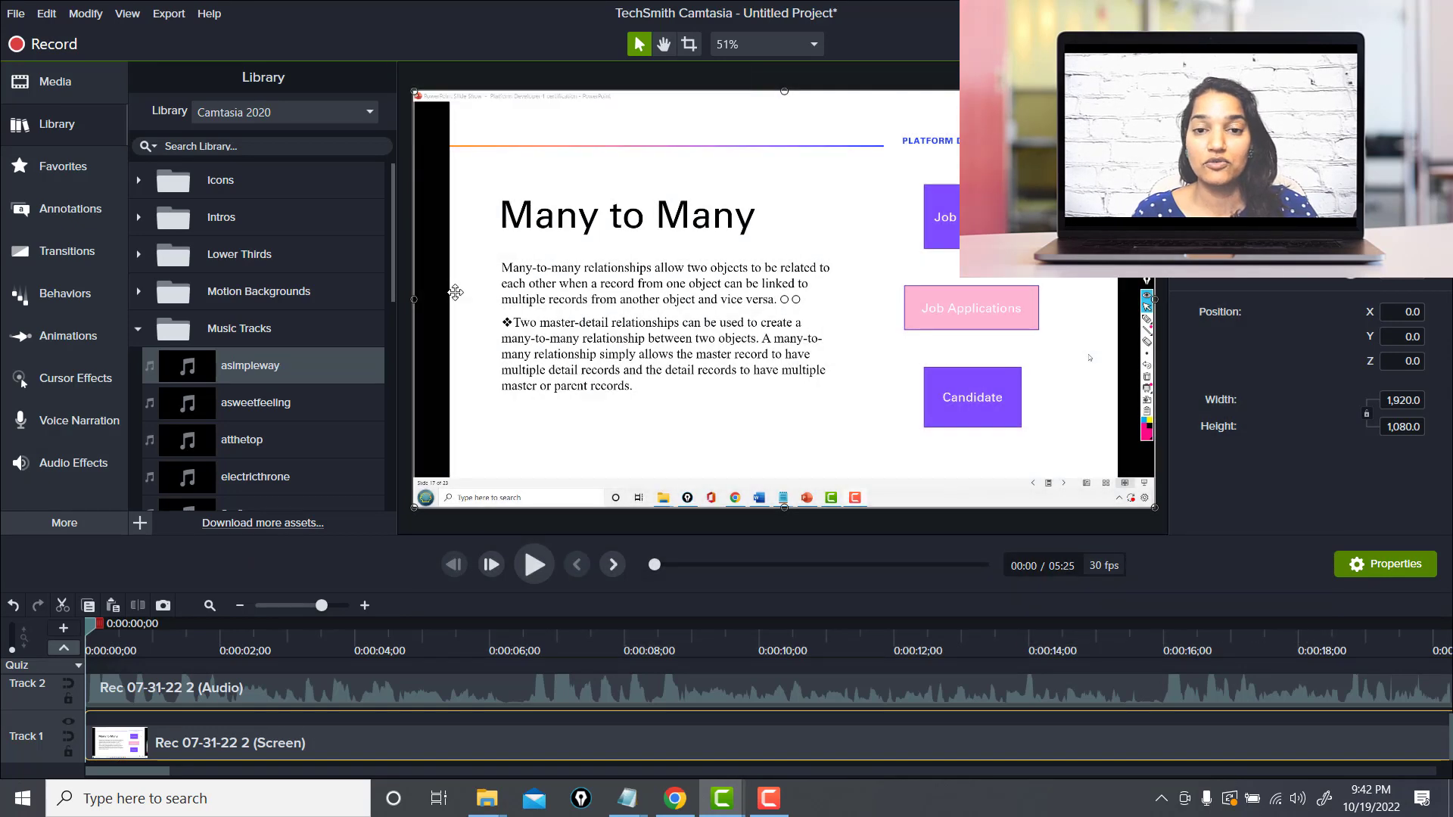
{"action": "double_click", "coordinate": [277, 370]}
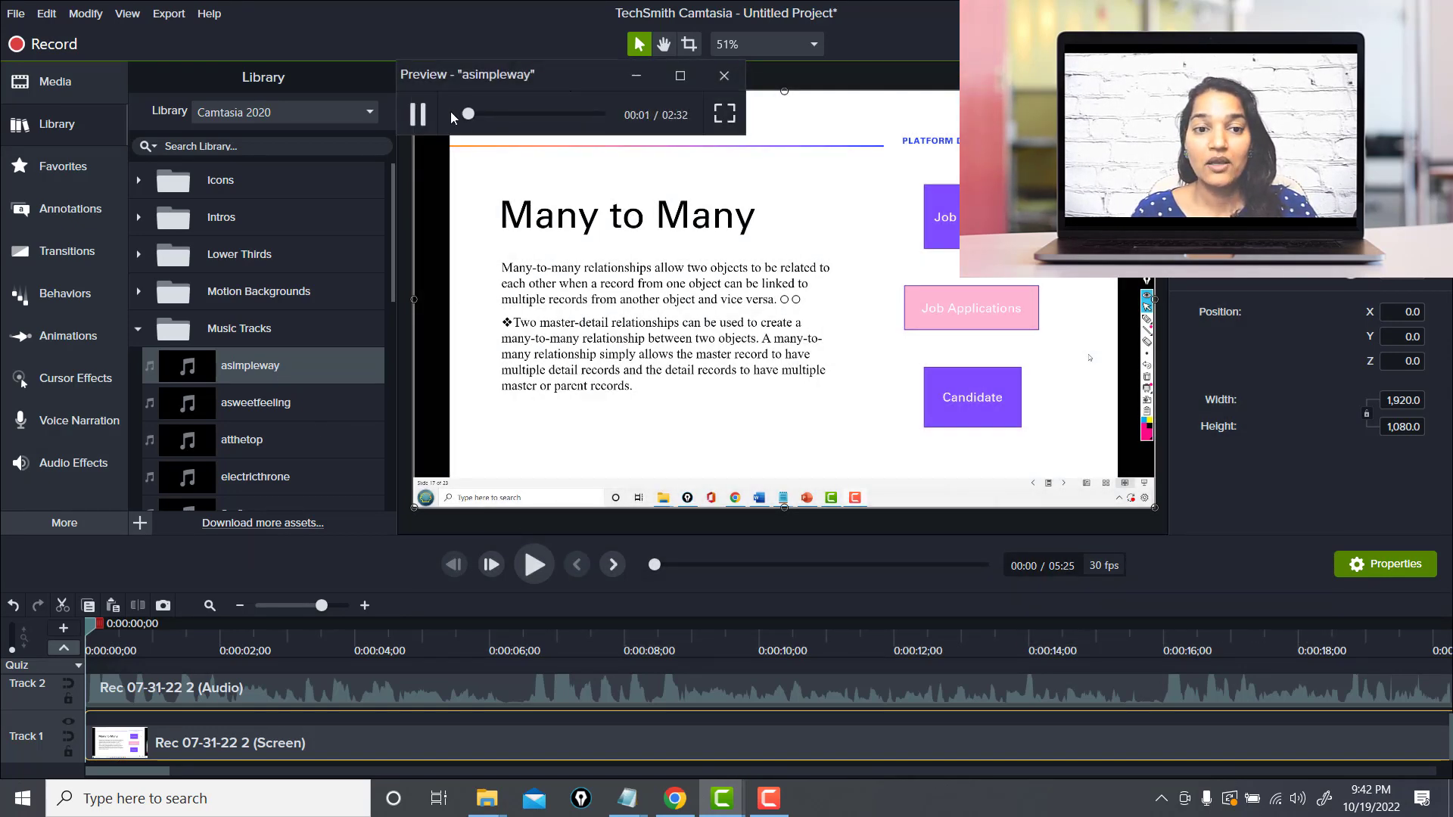
{"action": "left_click_drag", "start_coordinate": [490, 117], "coordinate": [520, 121]}
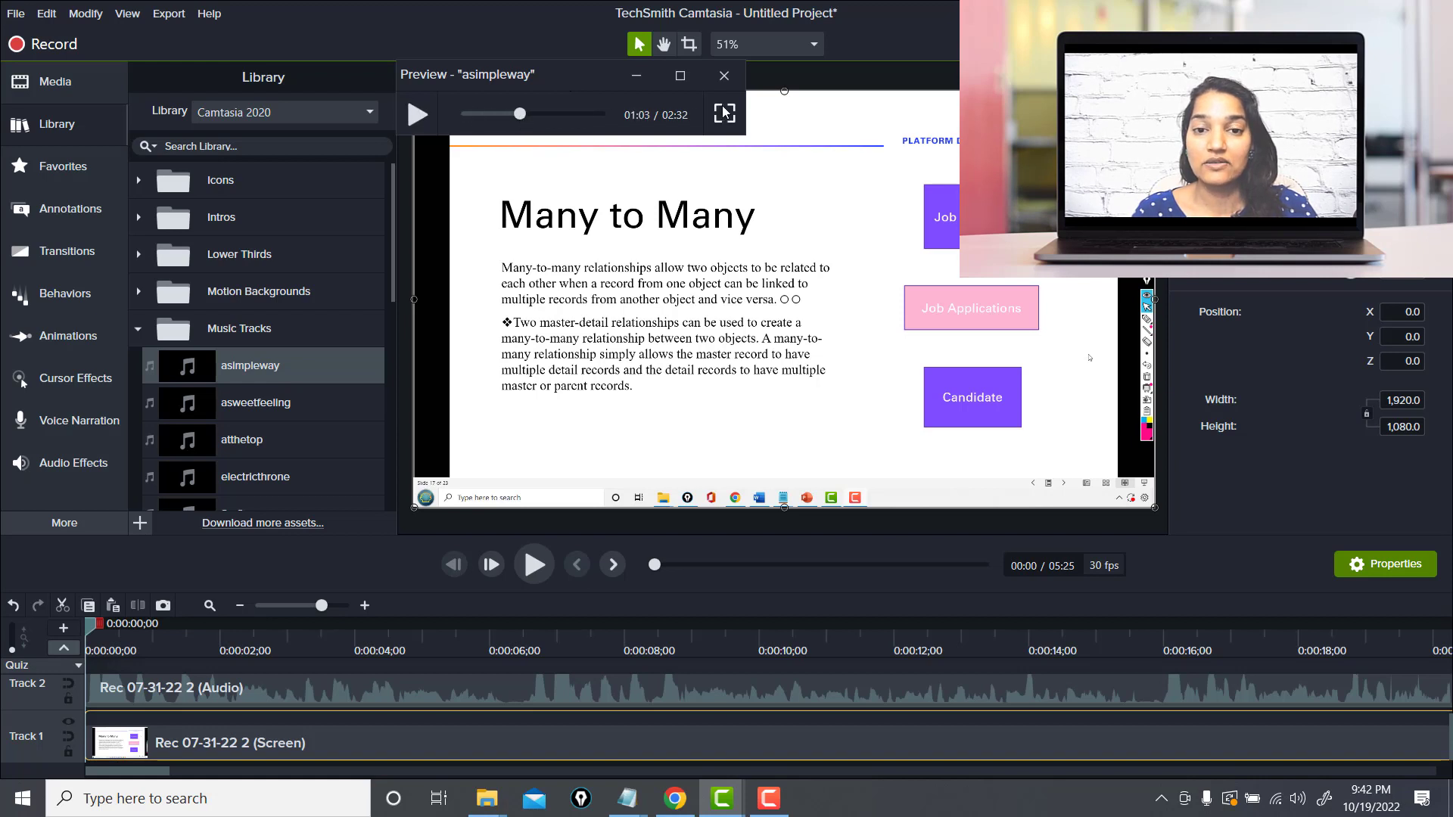
{"action": "left_click", "coordinate": [725, 77]}
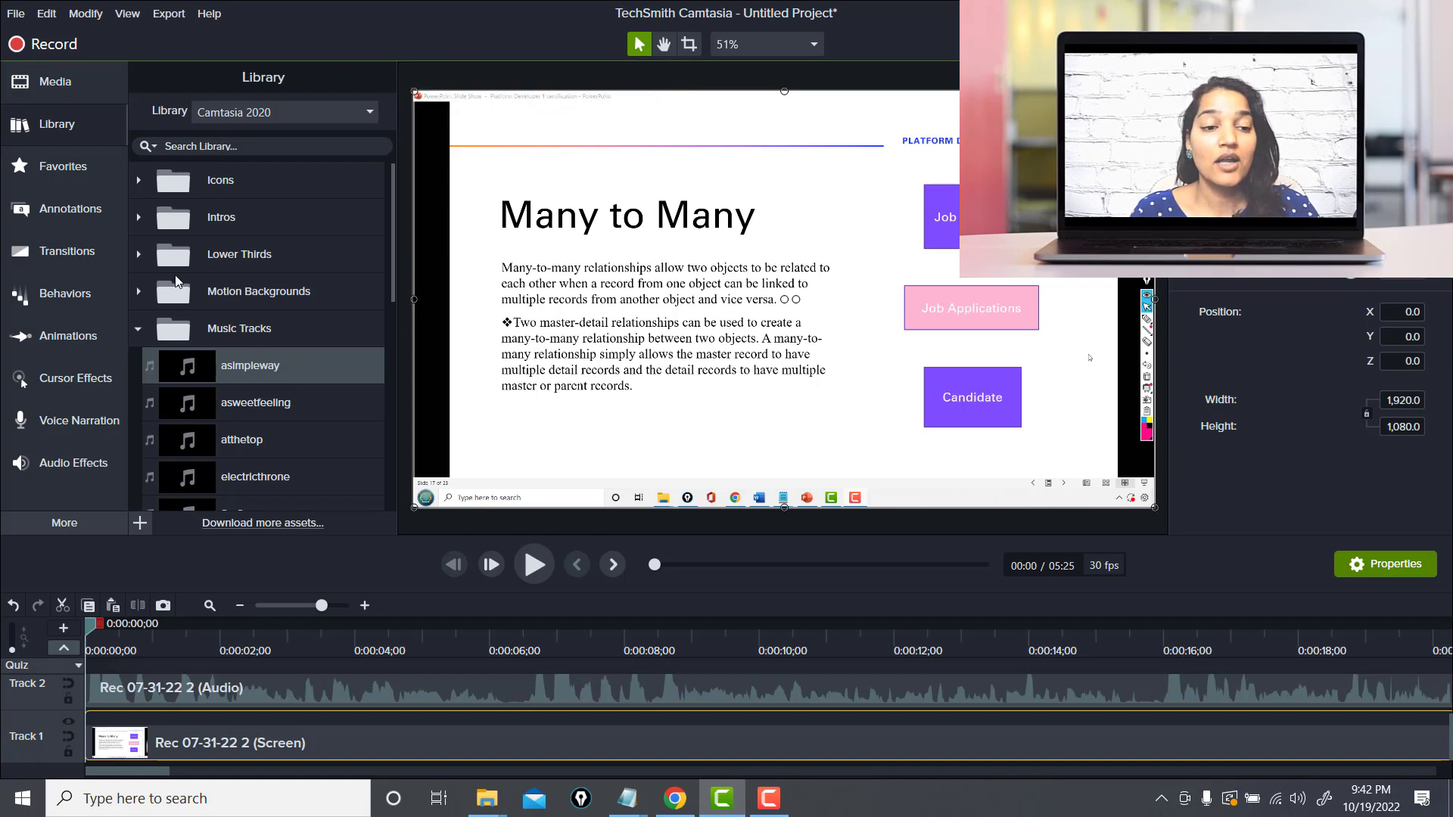
Preview the cornercircles and linewipe intros from the Intros folder
{"action": "left_click", "coordinate": [138, 221]}
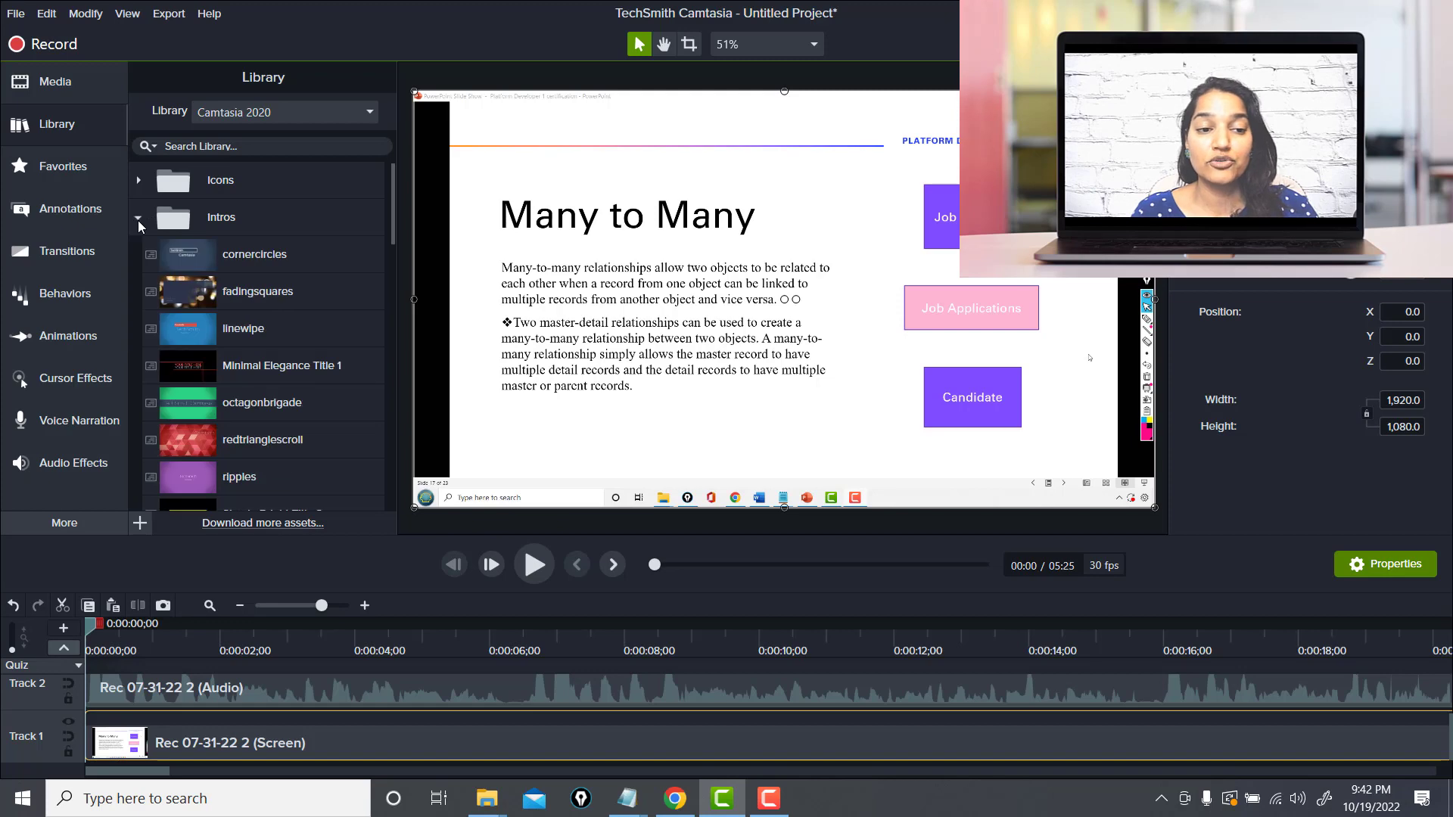
{"action": "double_click", "coordinate": [197, 258]}
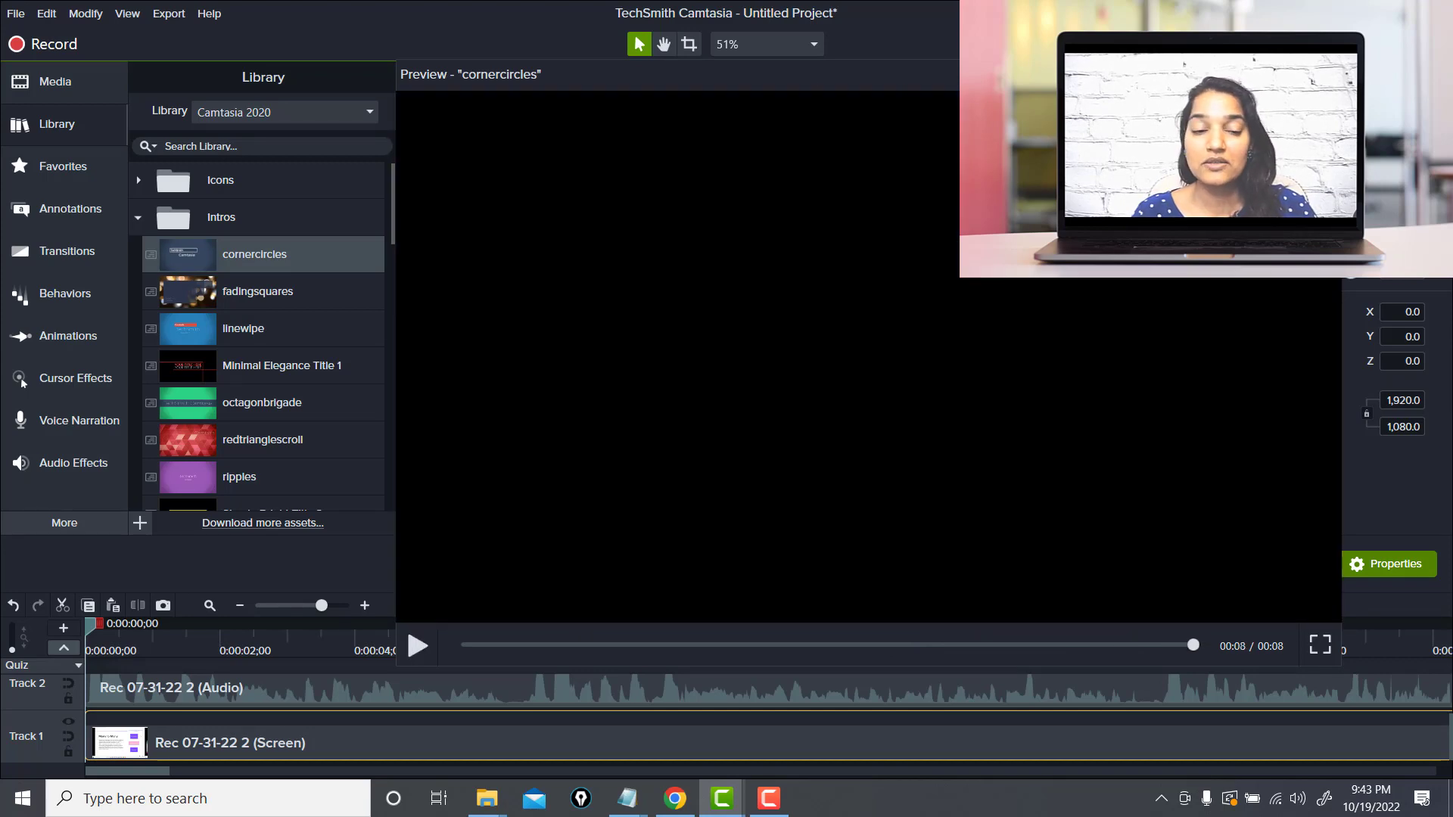
{"action": "left_click", "coordinate": [1325, 74]}
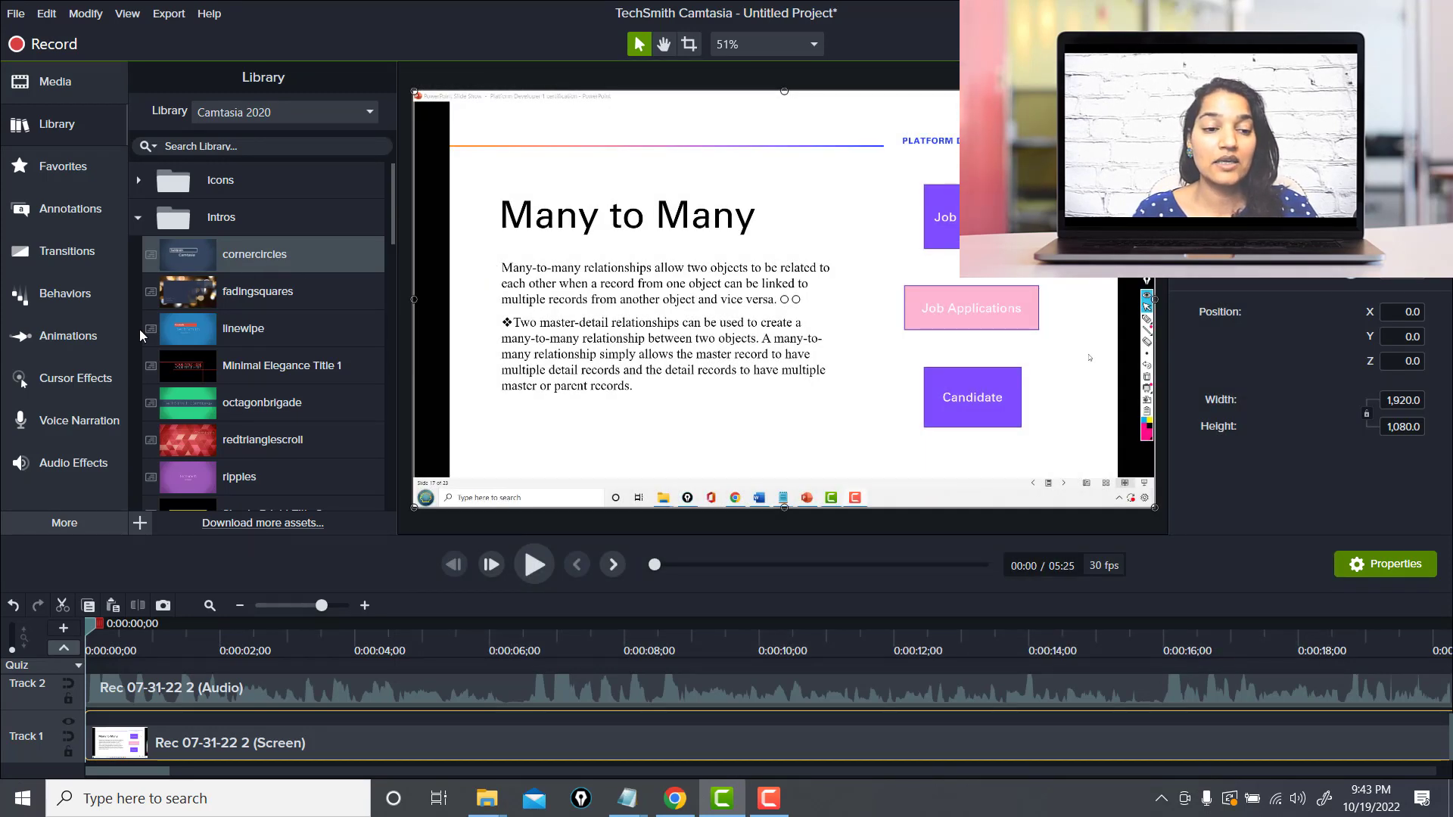
{"action": "left_click", "coordinate": [178, 334]}
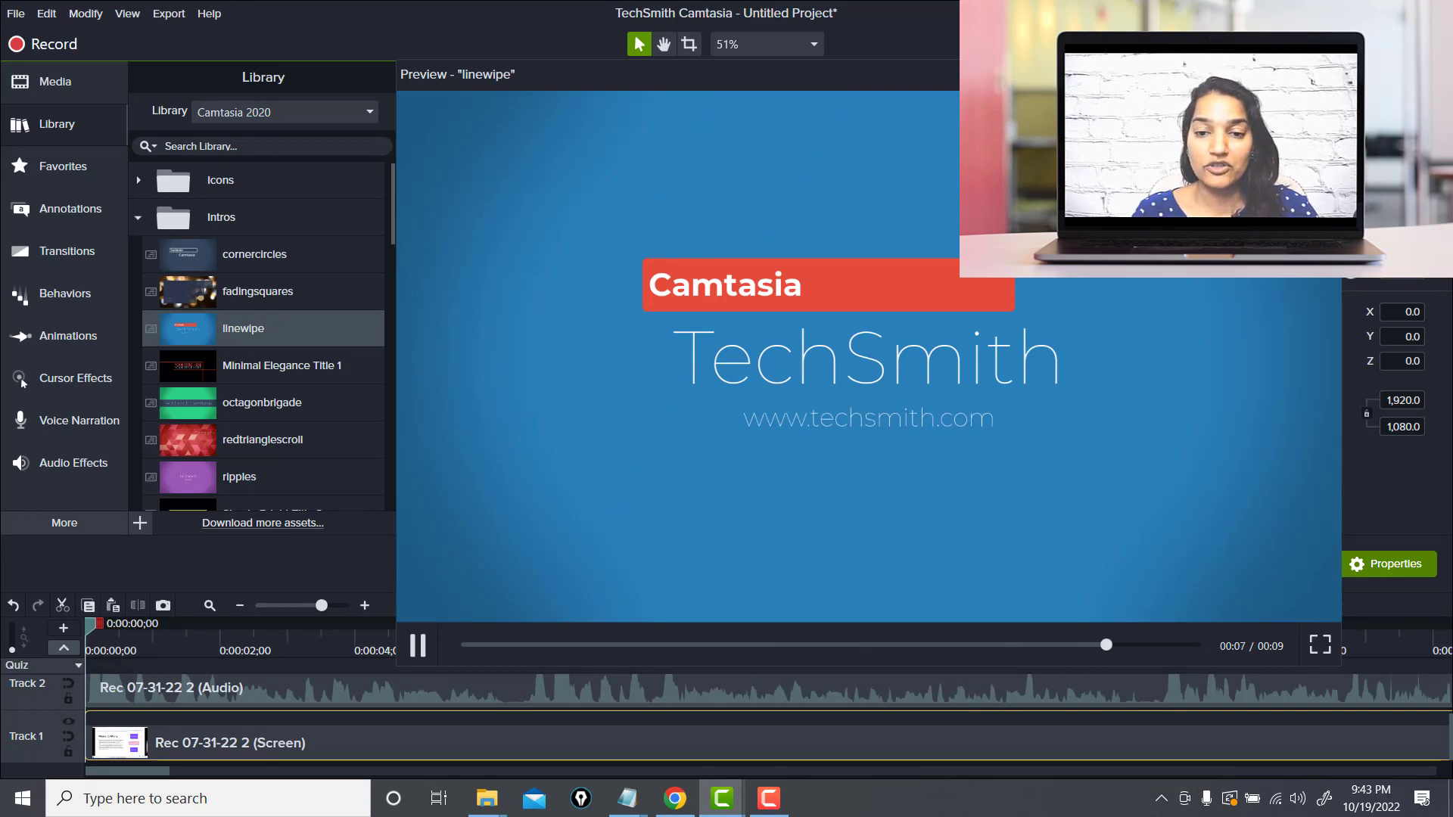
{"action": "left_click", "coordinate": [1326, 74]}
Add the linewipe intro to the timeline at the playhead and move the screen recording to start after it
{"action": "right_click", "coordinate": [204, 336]}
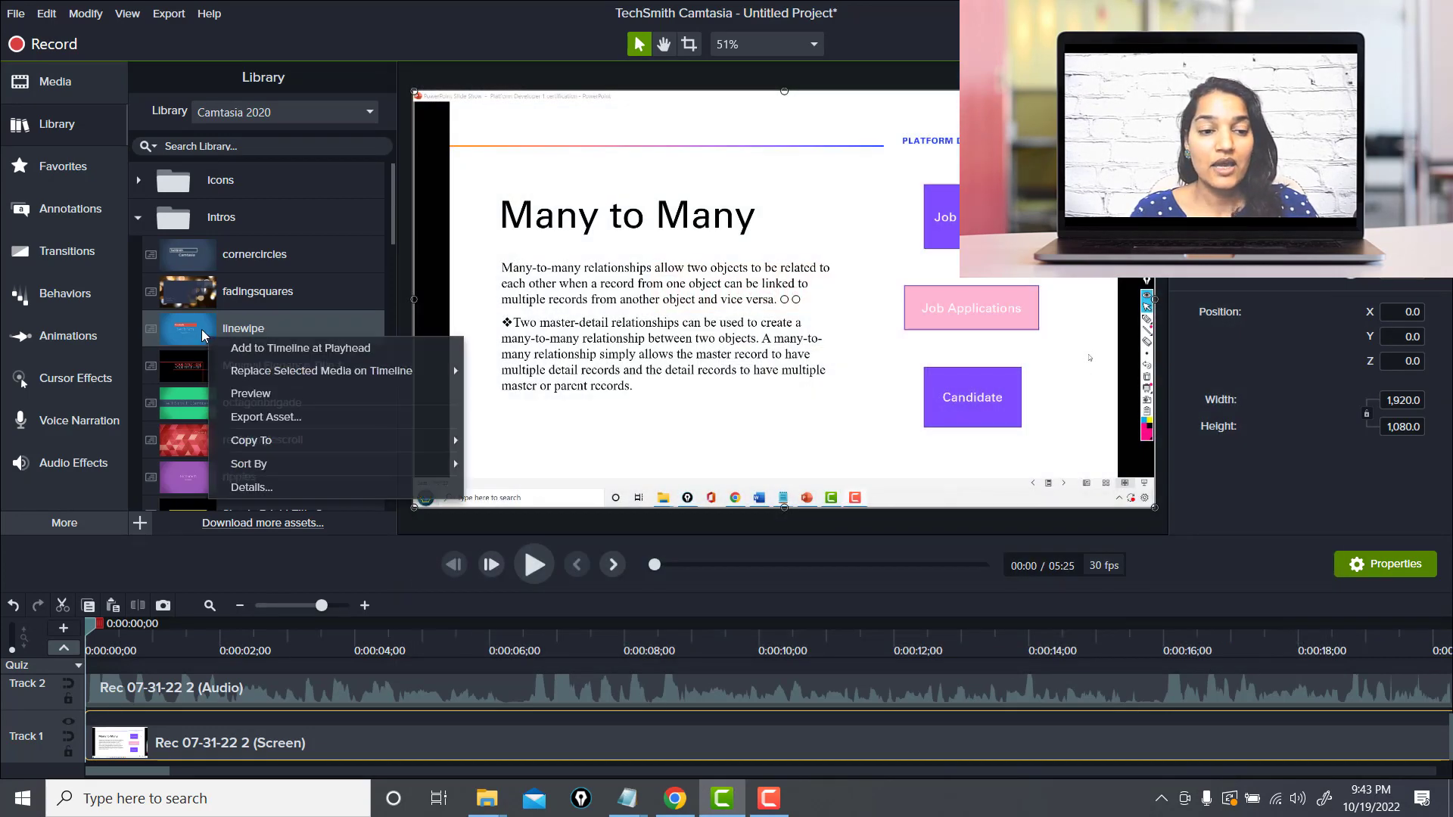
{"action": "left_click", "coordinate": [255, 350]}
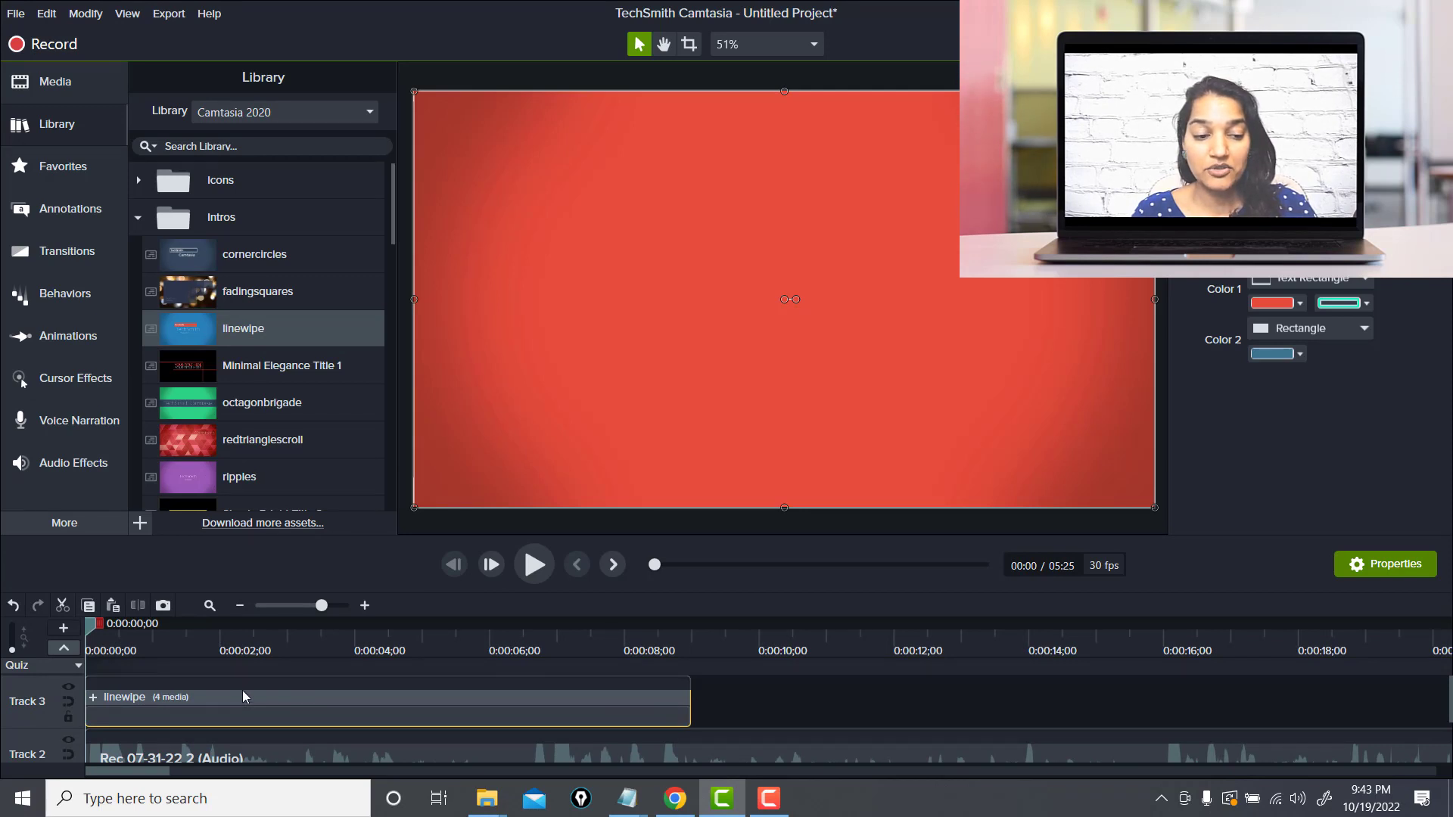
{"action": "left_click_drag", "start_coordinate": [97, 633], "coordinate": [89, 666]}
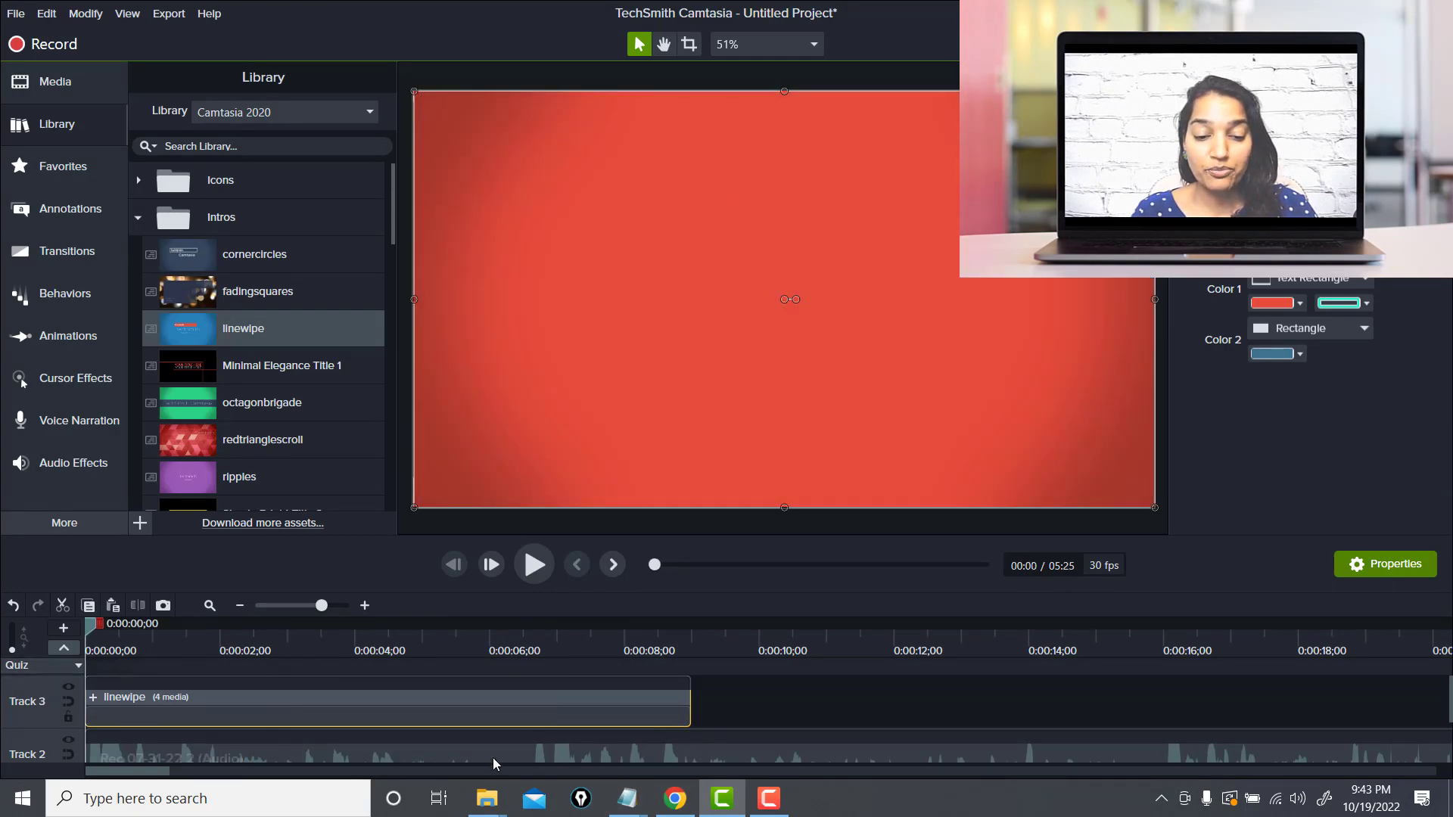
{"action": "left_click_drag", "start_coordinate": [530, 759], "coordinate": [1107, 702]}
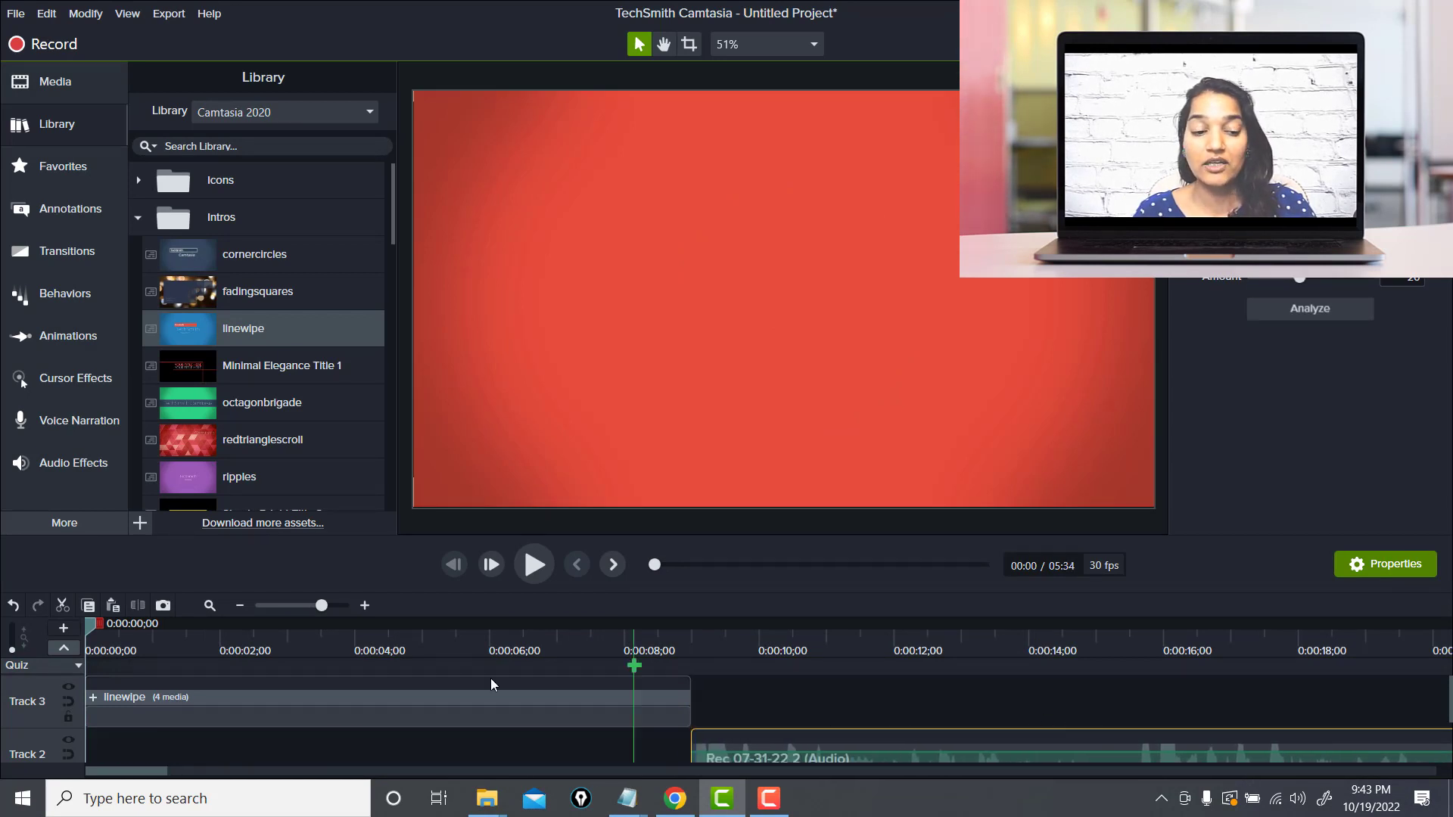
At about 8 seconds into the intro, replace the Camtasia callout text with the presenter's name
{"action": "left_click", "coordinate": [106, 631]}
{"action": "left_click_drag", "start_coordinate": [106, 629], "coordinate": [638, 694]}
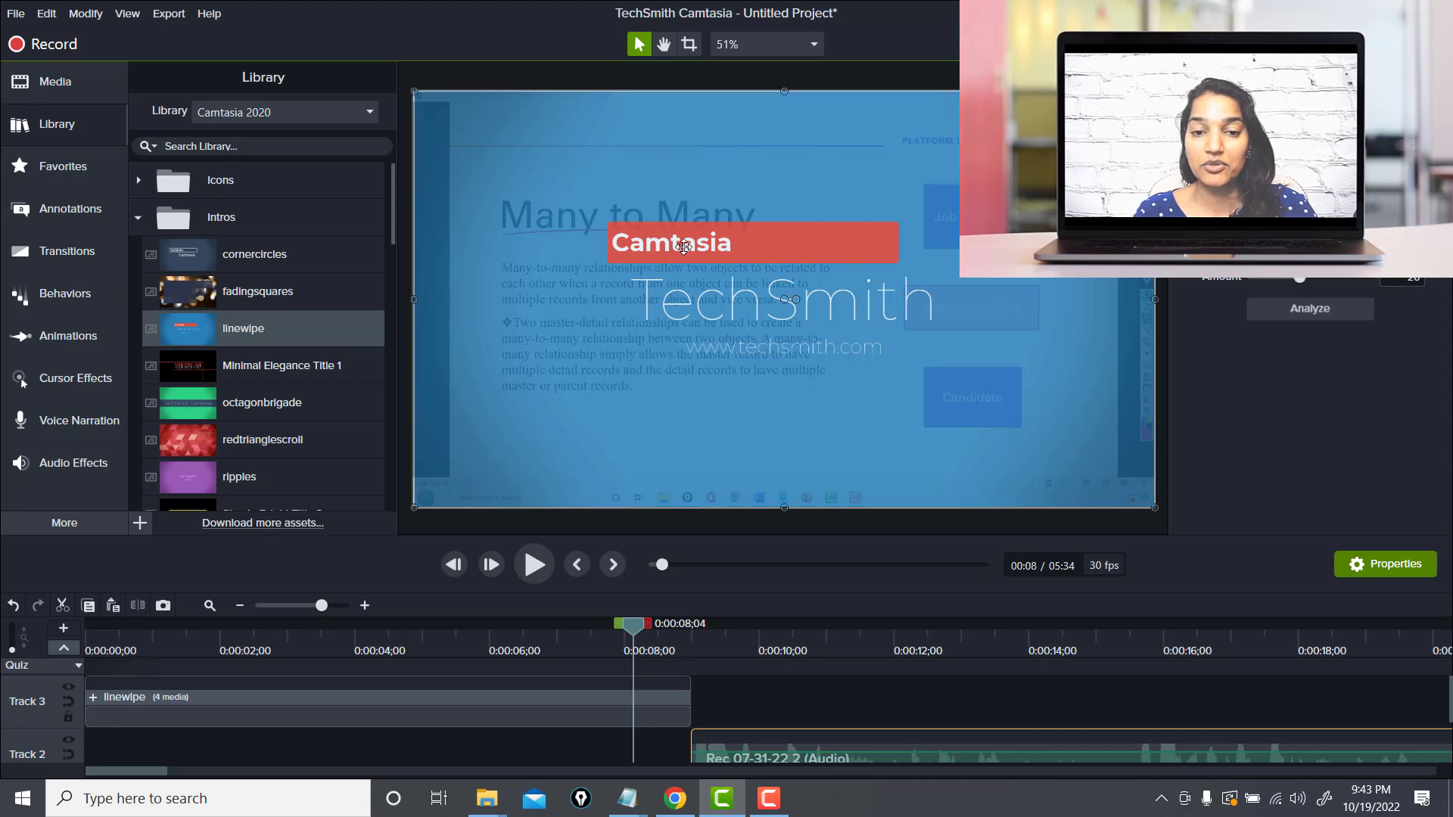
{"action": "left_click", "coordinate": [685, 244]}
{"action": "double_click", "coordinate": [684, 246]}
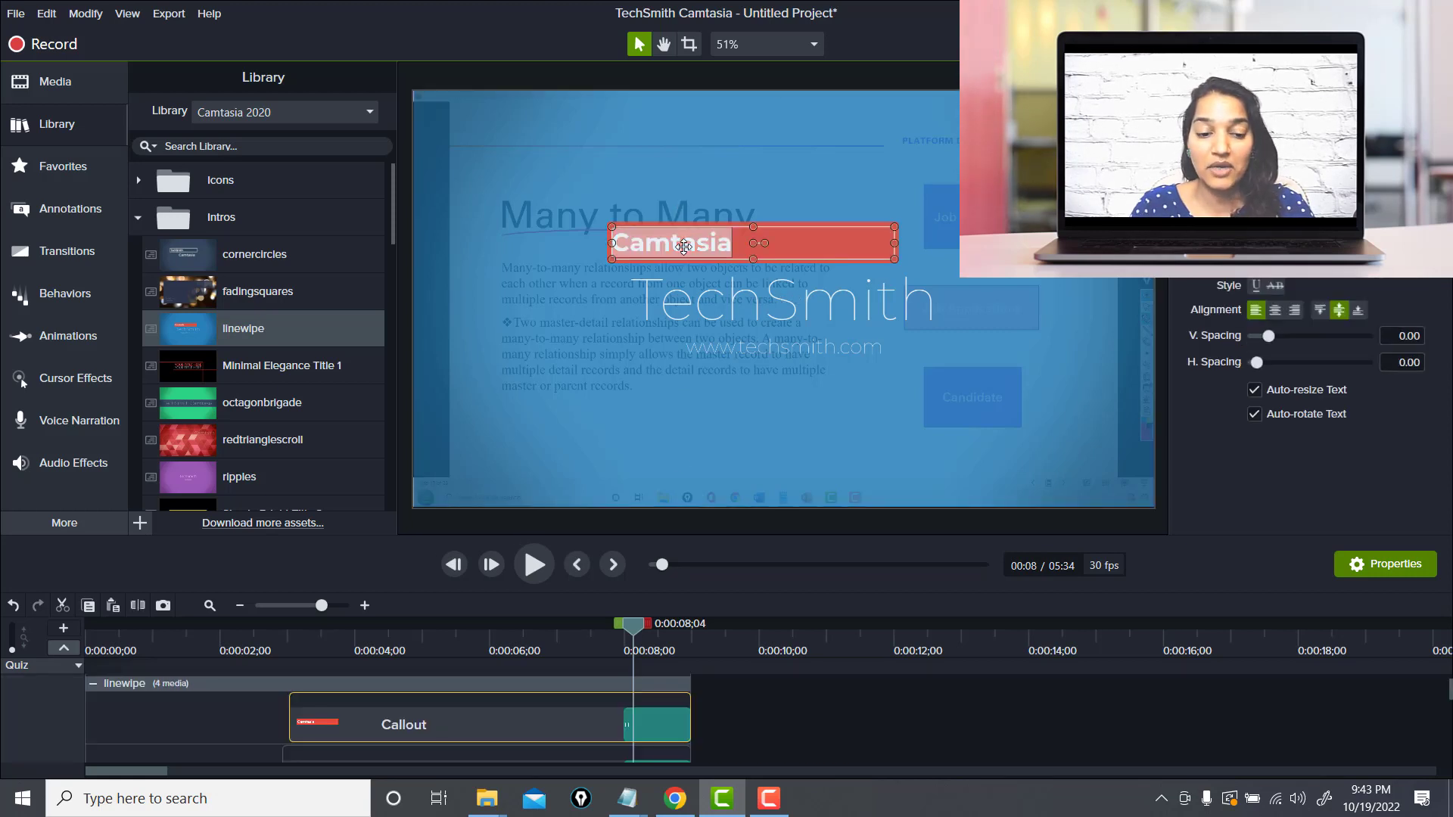
{"action": "type", "text": "Mytu"}
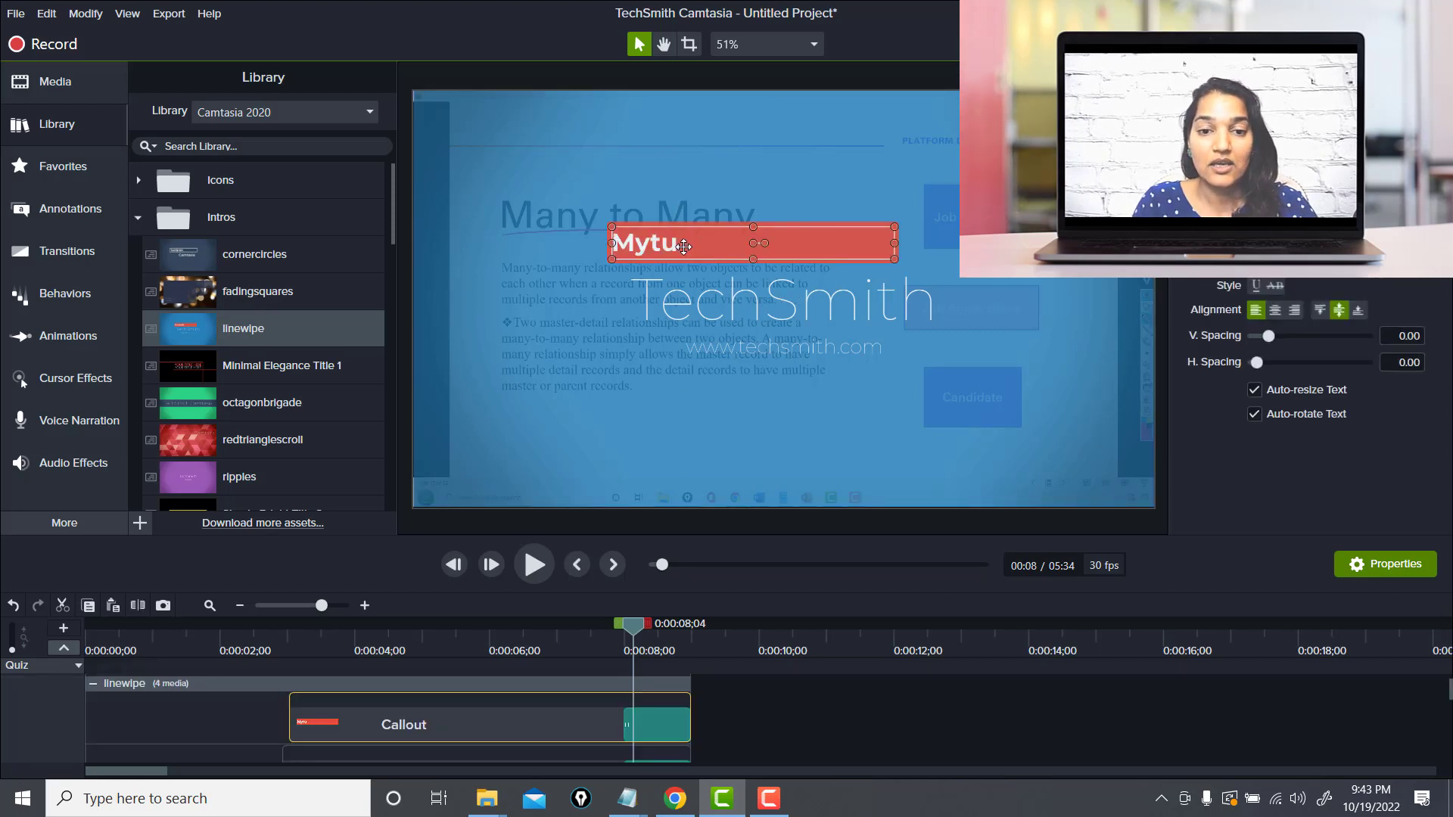
{"action": "type", "text": "it"}
{"action": "key", "text": "BackSpace"}
{"action": "key", "text": "BackSpace"}
{"action": "key", "text": "BackSpace"}
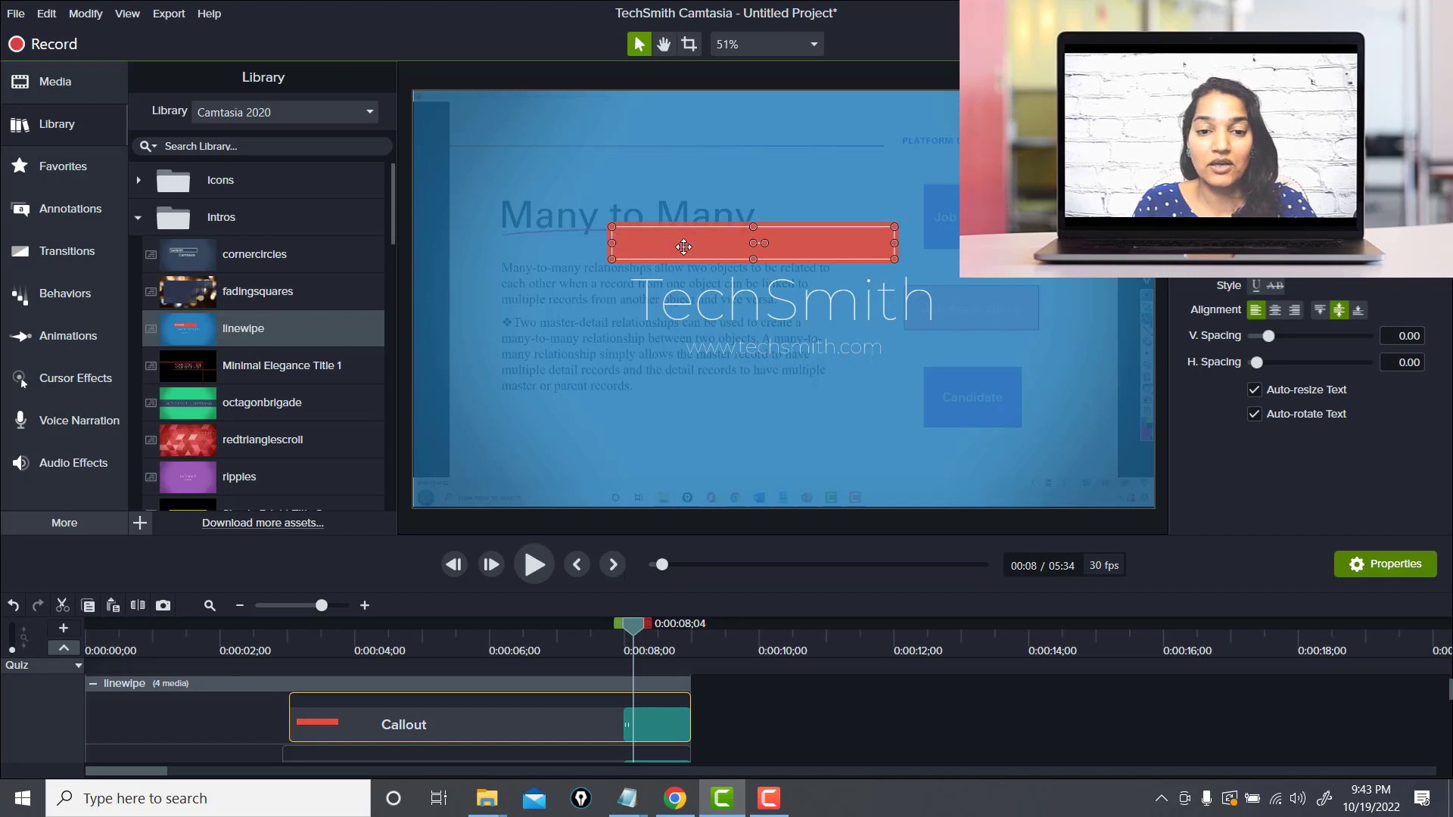
{"action": "type", "text": "Deepika Khanna"}
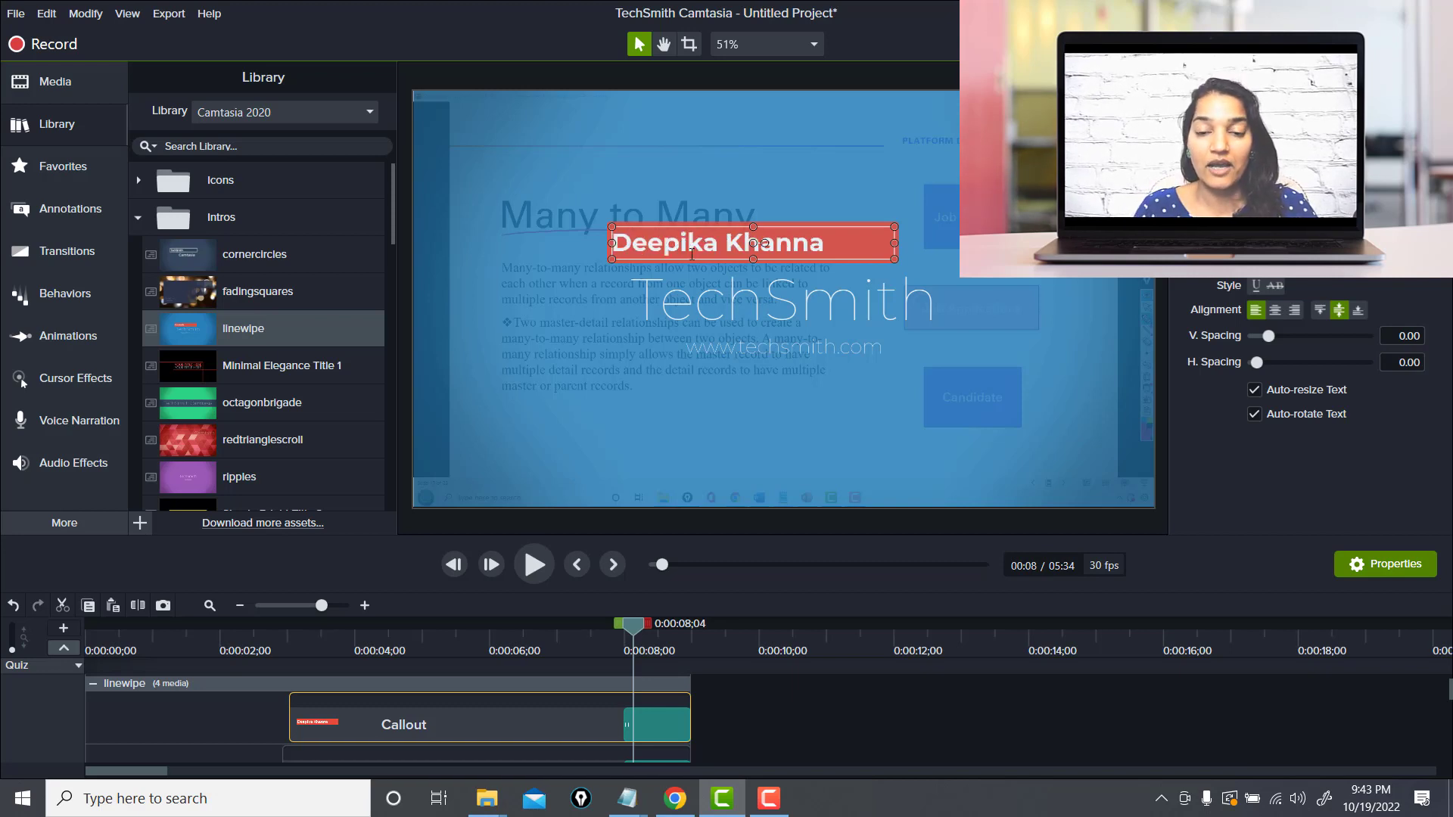
Replace the TechSmith title text with "Check out My Youtube Channel"
{"action": "left_click", "coordinate": [675, 292]}
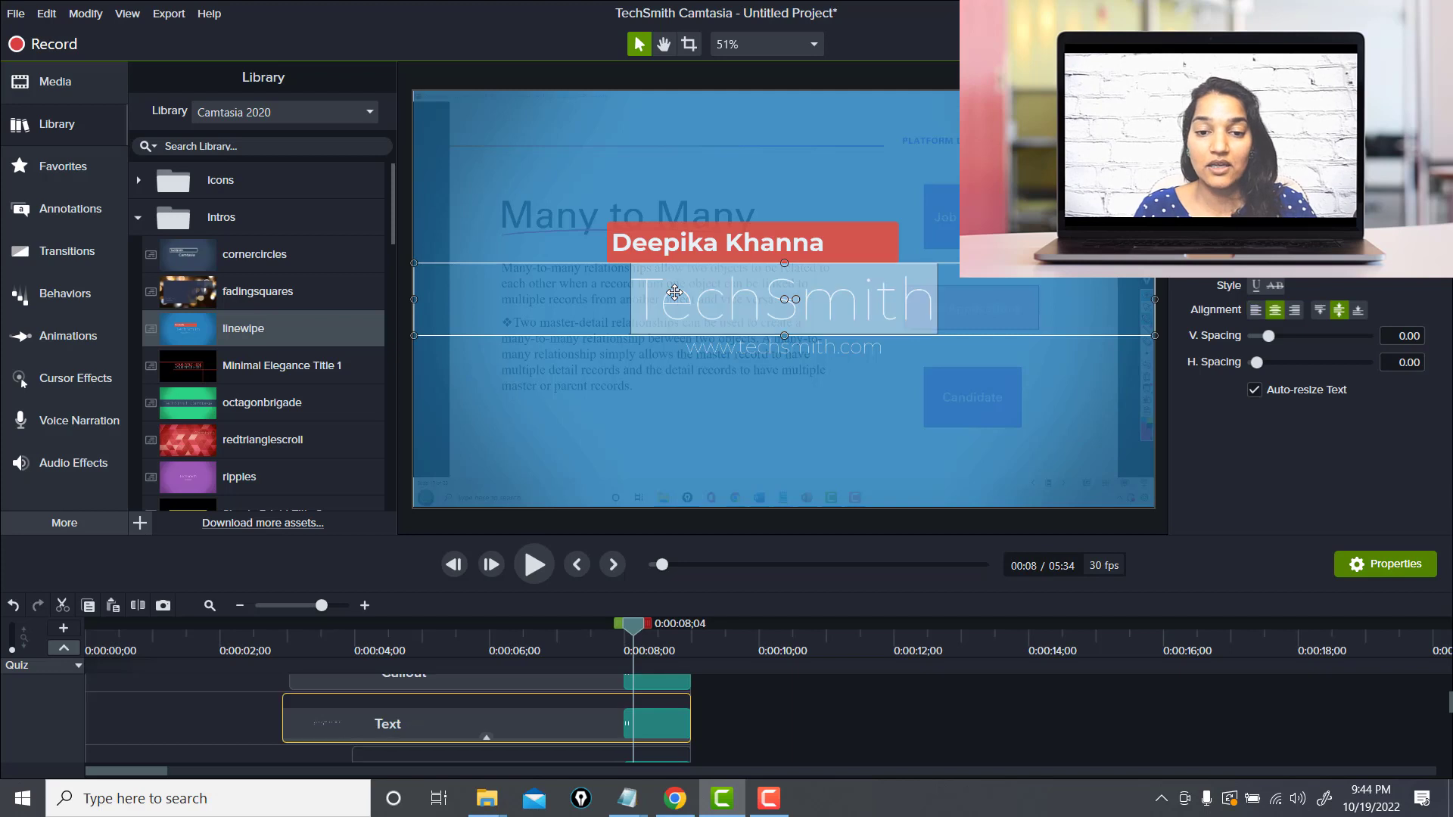
{"action": "type", "text": "Check out My"}
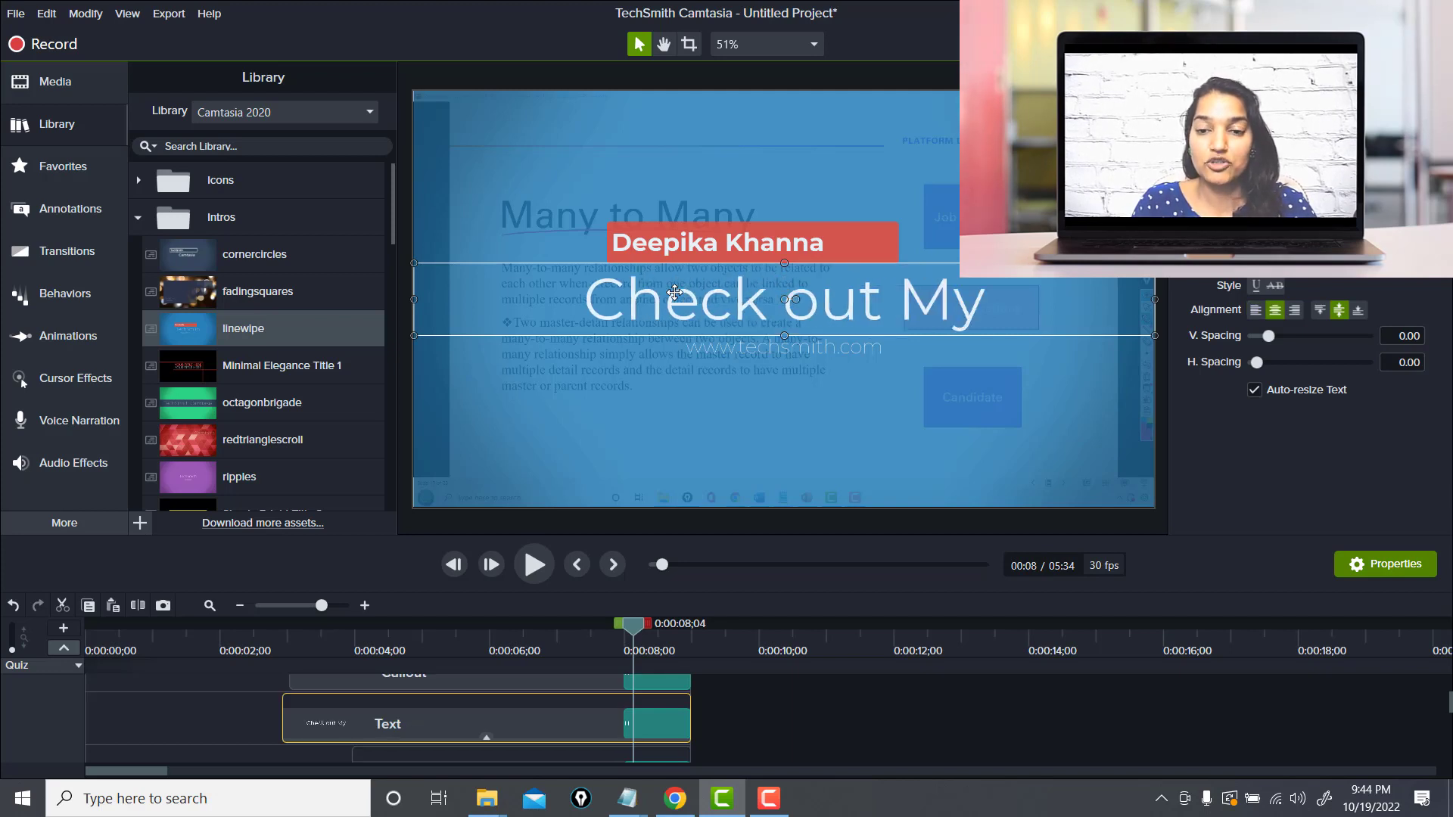
{"action": "type", "text": " Youtube Channl"}
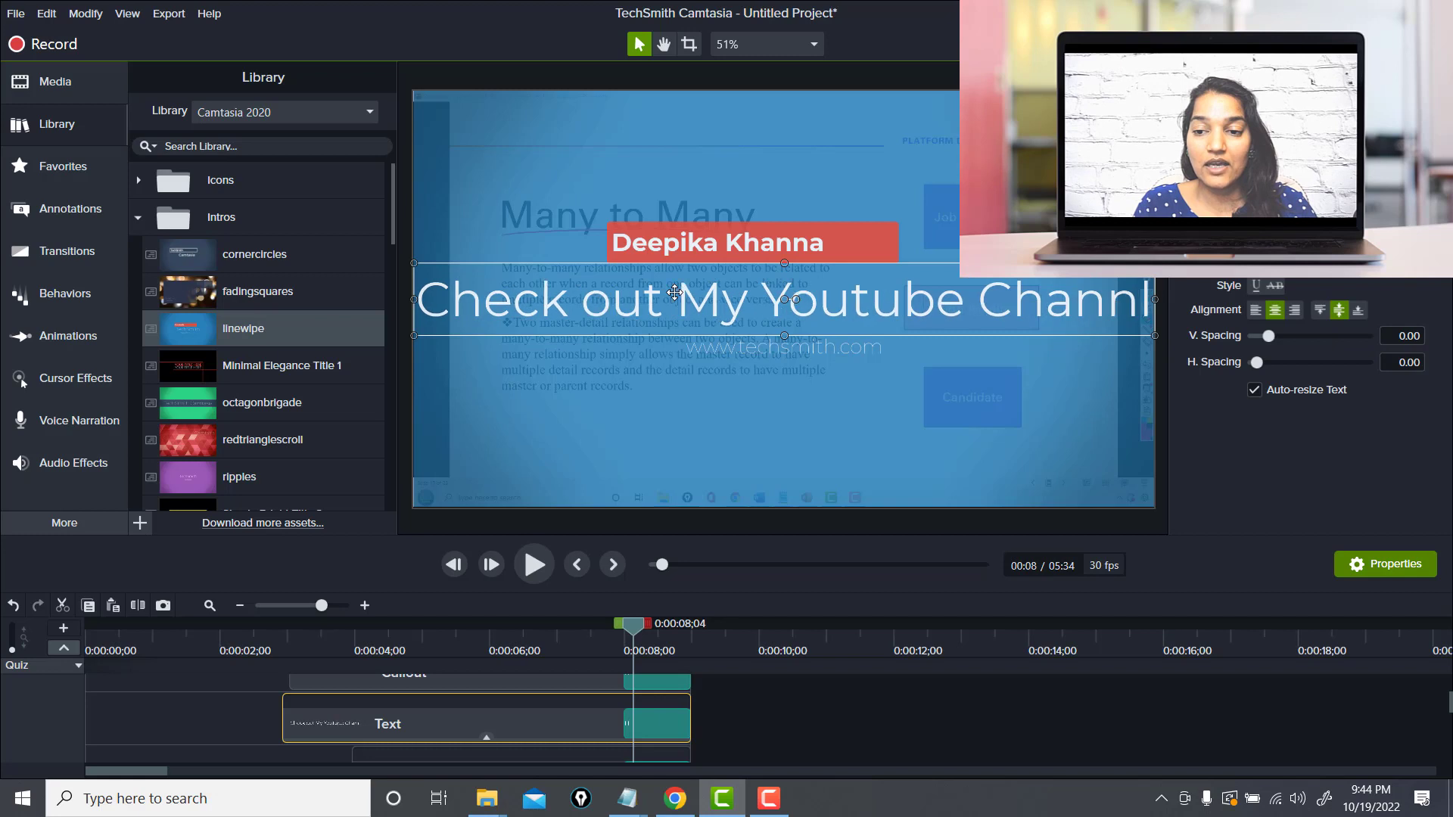
{"action": "key", "text": "BackSpace"}
{"action": "type", "text": "el"}
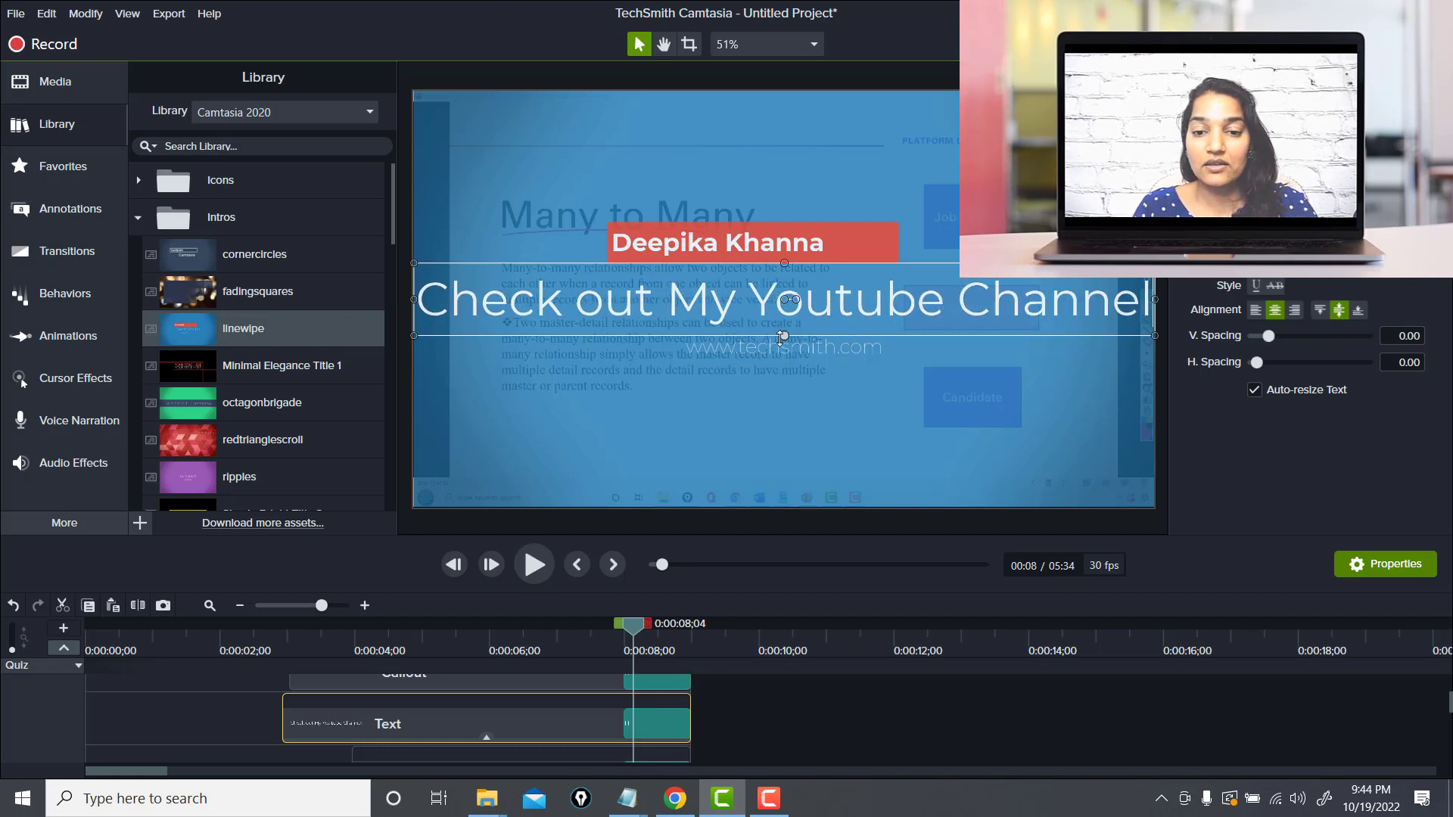
Replace the TechSmith website text beneath the title with the YouTube channel name
{"action": "left_click", "coordinate": [789, 342]}
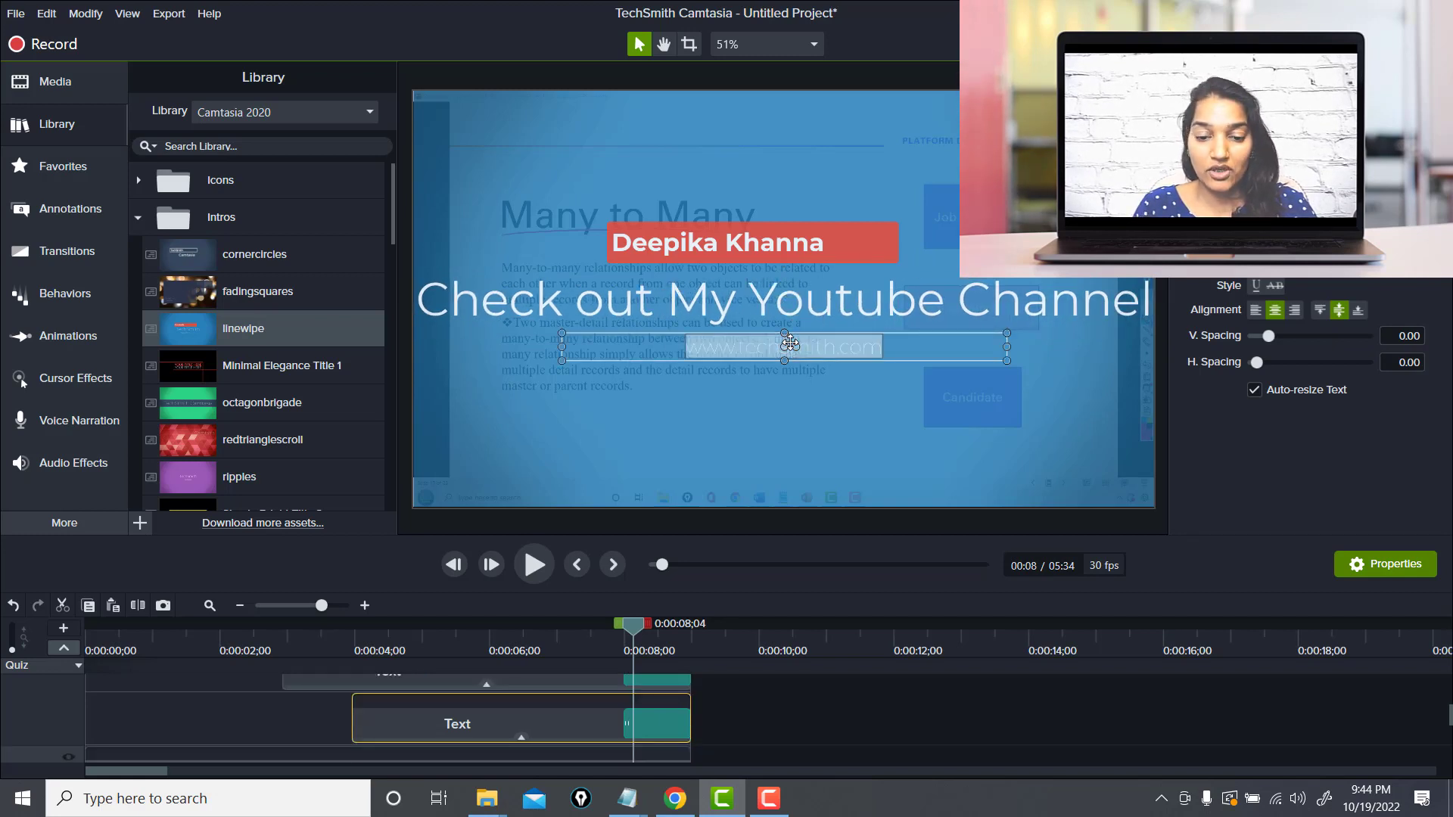
{"action": "type", "text": "deepikakh"}
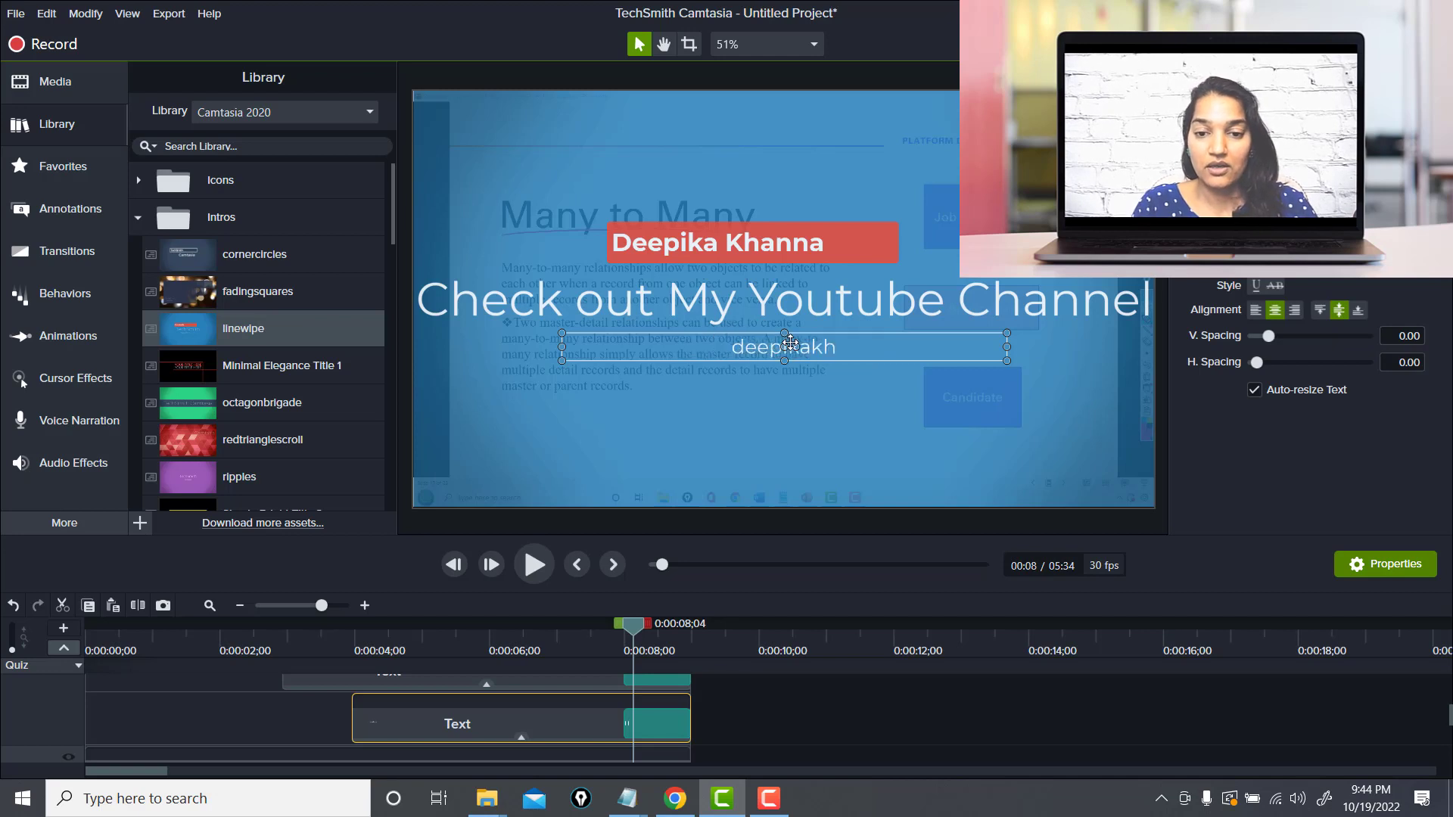
{"action": "type", "text": "annan"}
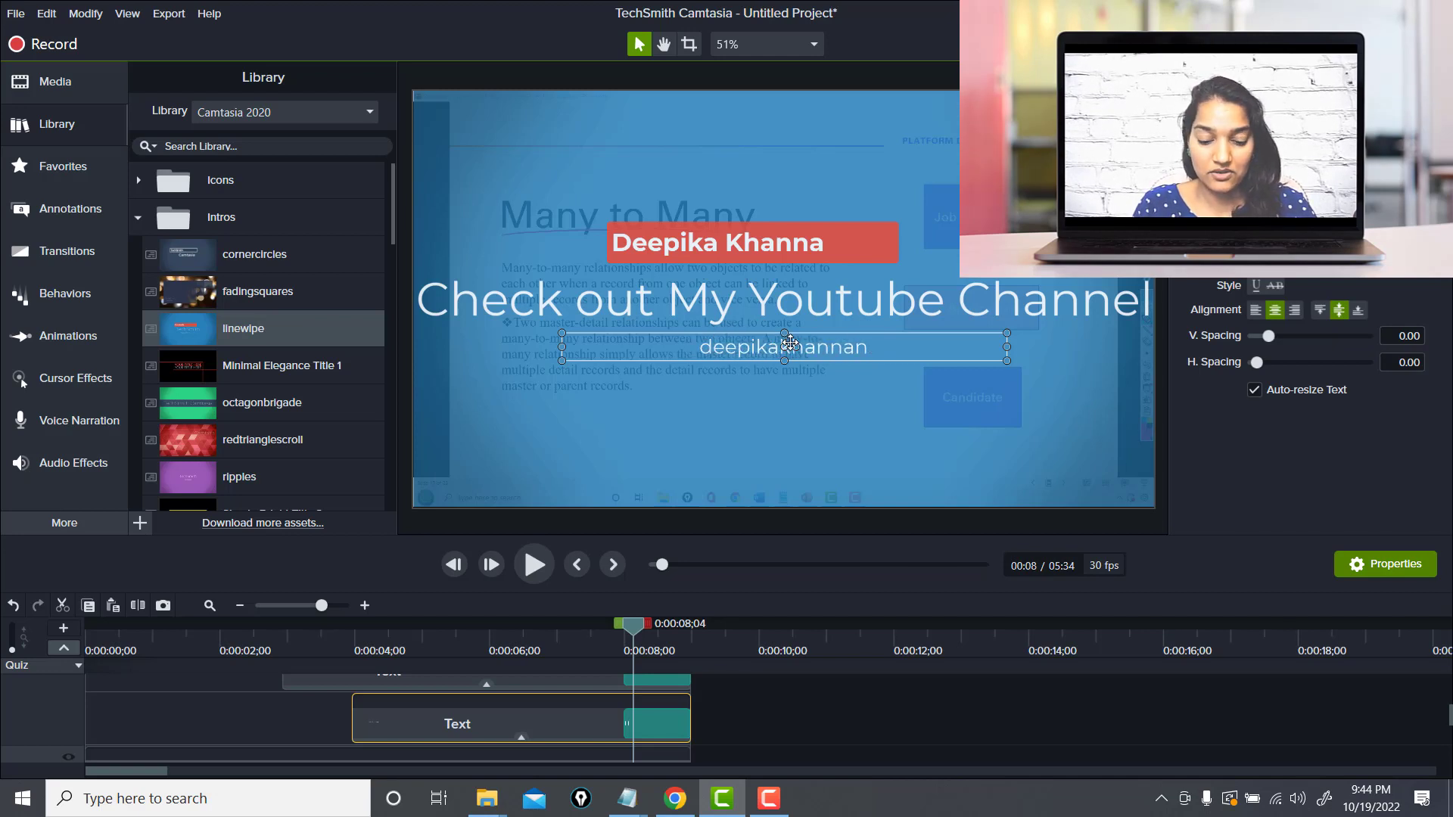
{"action": "type", "text": "uggets"}
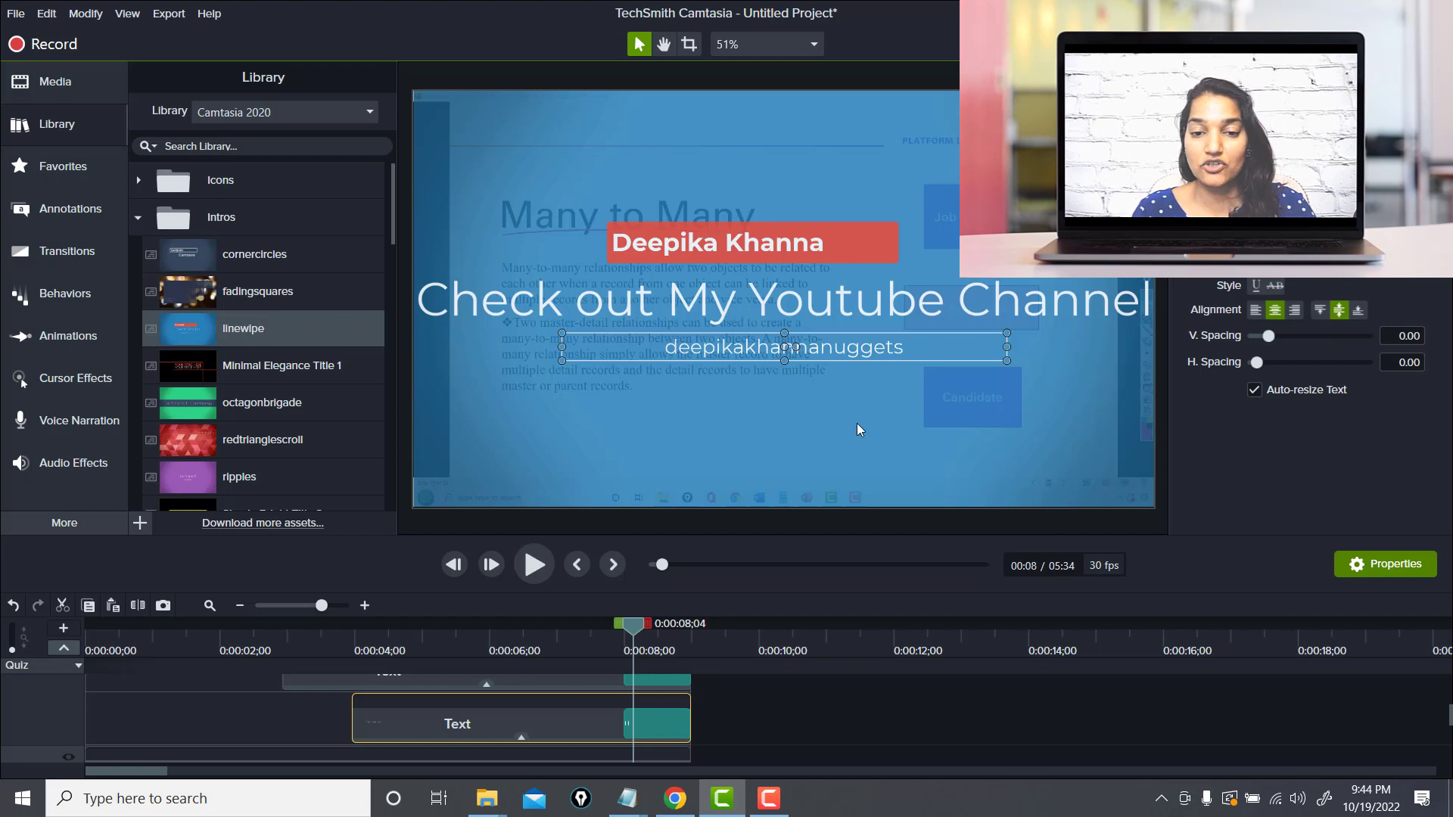
{"action": "left_click", "coordinate": [857, 424]}
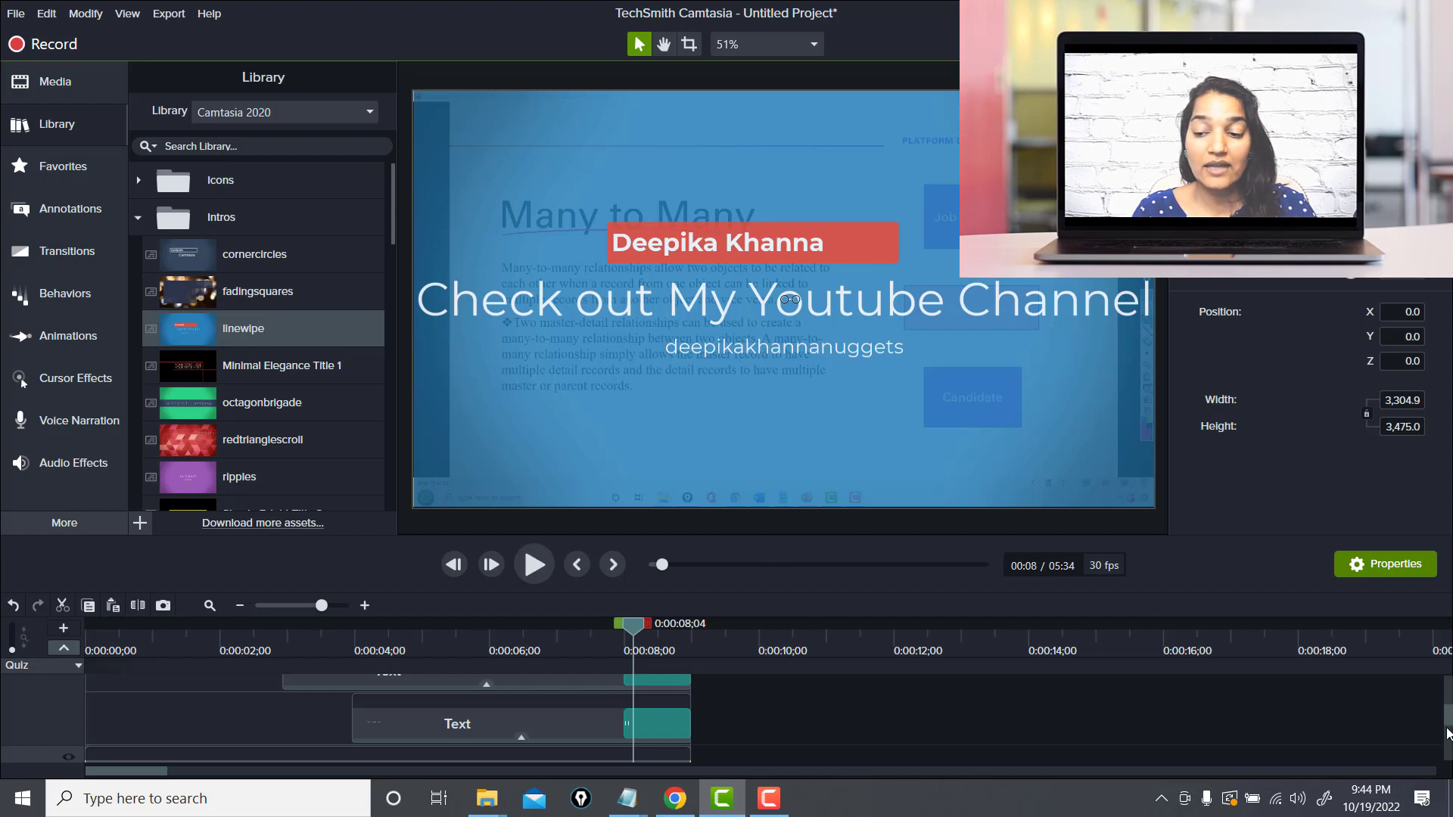
Play back the intro from the beginning to preview the edited text
{"action": "mouse_move", "coordinate": [1448, 720]}
{"action": "left_mouse_down"}
{"action": "mouse_move", "coordinate": [1449, 745]}
{"action": "mouse_move", "coordinate": [1449, 692]}
{"action": "left_mouse_up"}
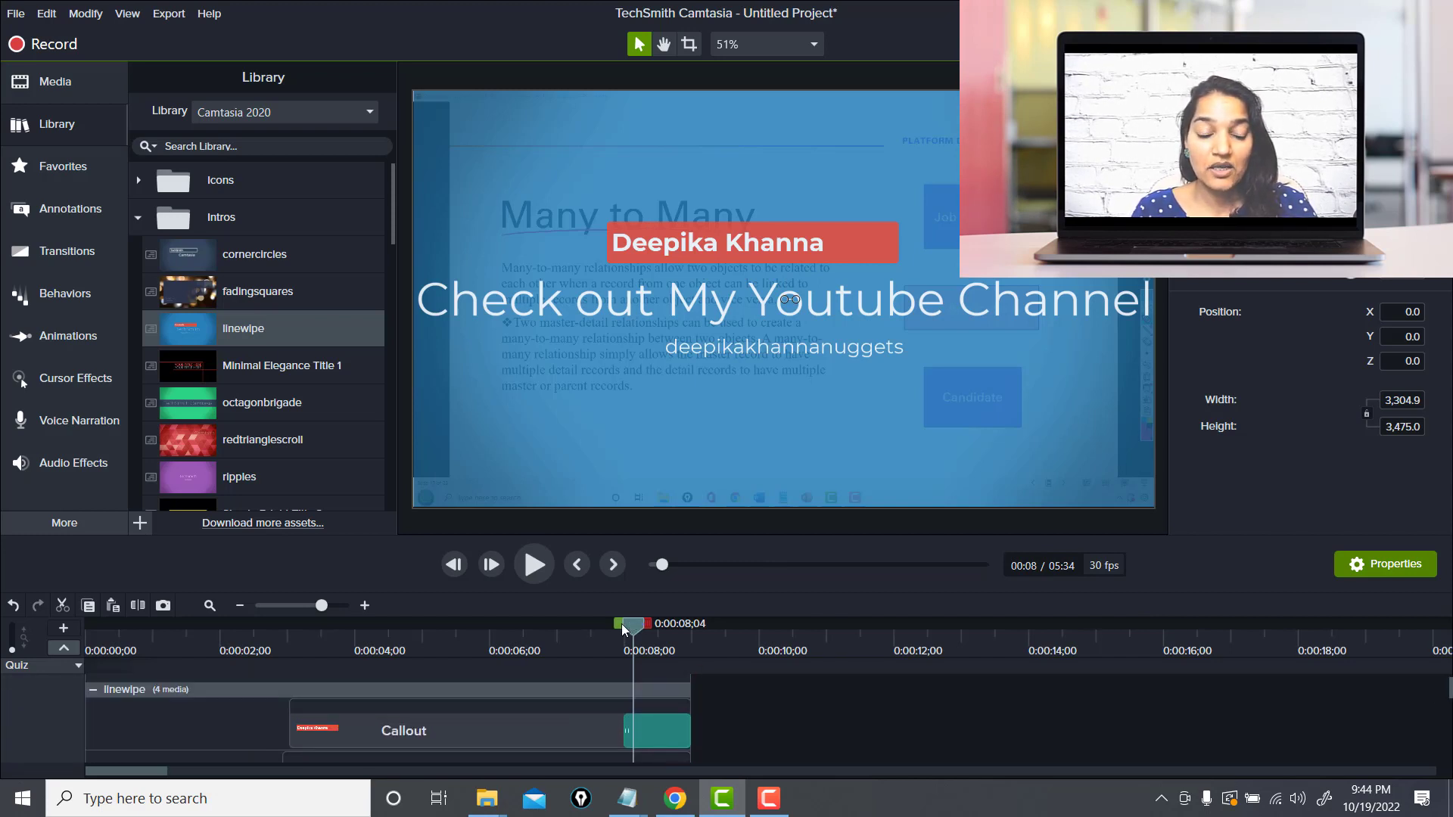
{"action": "left_click_drag", "start_coordinate": [620, 624], "coordinate": [161, 625]}
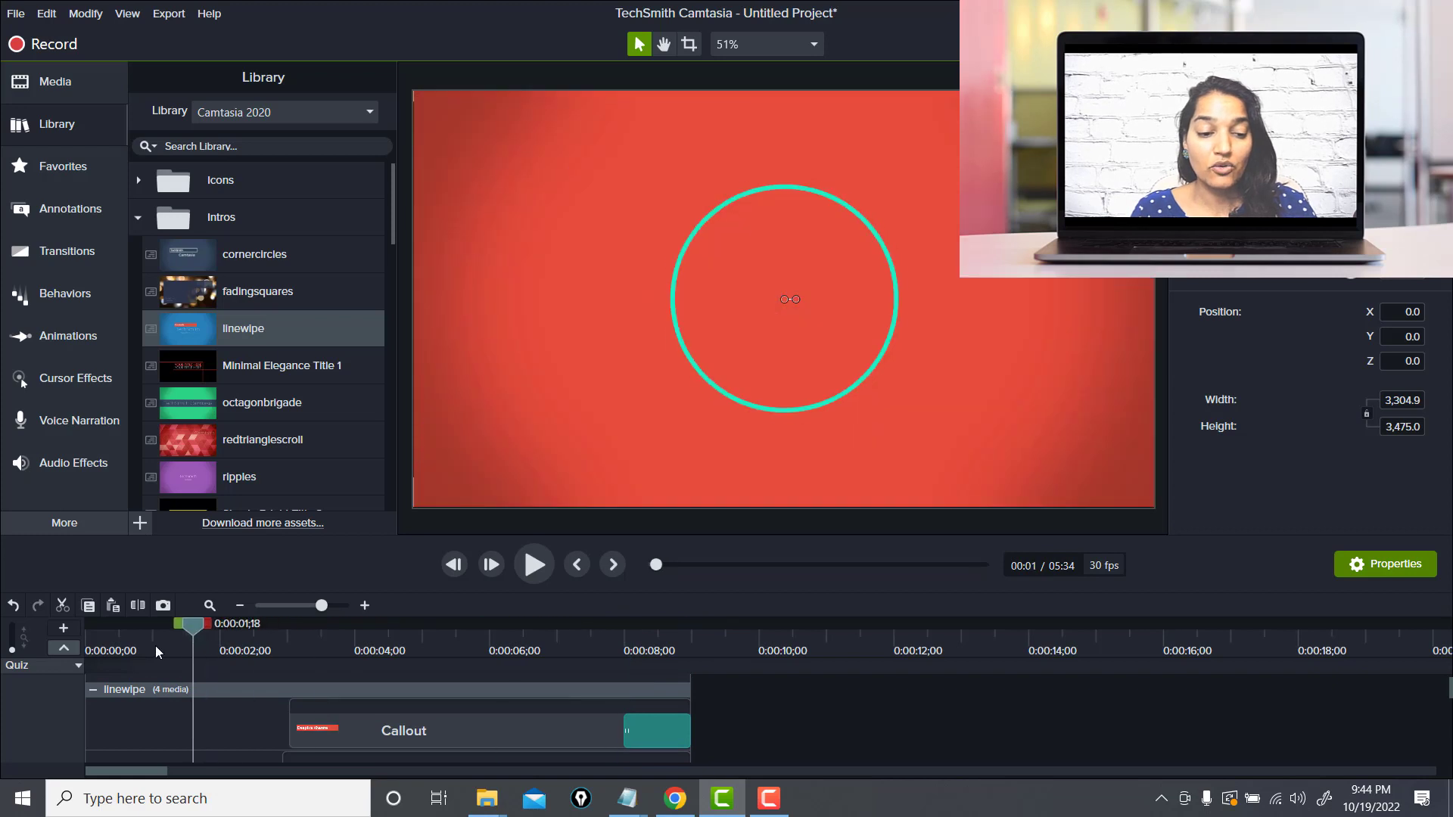
{"action": "left_click", "coordinate": [534, 575]}
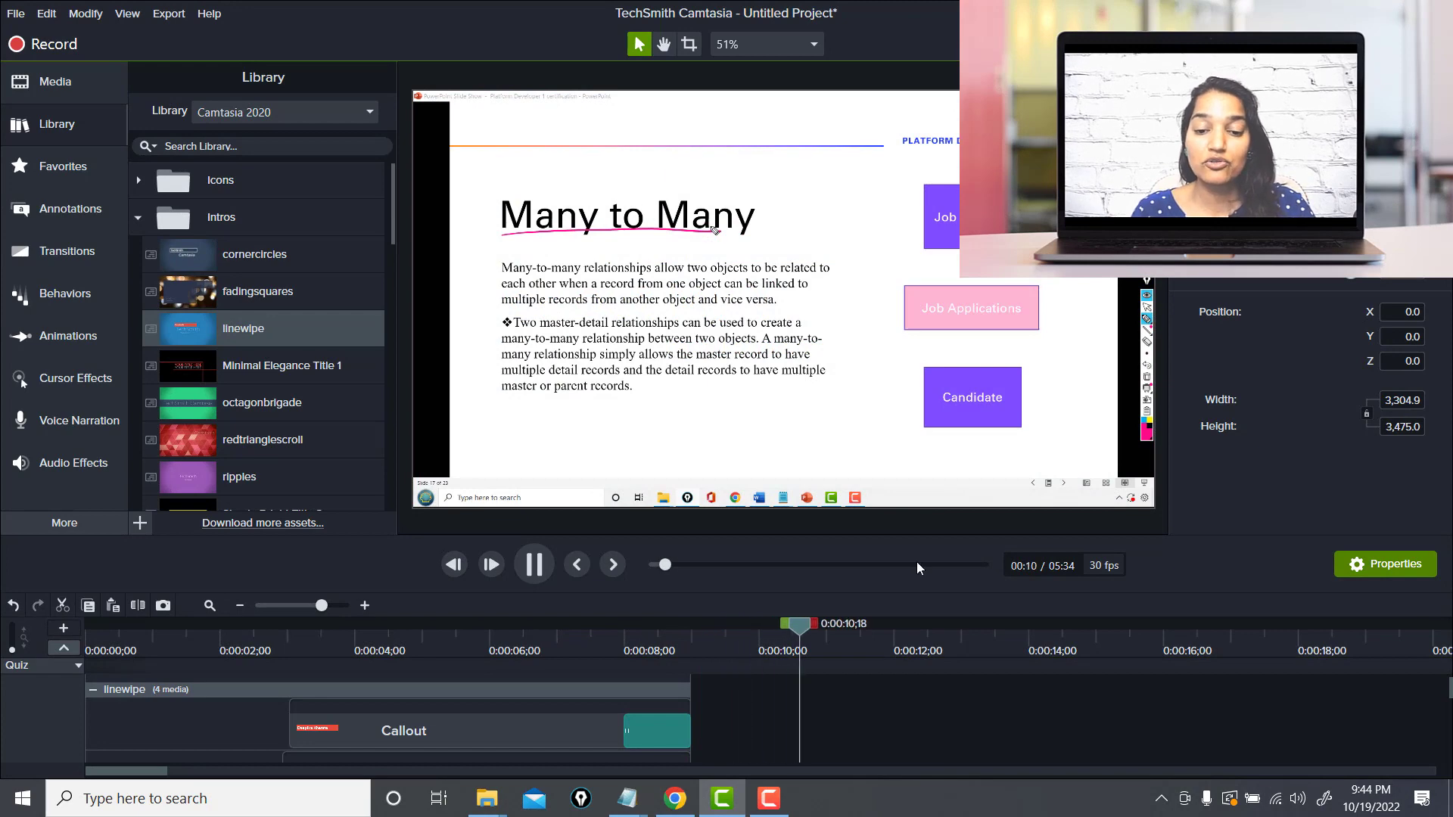
{"action": "key", "text": "space"}
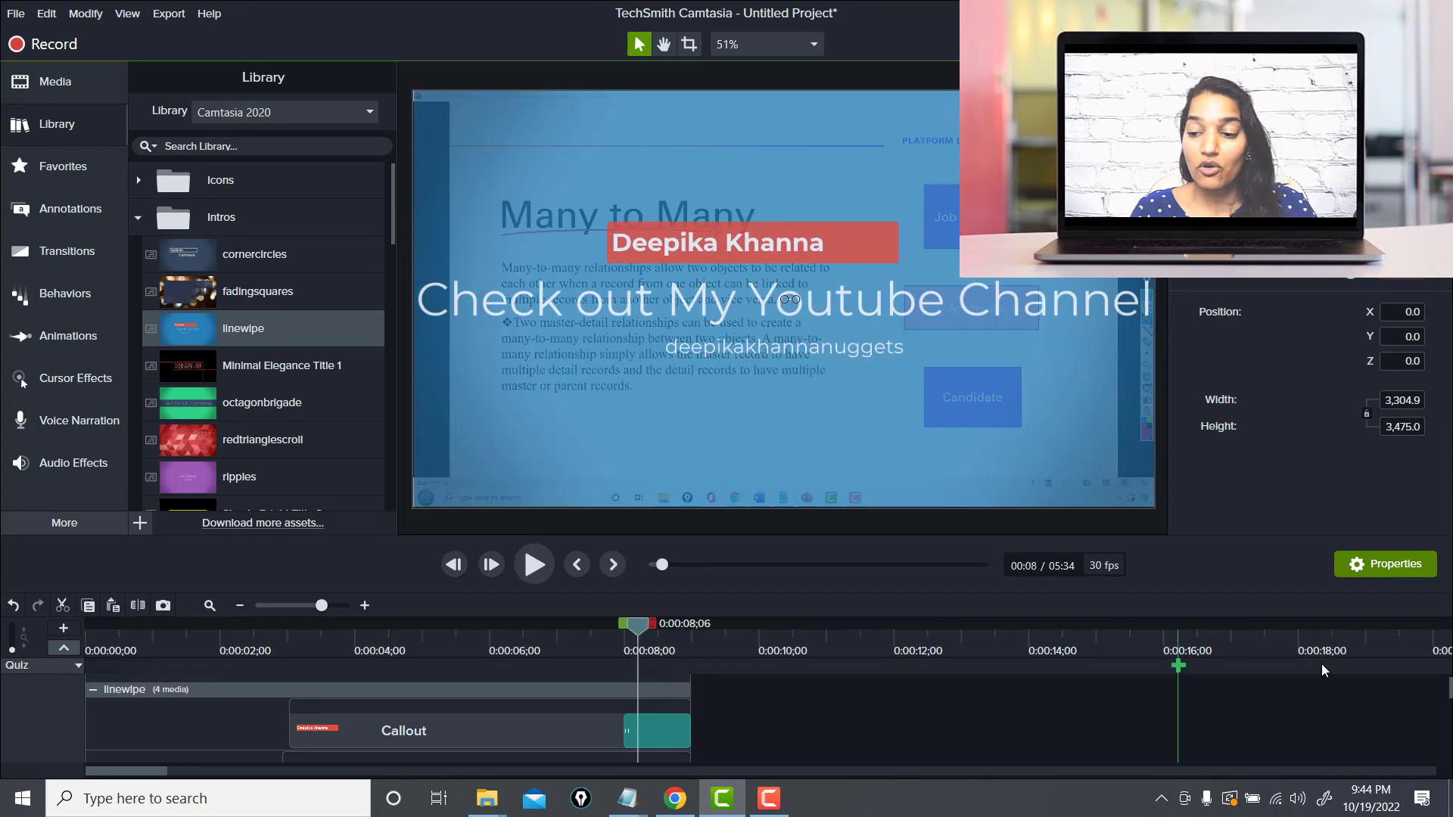
Add the Wheel transition to the selected intro group at the end of the intro
{"action": "scroll", "coordinate": [756, 719], "scroll_direction": "down", "scroll_amount": 2}
{"action": "scroll", "coordinate": [1340, 715], "scroll_direction": "down", "scroll_amount": 3}
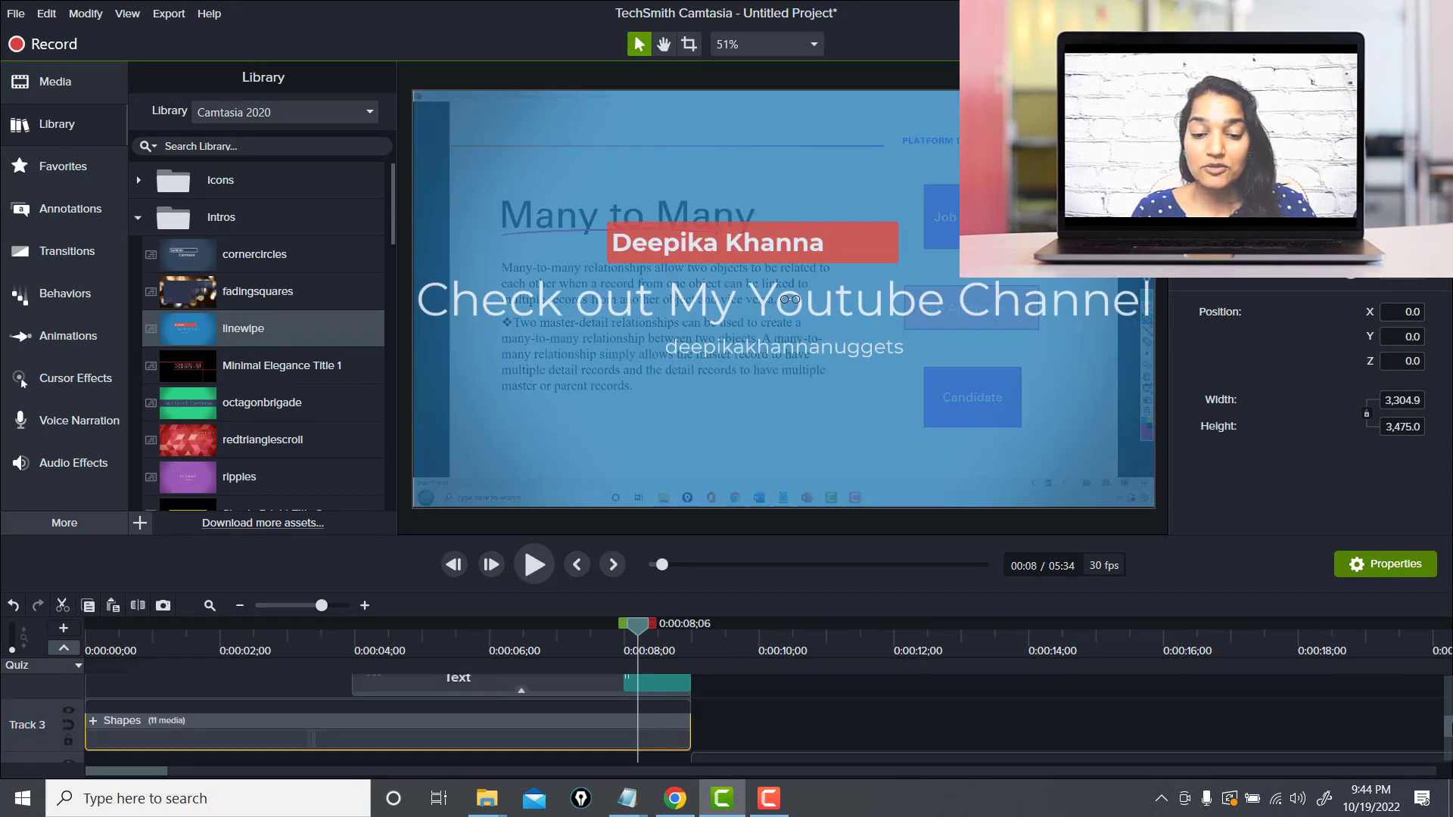
{"action": "left_click_drag", "start_coordinate": [635, 638], "coordinate": [688, 638]}
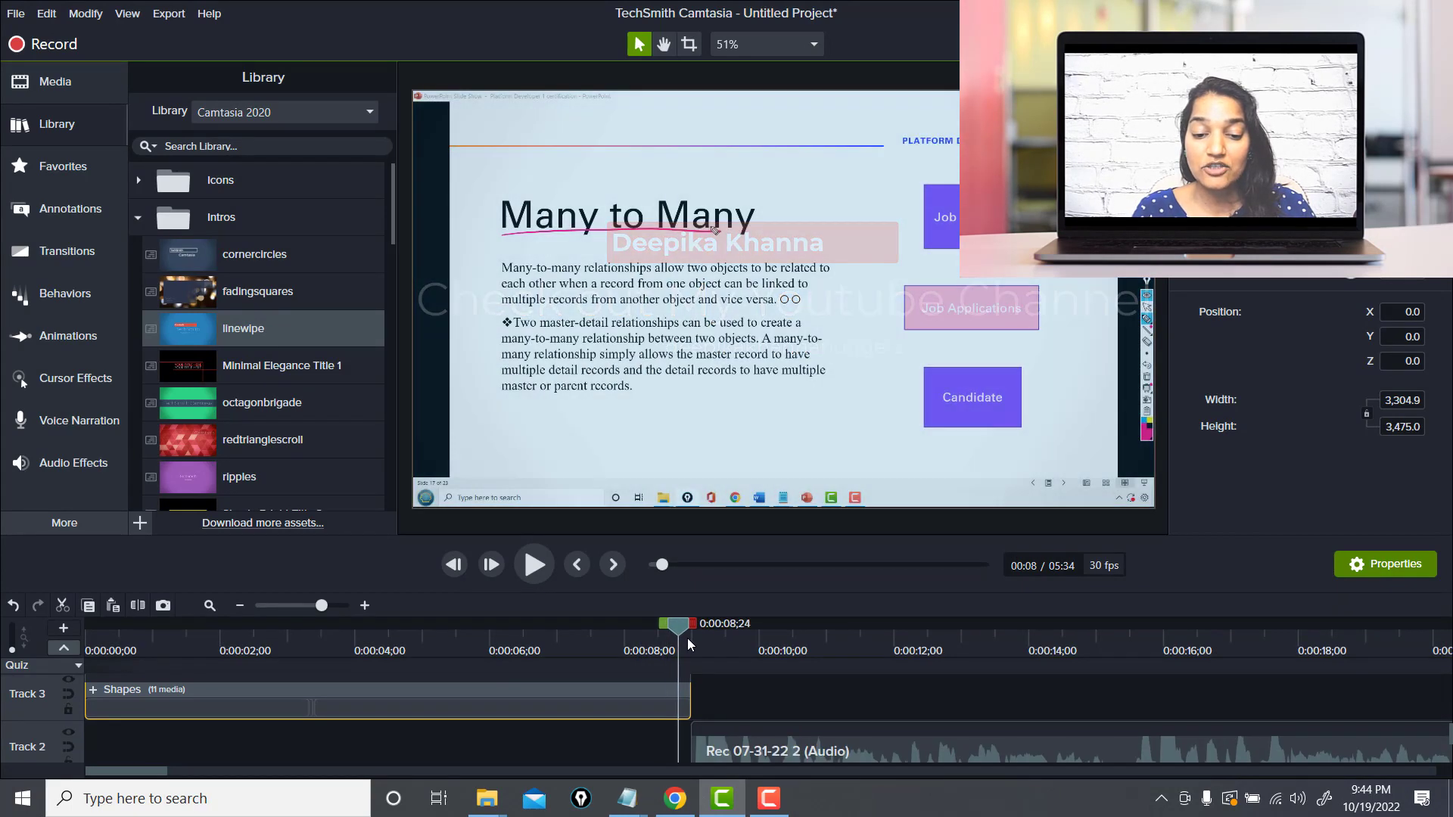
{"action": "left_click", "coordinate": [40, 255]}
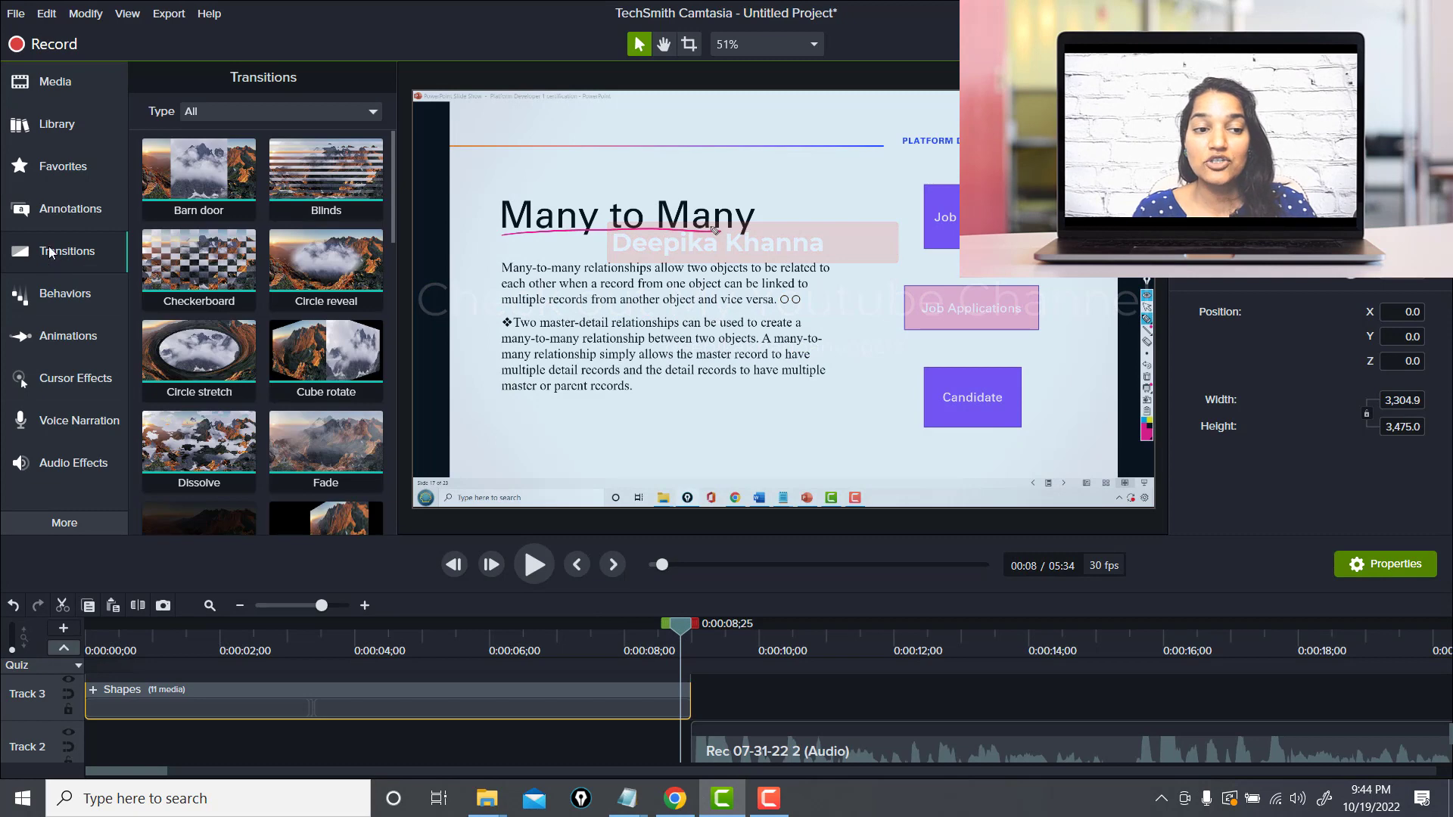
{"action": "left_click_drag", "start_coordinate": [390, 231], "coordinate": [389, 232]}
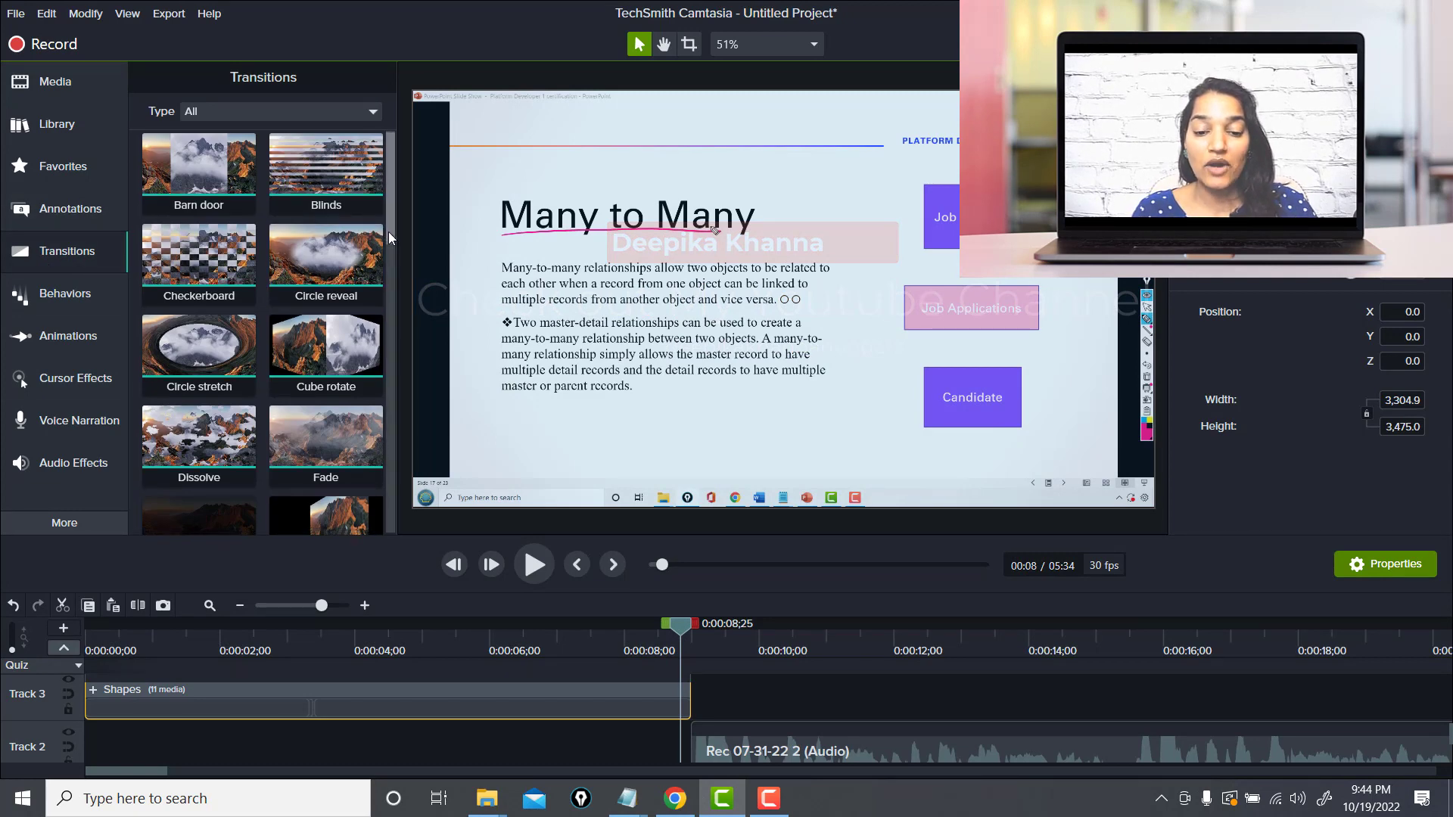
{"action": "mouse_move", "coordinate": [683, 627]}
{"action": "left_mouse_down"}
{"action": "mouse_move", "coordinate": [719, 637]}
{"action": "mouse_move", "coordinate": [685, 638]}
{"action": "left_mouse_up"}
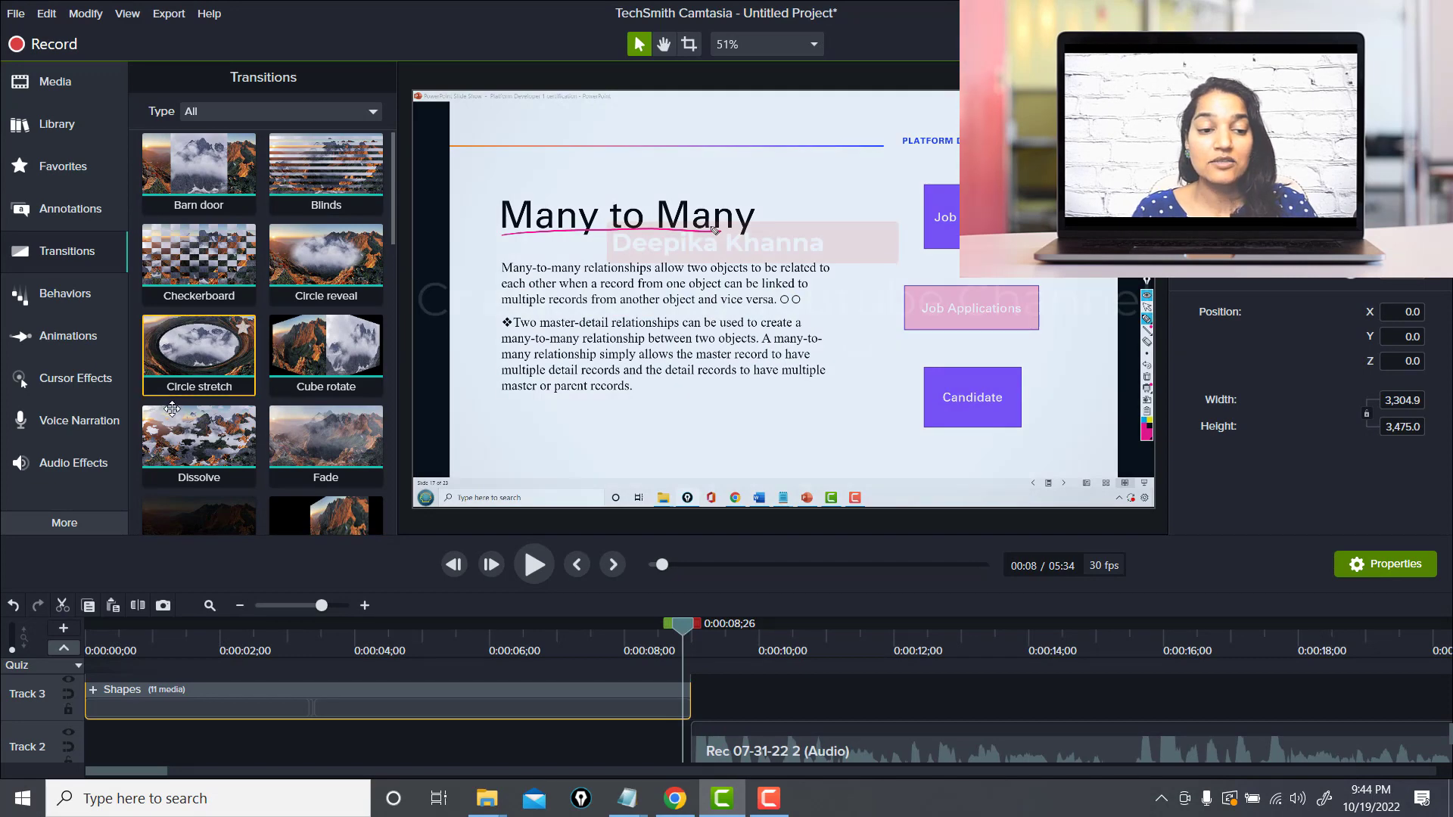
{"action": "left_click_drag", "start_coordinate": [389, 225], "coordinate": [360, 488]}
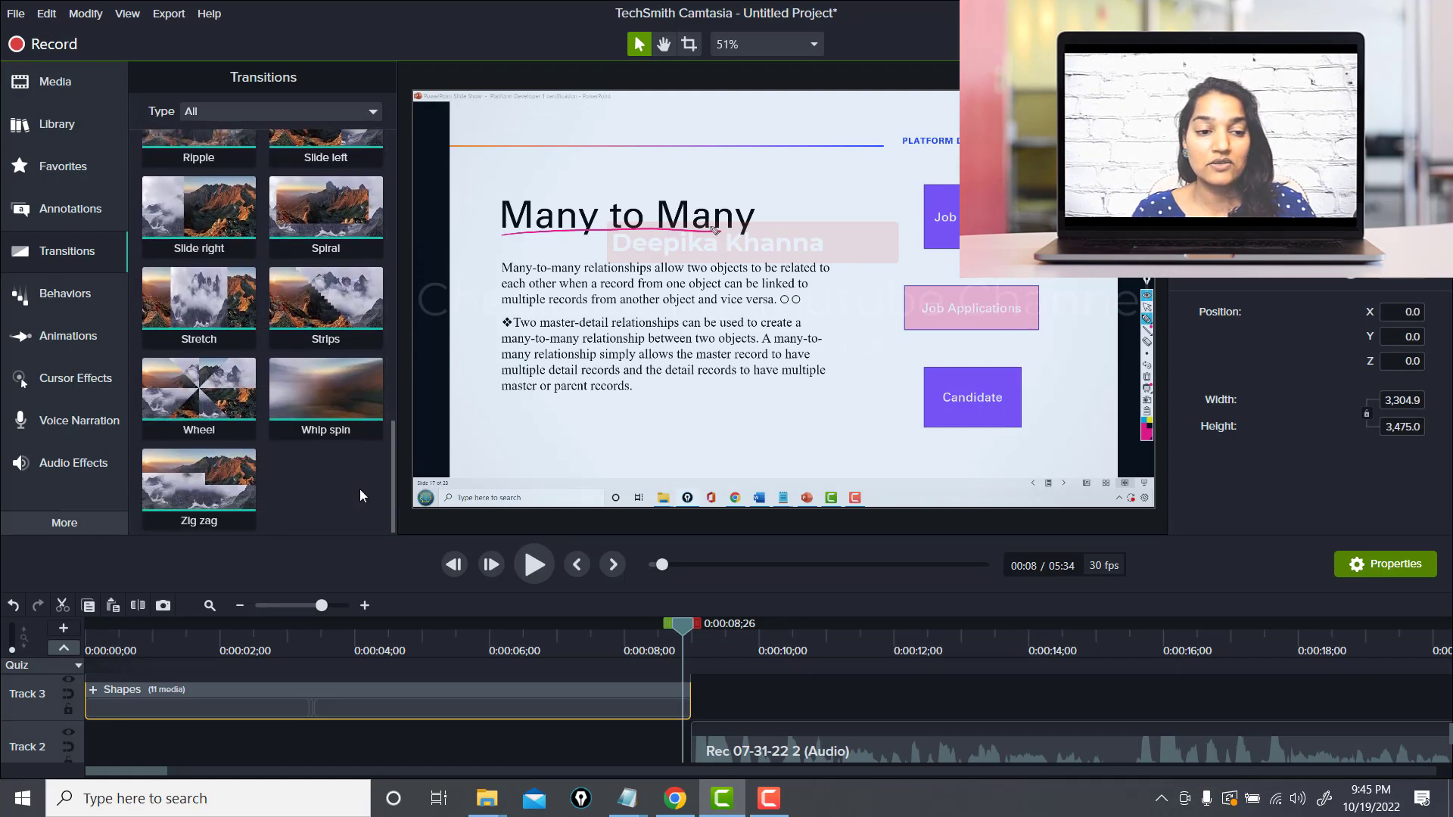
{"action": "right_click", "coordinate": [211, 395]}
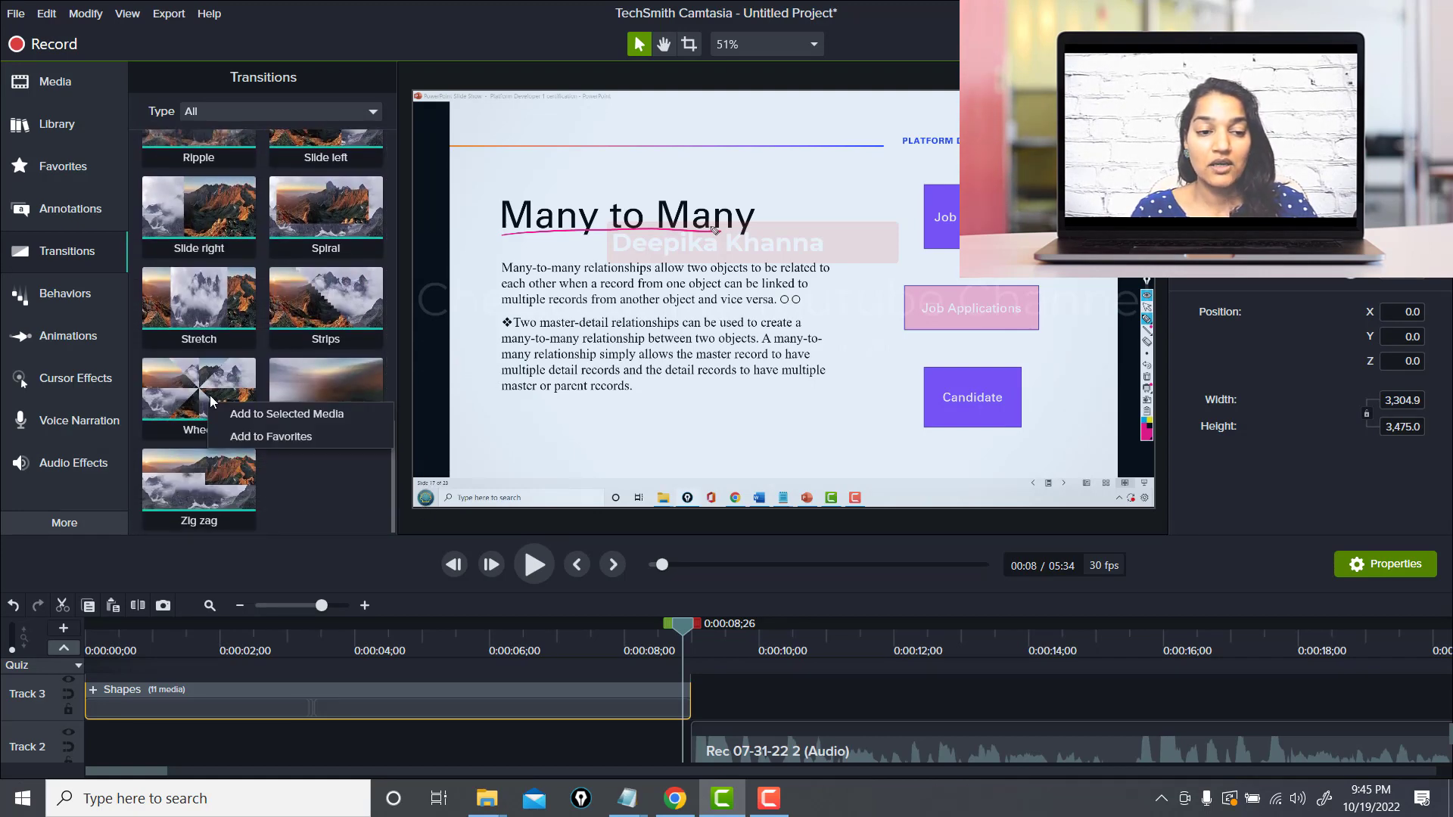
{"action": "left_click", "coordinate": [243, 419]}
Add the firefly music track from the library to the timeline at the start of the video
{"action": "left_click_drag", "start_coordinate": [682, 634], "coordinate": [712, 643]}
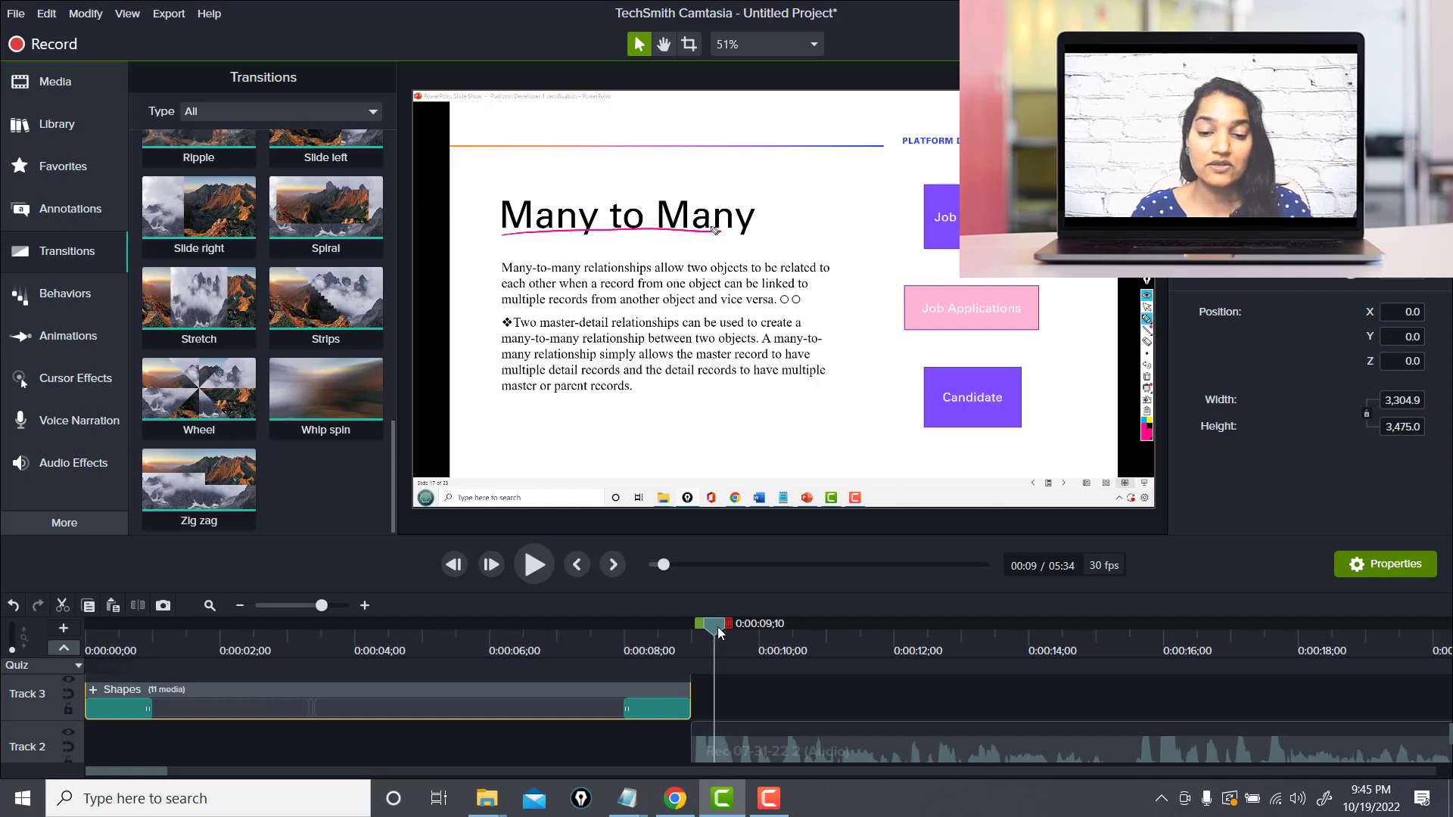
{"action": "left_click_drag", "start_coordinate": [710, 639], "coordinate": [6, 649]}
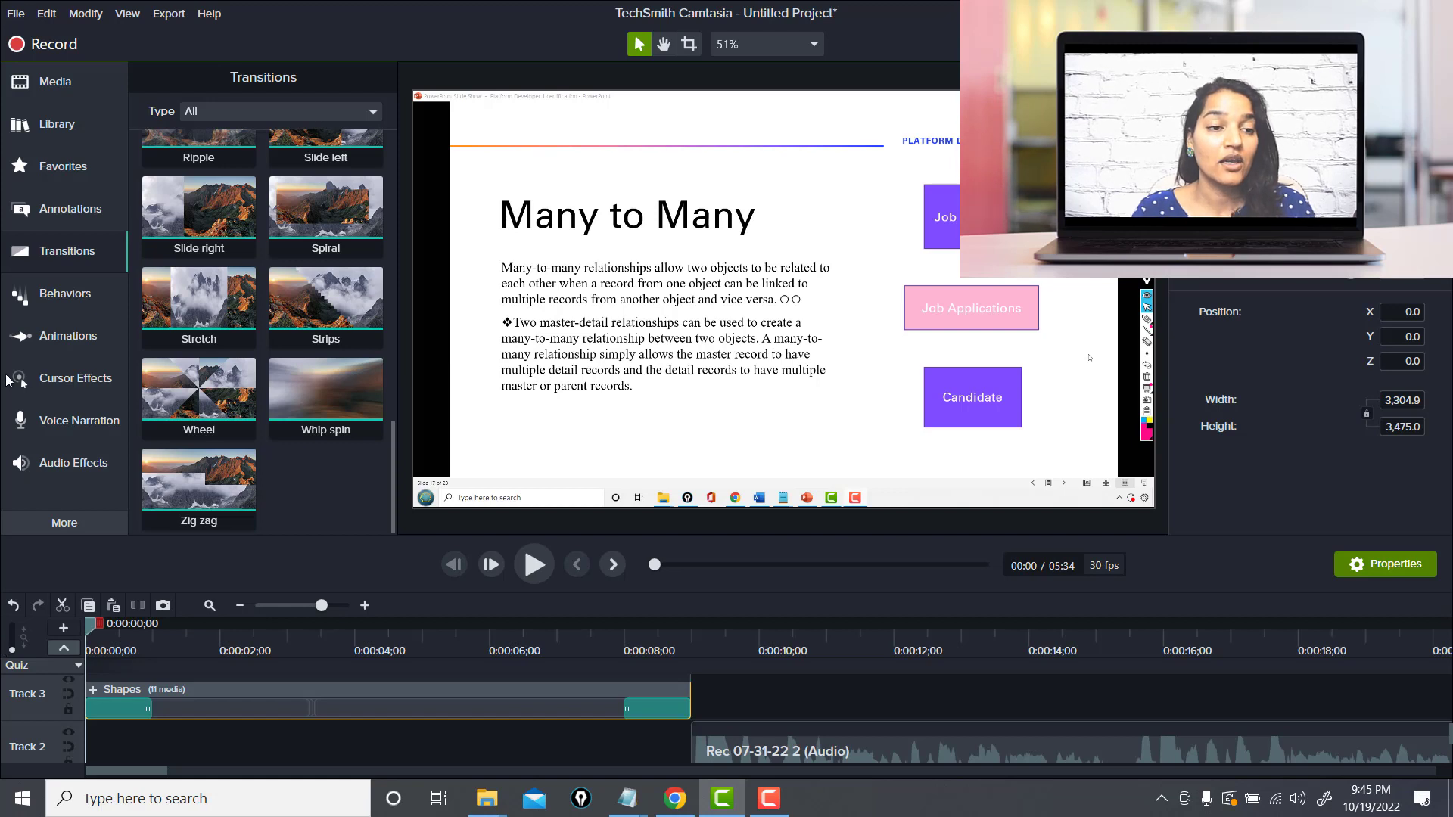
{"action": "left_click", "coordinate": [57, 121]}
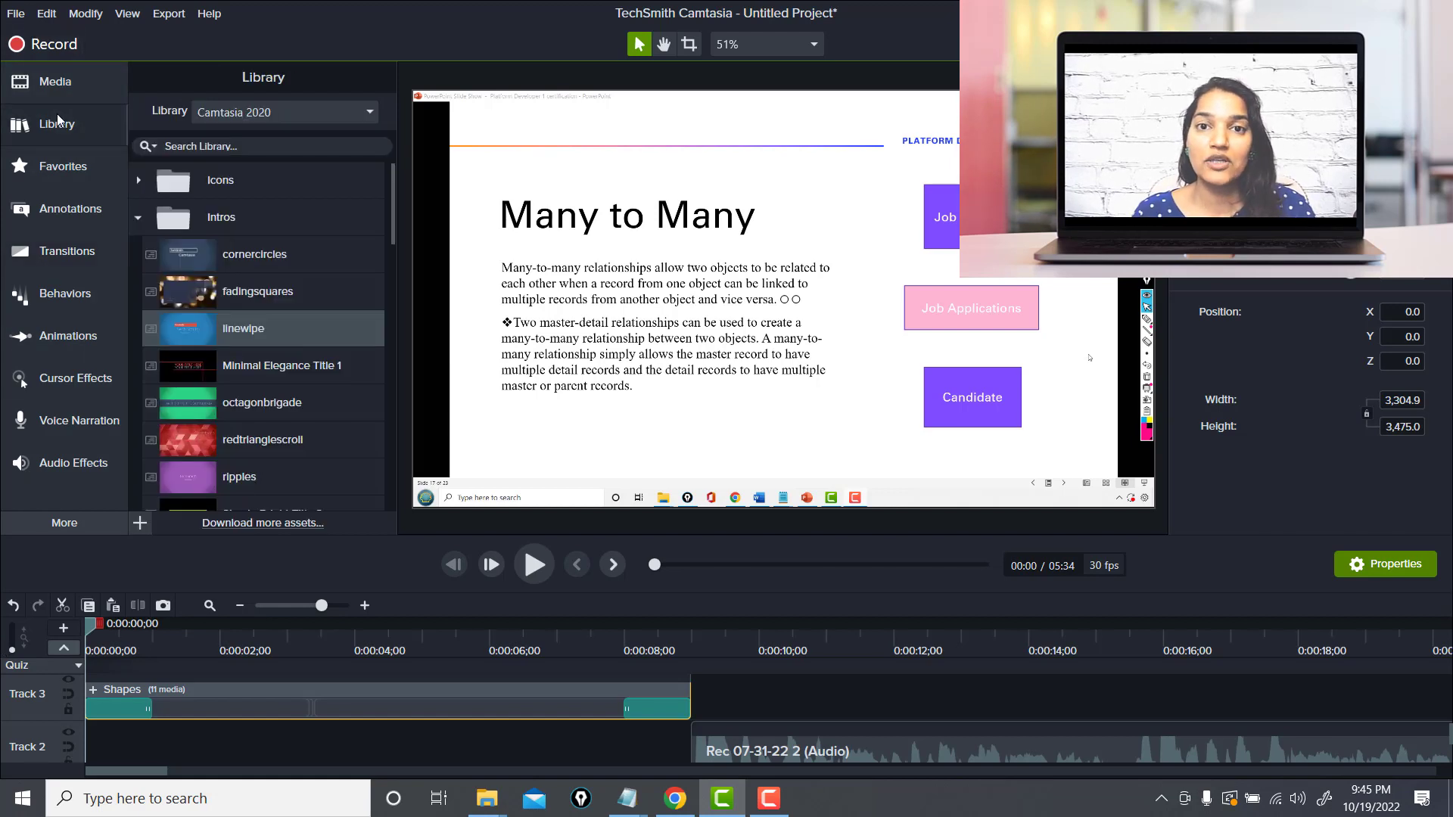
{"action": "left_click", "coordinate": [138, 218]}
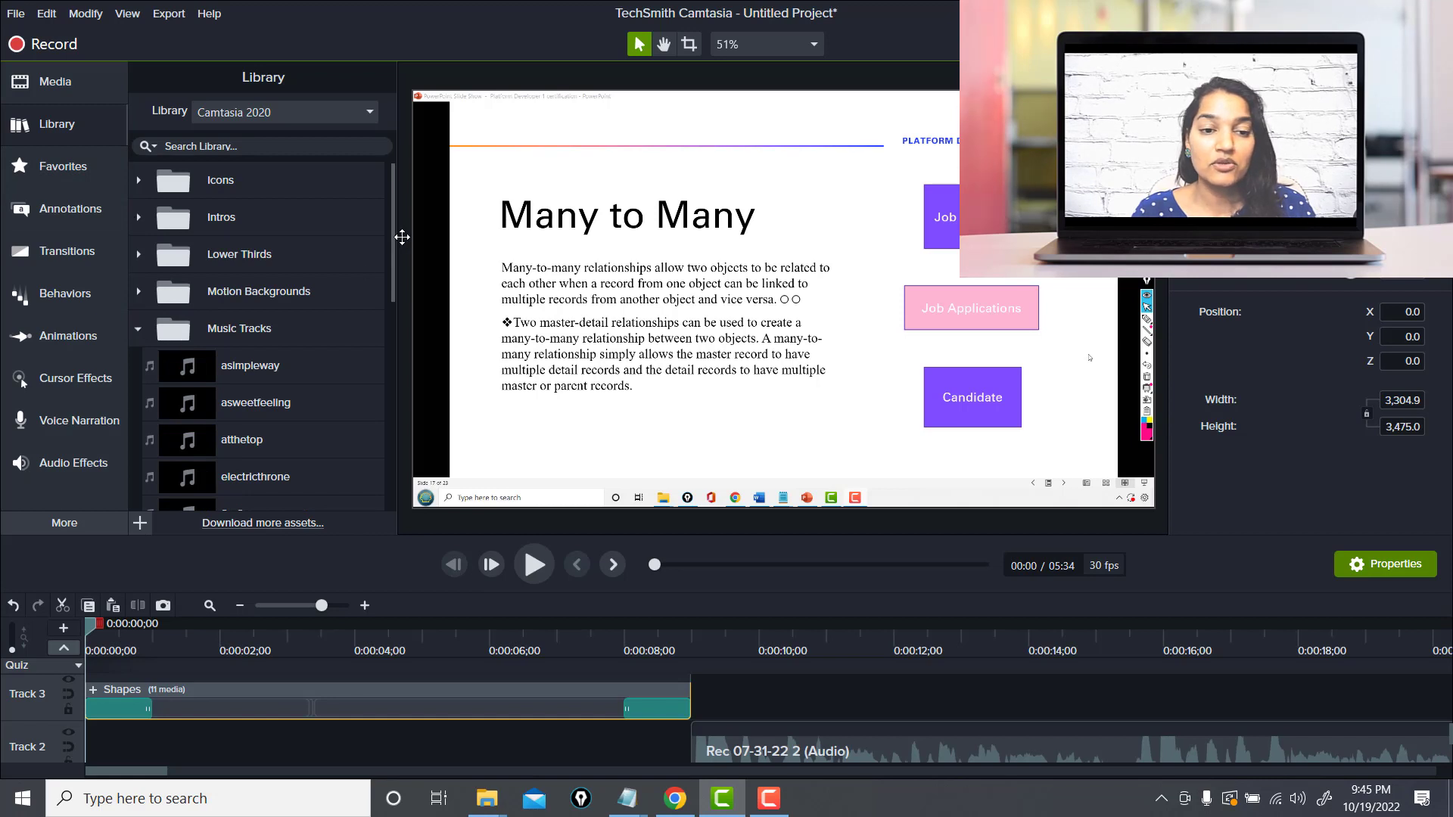
{"action": "scroll", "coordinate": [395, 265], "scroll_direction": "down", "scroll_amount": 3}
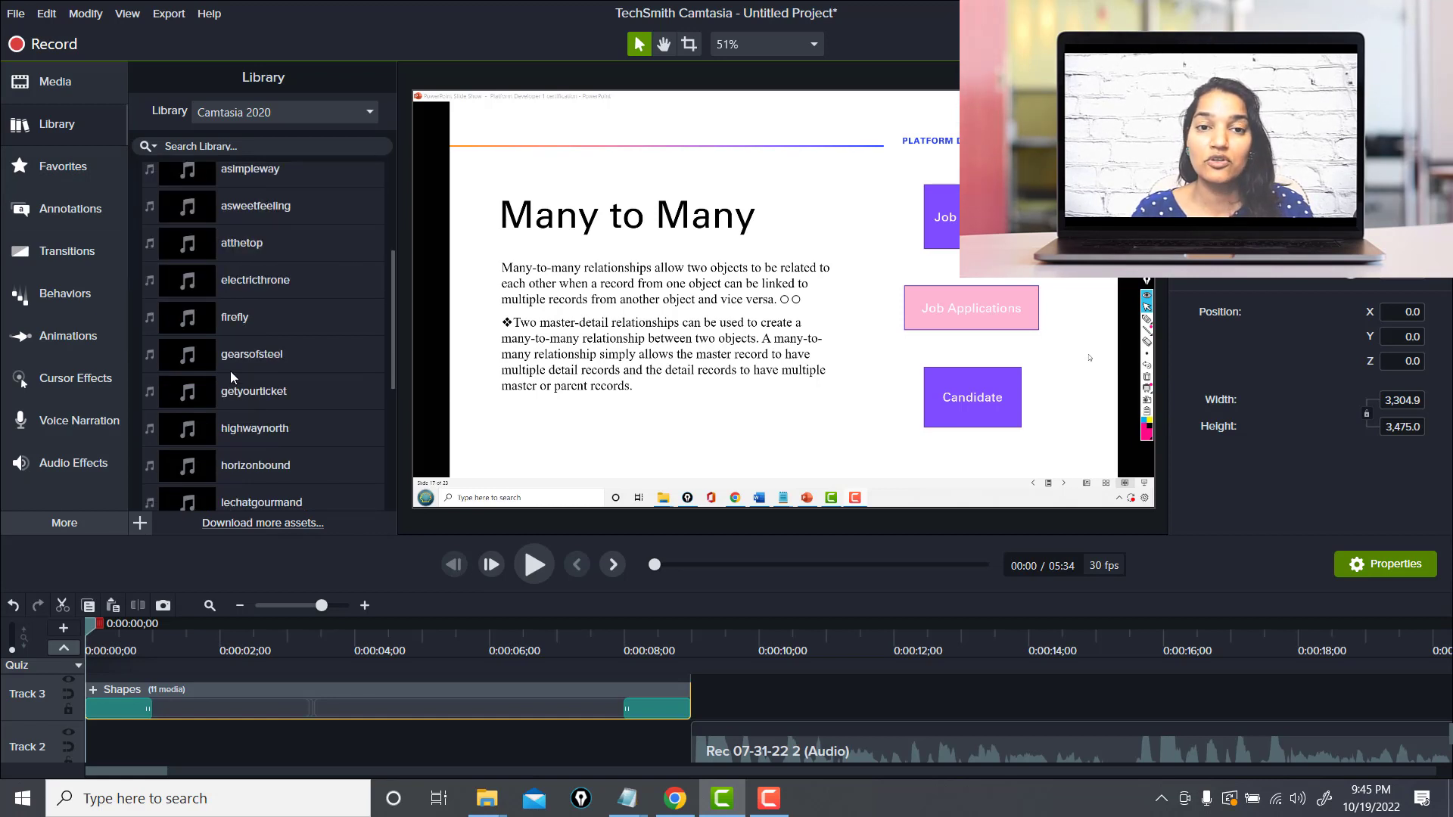
{"action": "left_click", "coordinate": [190, 324]}
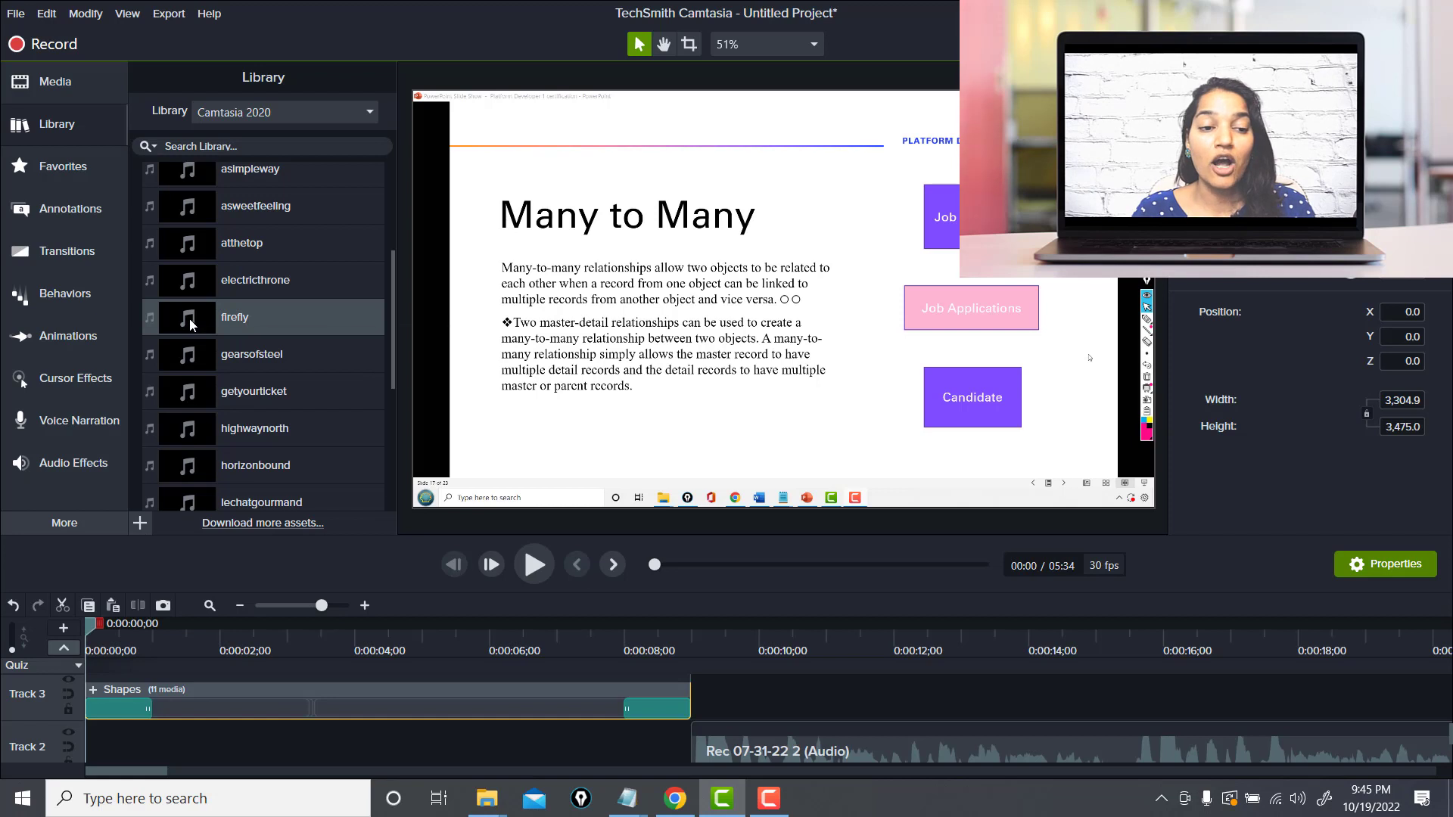
{"action": "right_click", "coordinate": [191, 324]}
{"action": "left_click", "coordinate": [247, 338]}
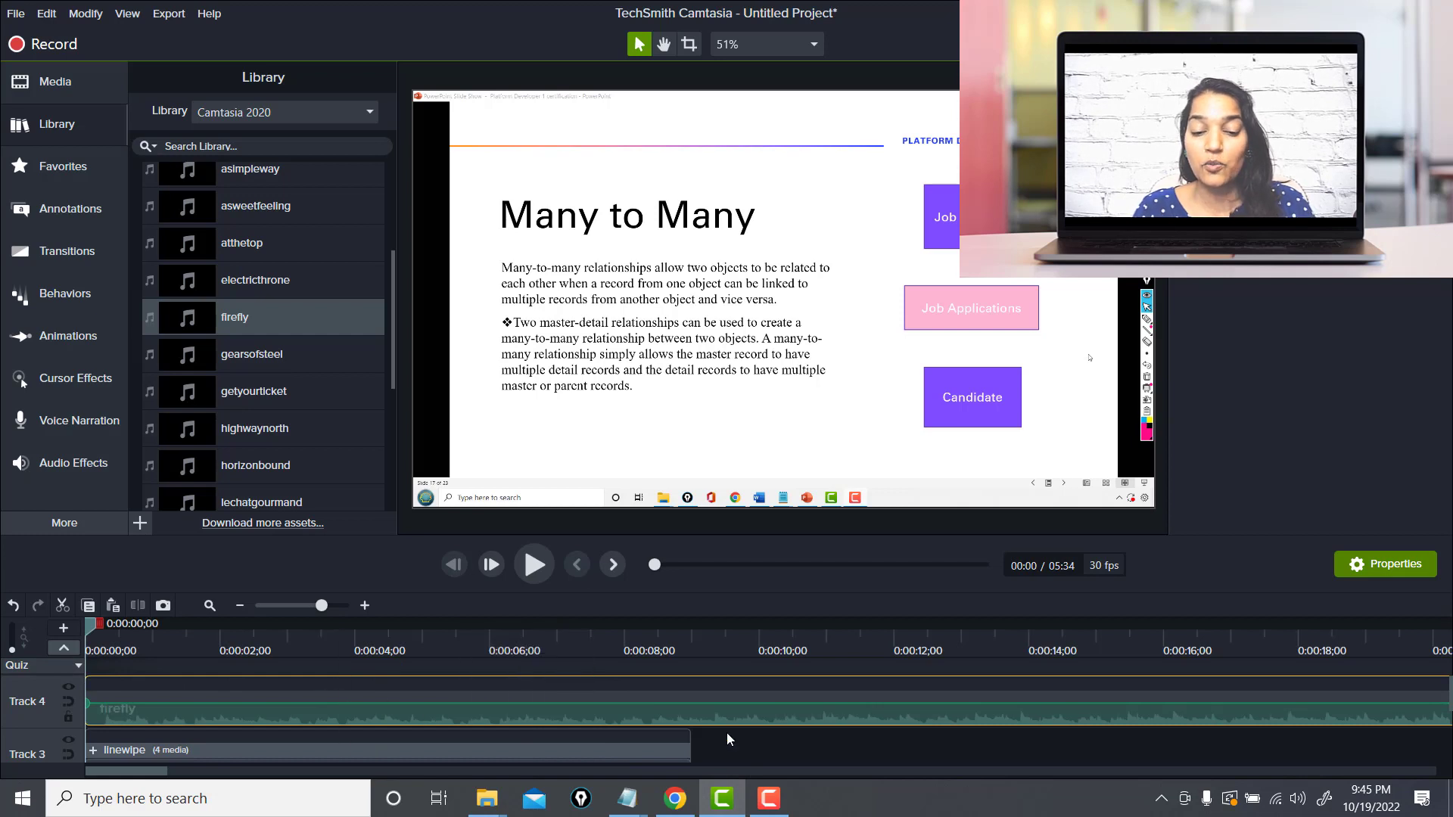
Trim the firefly music clip so it ends with the intro, about 9 seconds long
{"action": "left_click", "coordinate": [290, 606]}
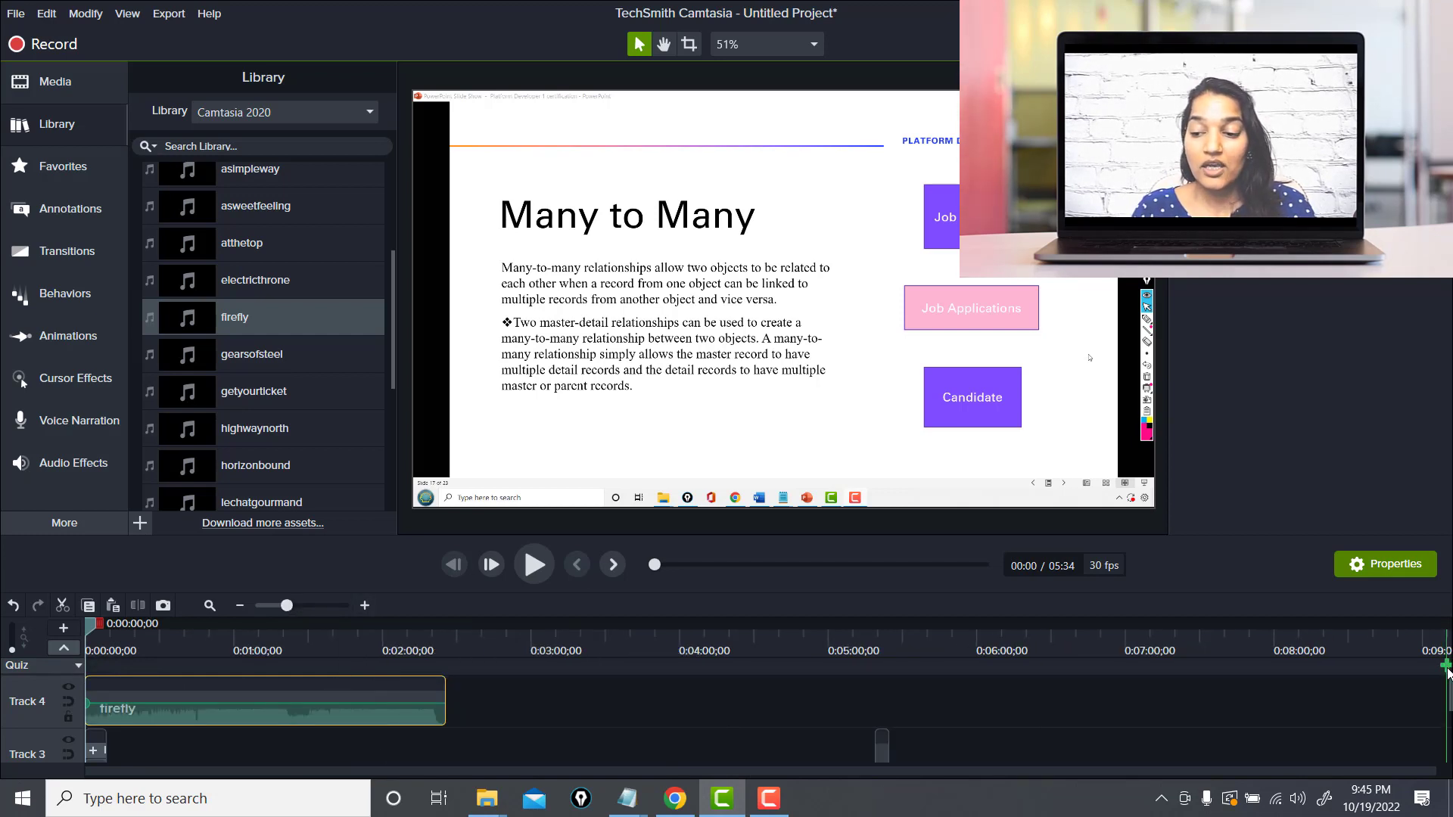
{"action": "left_click", "coordinate": [1447, 667]}
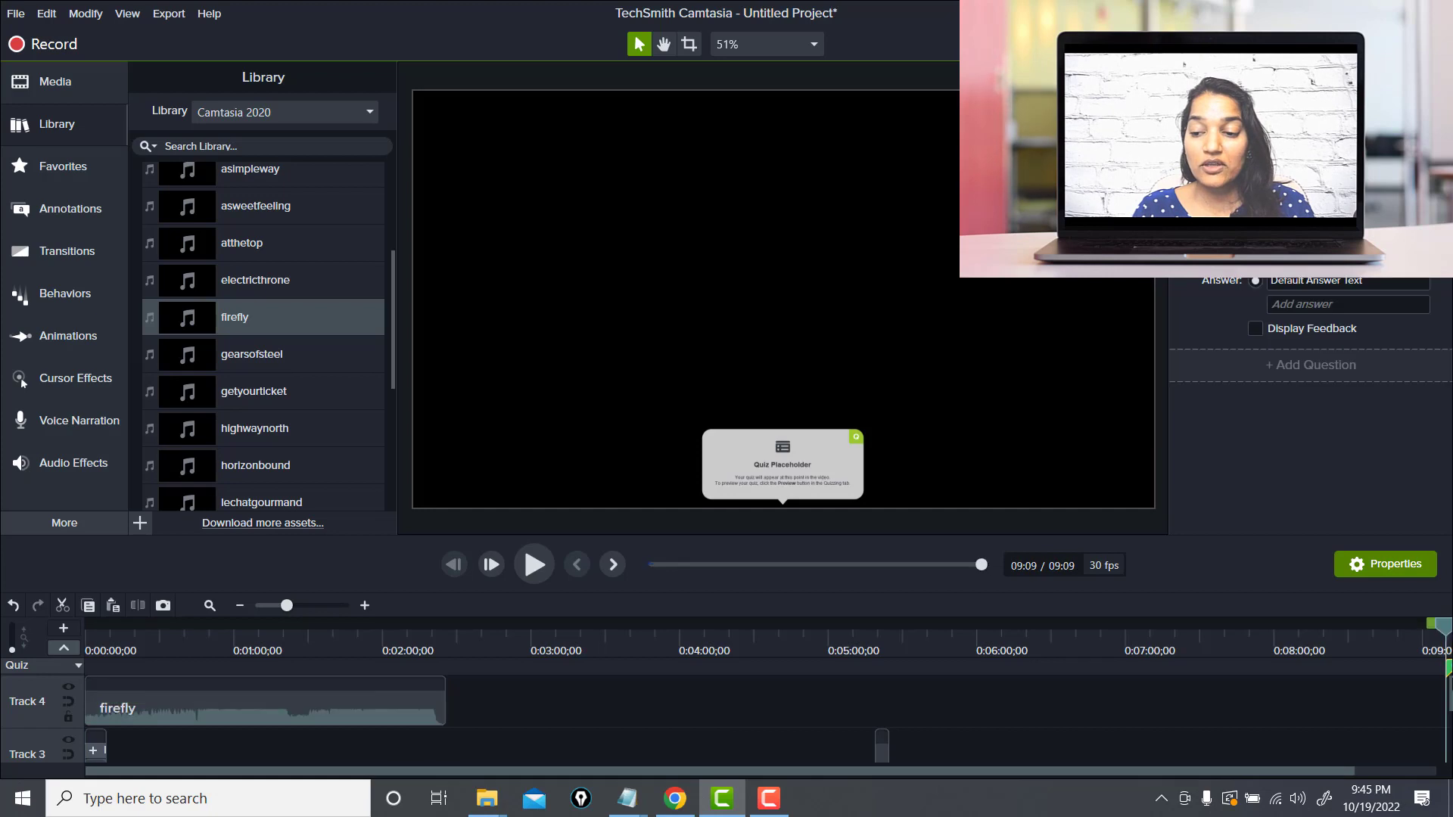
{"action": "left_click", "coordinate": [1211, 568]}
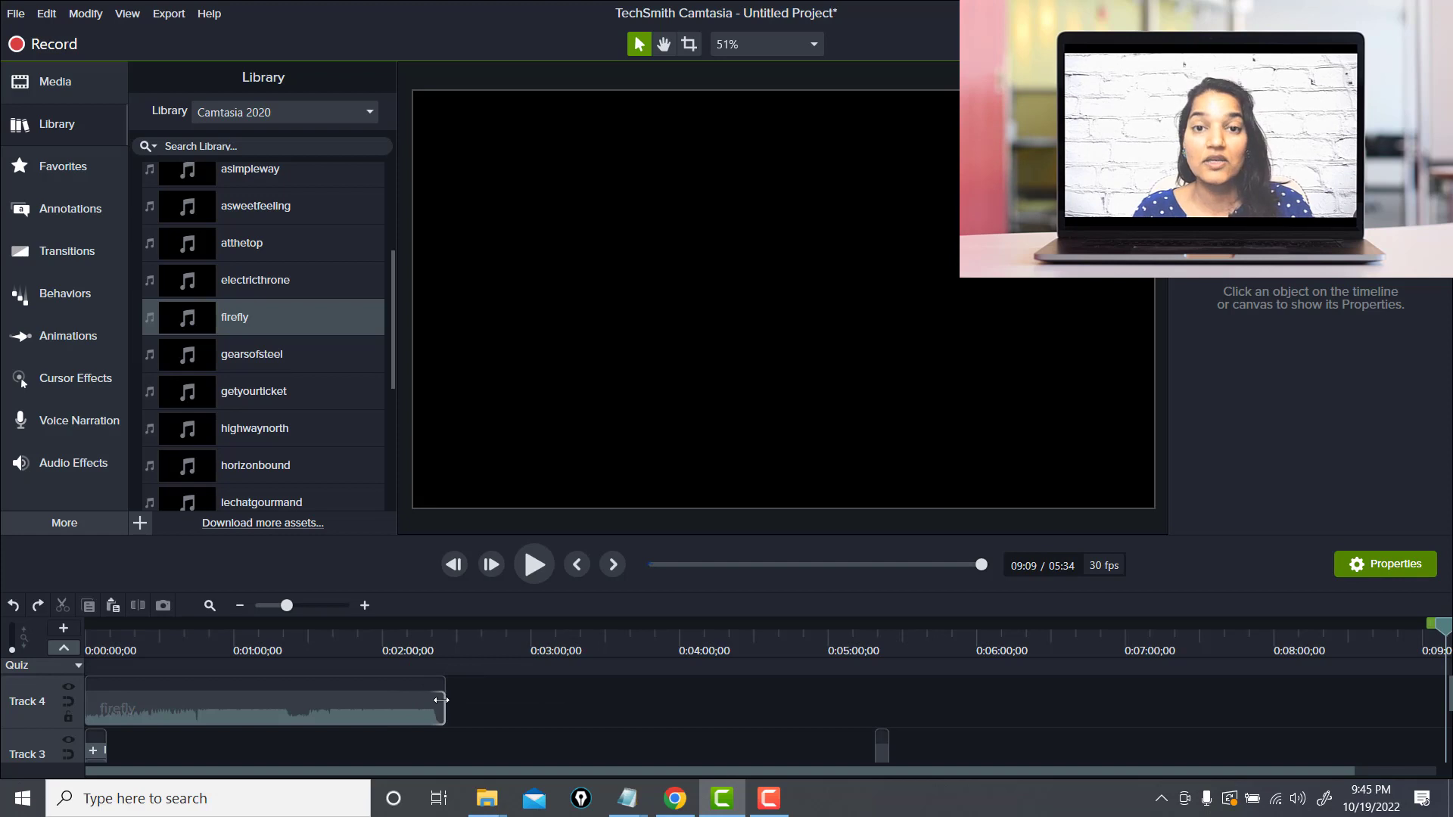
{"action": "left_click_drag", "start_coordinate": [445, 703], "coordinate": [112, 697]}
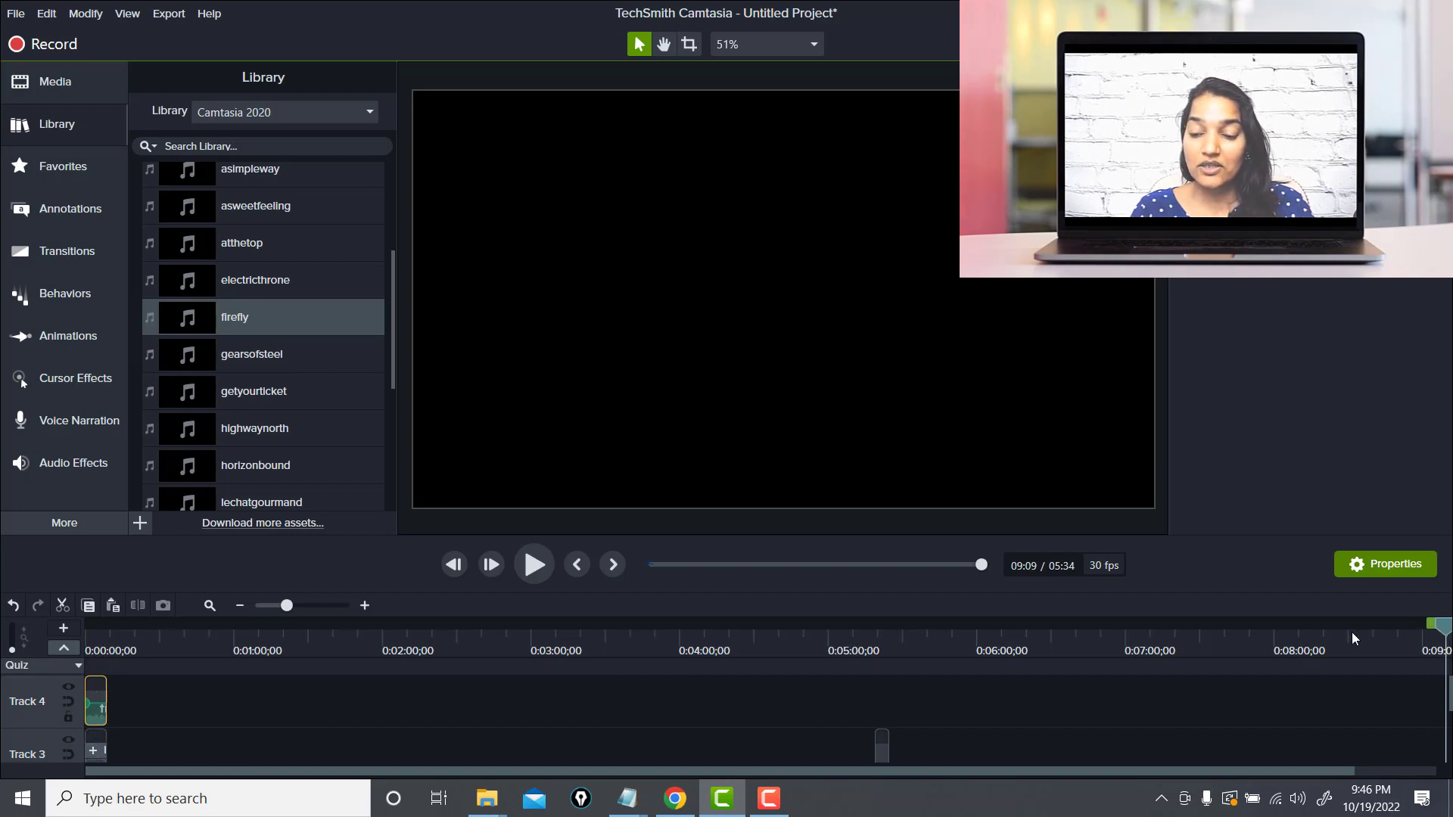
Play back the start of the video to preview the intro with the music
{"action": "left_click_drag", "start_coordinate": [1355, 639], "coordinate": [75, 767]}
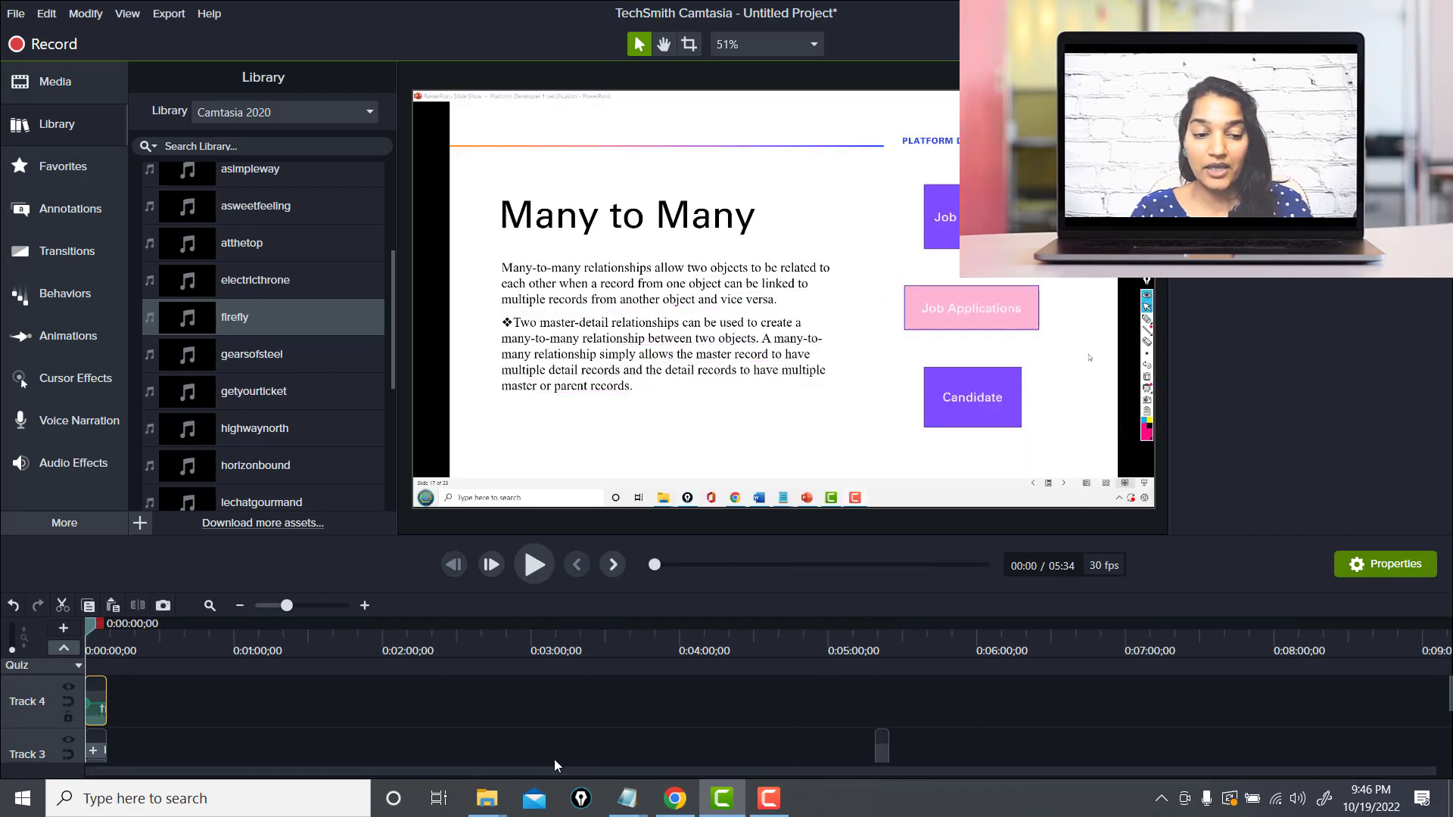
{"action": "left_click", "coordinate": [307, 606]}
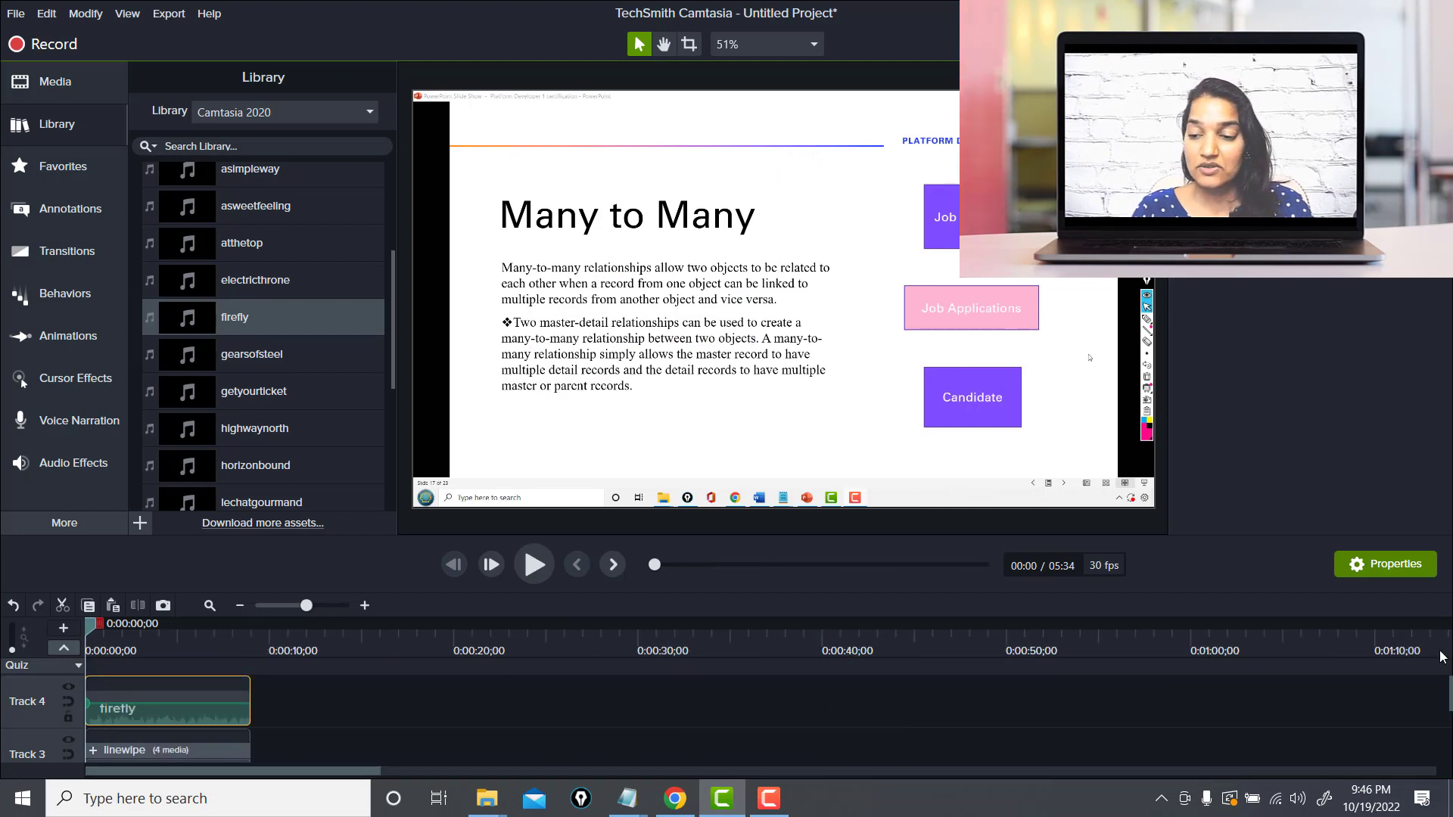
{"action": "scroll", "coordinate": [1450, 698], "scroll_direction": "down", "scroll_amount": 2}
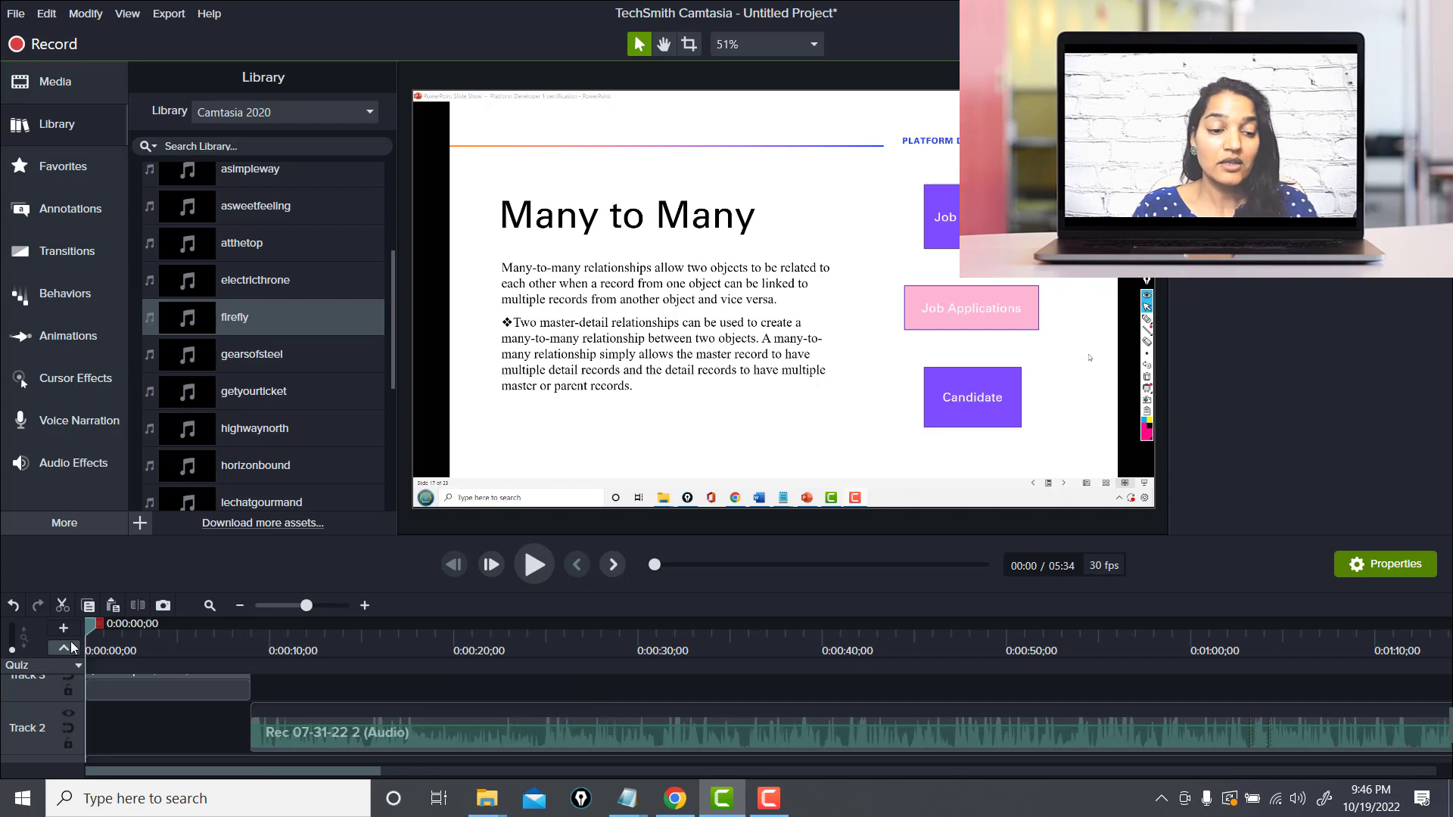
{"action": "mouse_move", "coordinate": [82, 620]}
{"action": "left_mouse_down"}
{"action": "mouse_move", "coordinate": [318, 635]}
{"action": "mouse_move", "coordinate": [68, 635]}
{"action": "left_mouse_up"}
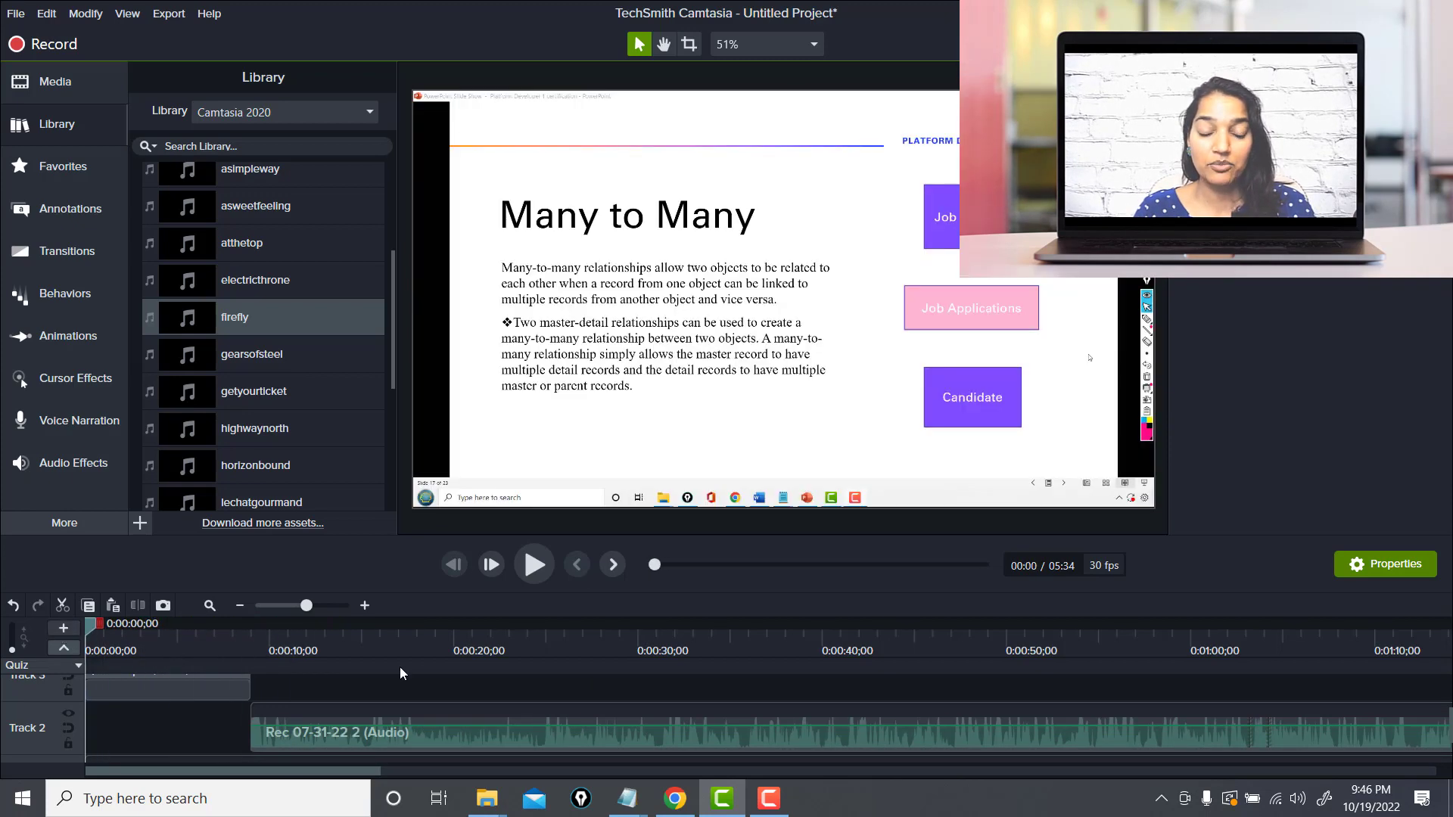
{"action": "left_click", "coordinate": [541, 565]}
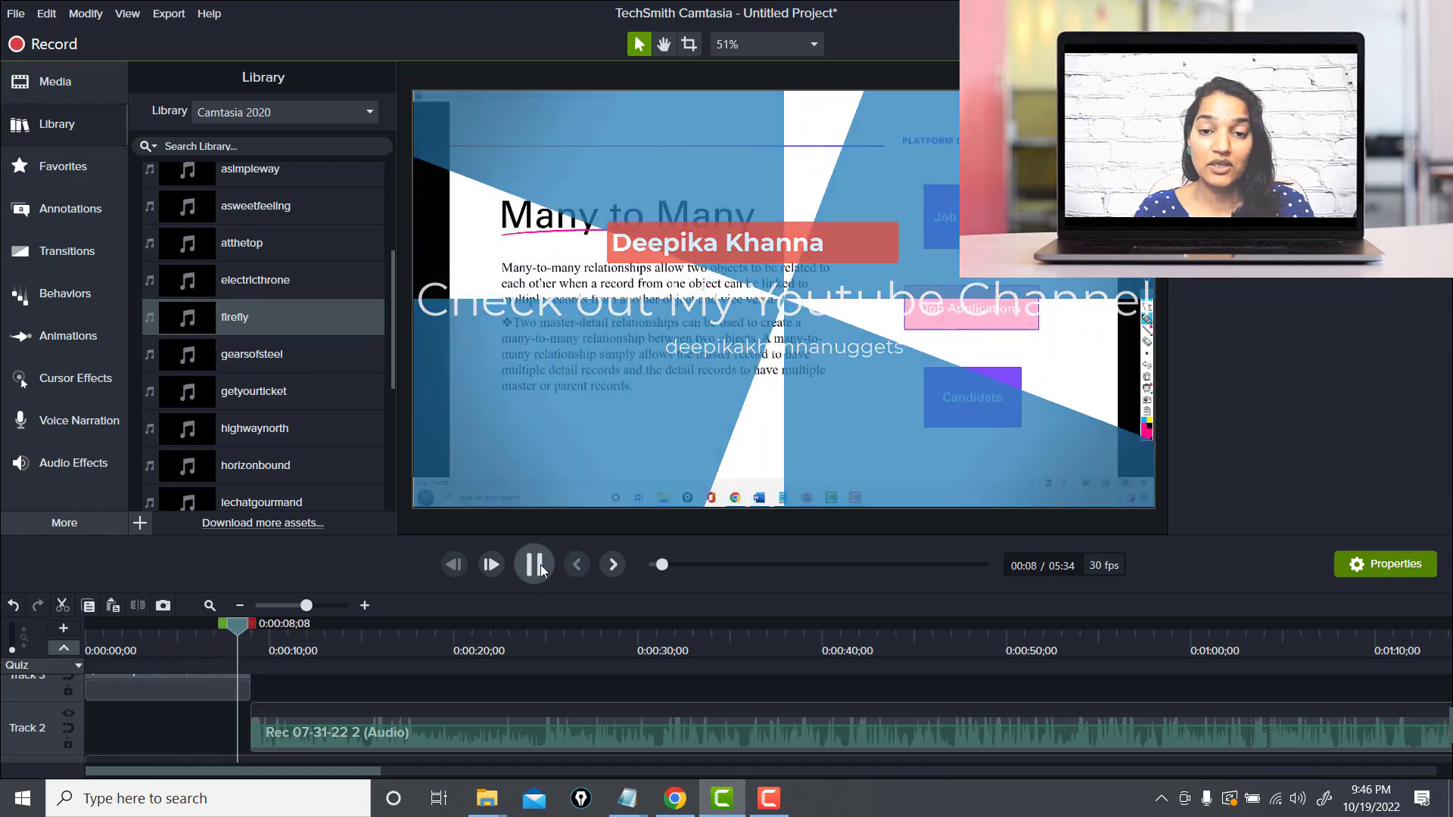
{"action": "left_click", "coordinate": [536, 564]}
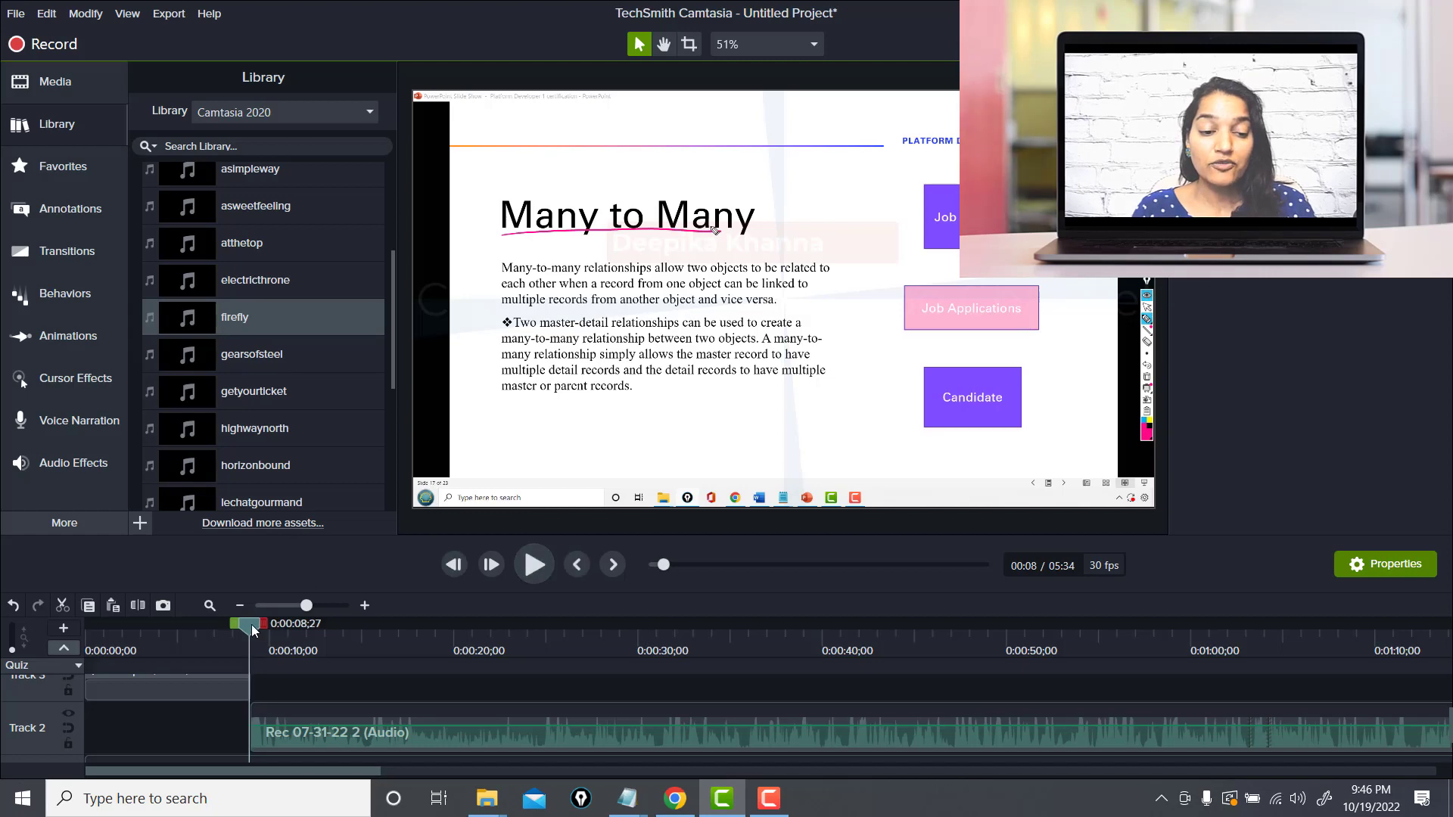
{"action": "left_click_drag", "start_coordinate": [252, 624], "coordinate": [76, 588]}
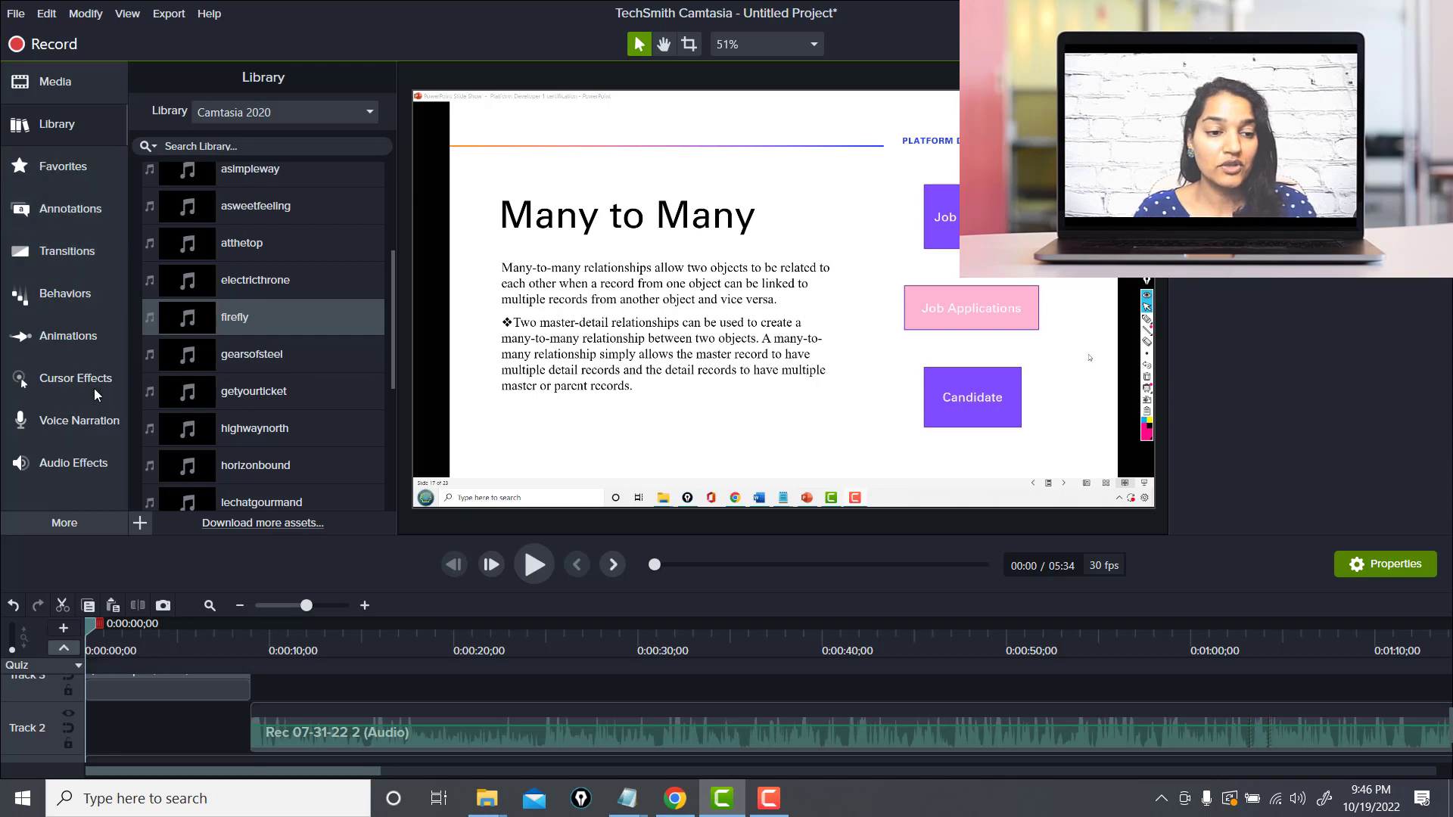
Apply the Fade Out audio effect to the firefly music clip and scrub through the intro to check it
{"action": "left_click", "coordinate": [74, 469]}
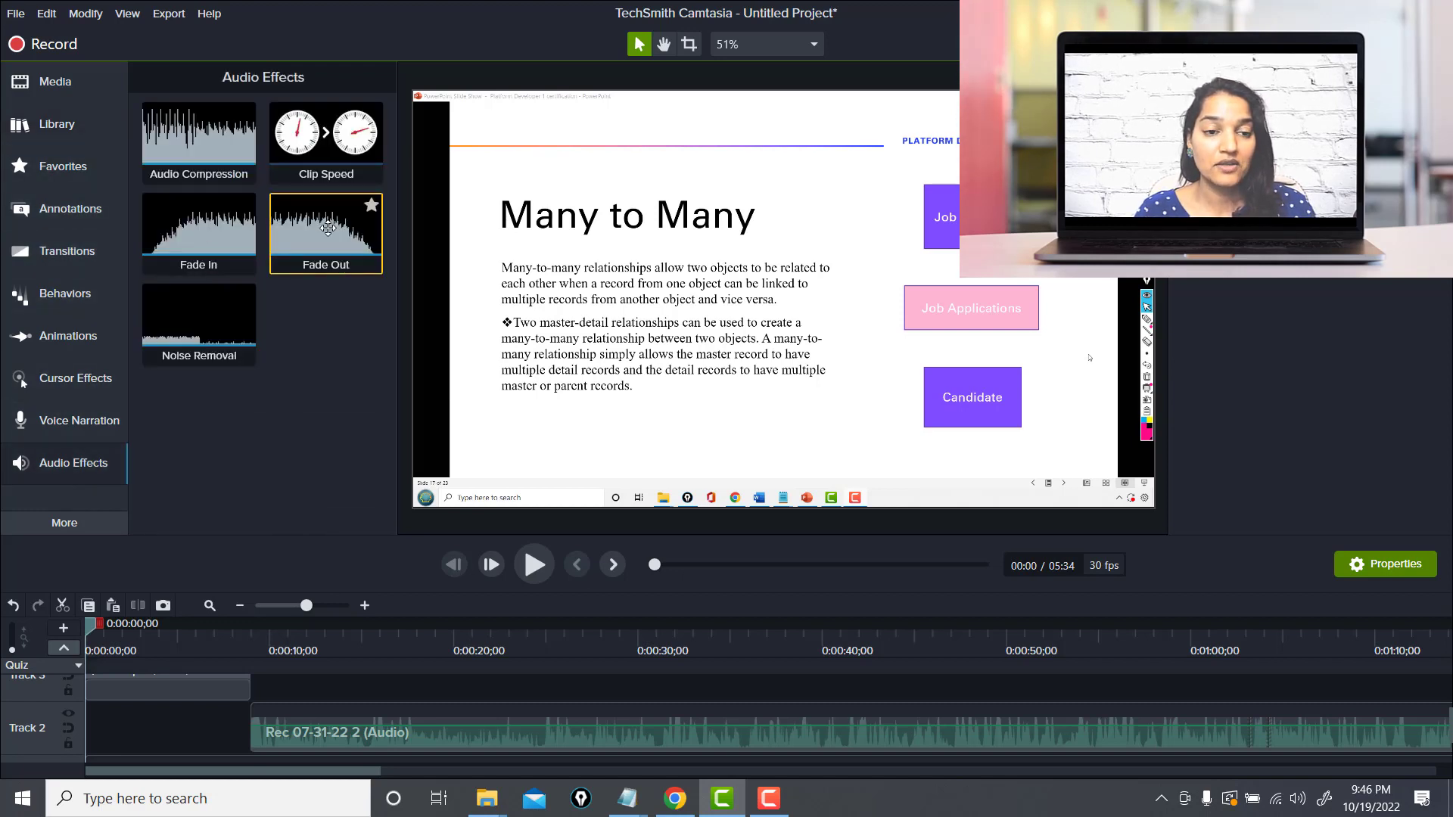
{"action": "left_click_drag", "start_coordinate": [328, 228], "coordinate": [189, 695]}
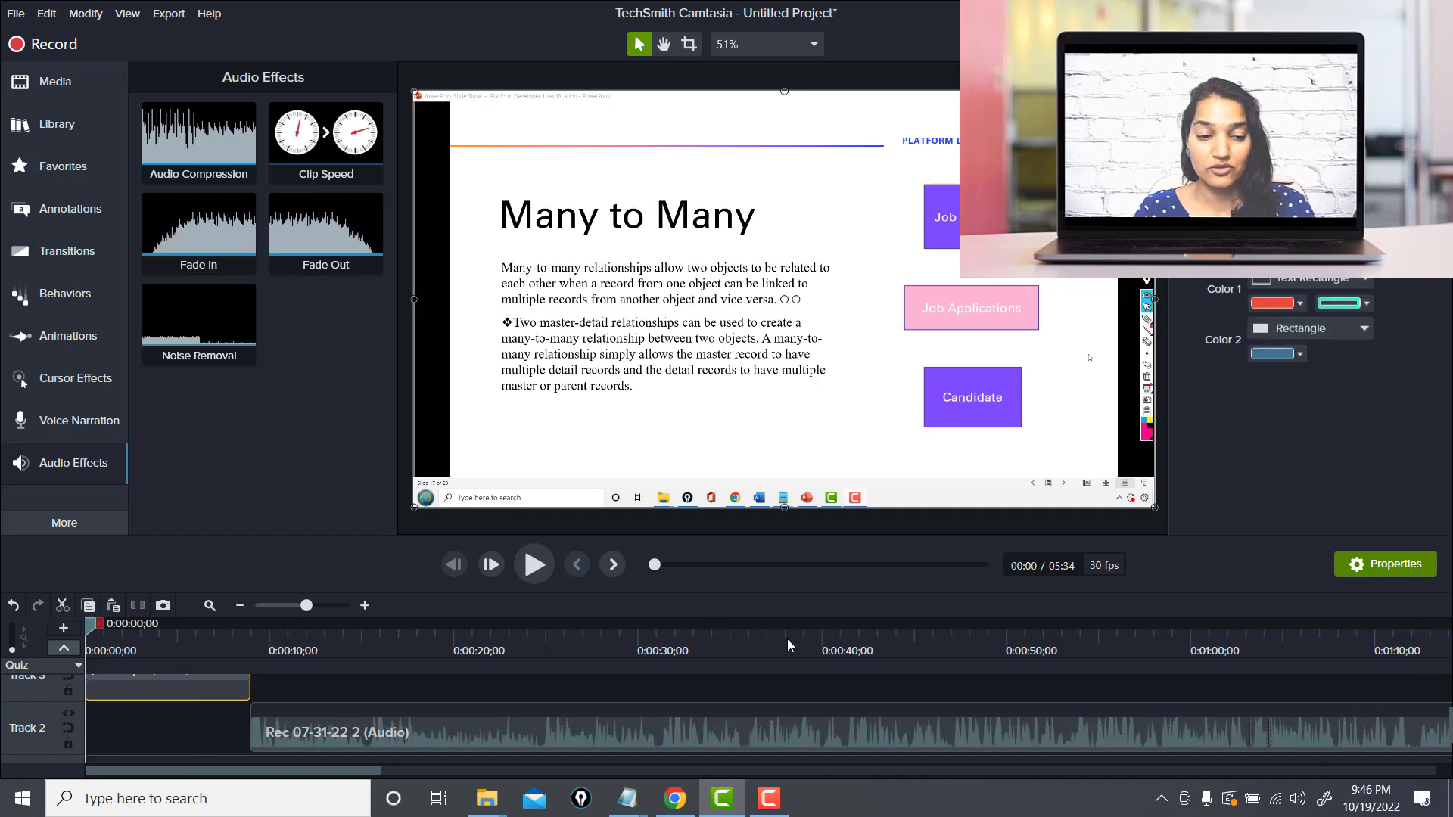
{"action": "right_click", "coordinate": [314, 229]}
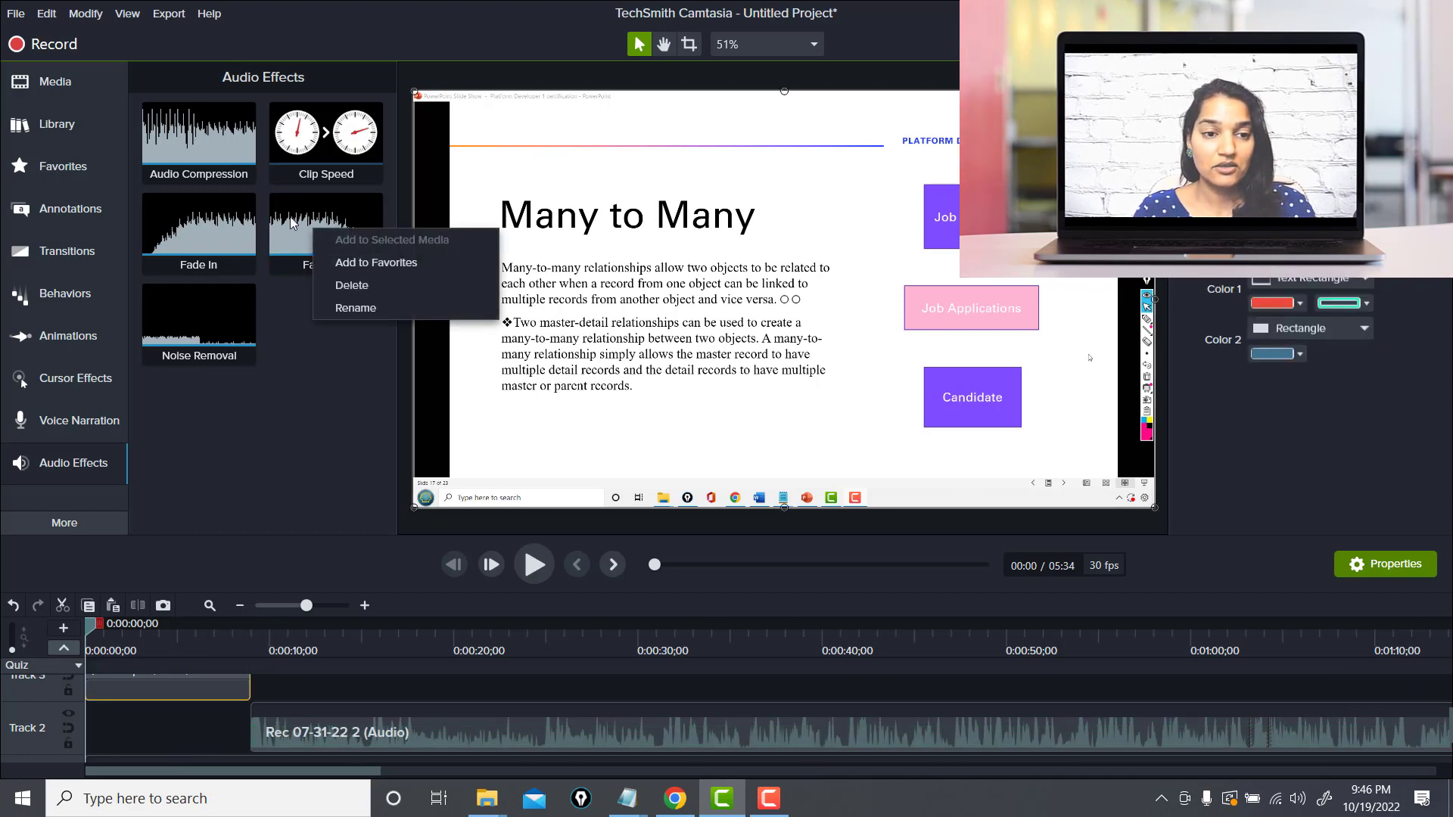
{"action": "left_click_drag", "start_coordinate": [291, 223], "coordinate": [156, 681]}
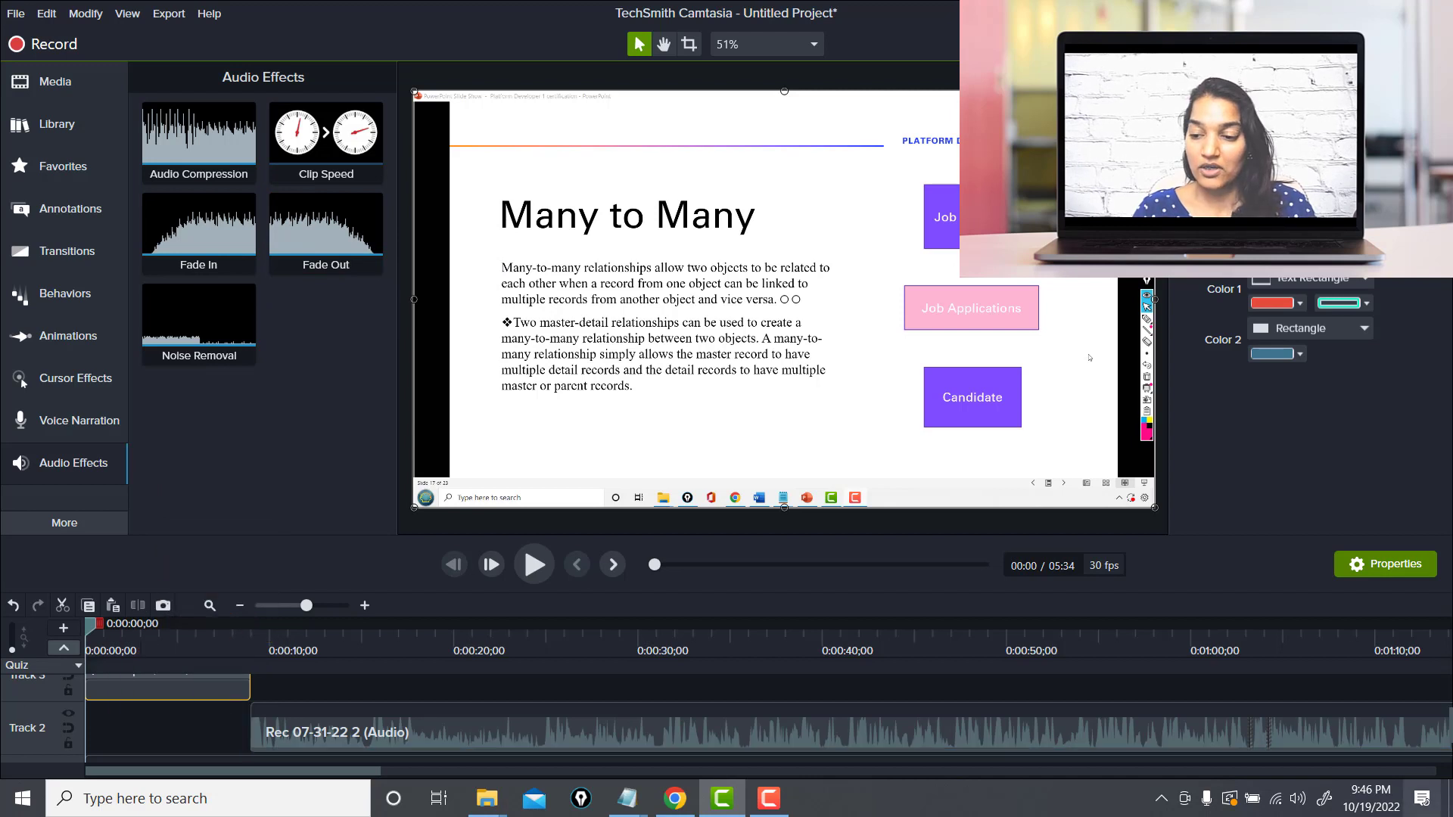
{"action": "scroll", "coordinate": [680, 692], "scroll_direction": "up", "scroll_amount": 3}
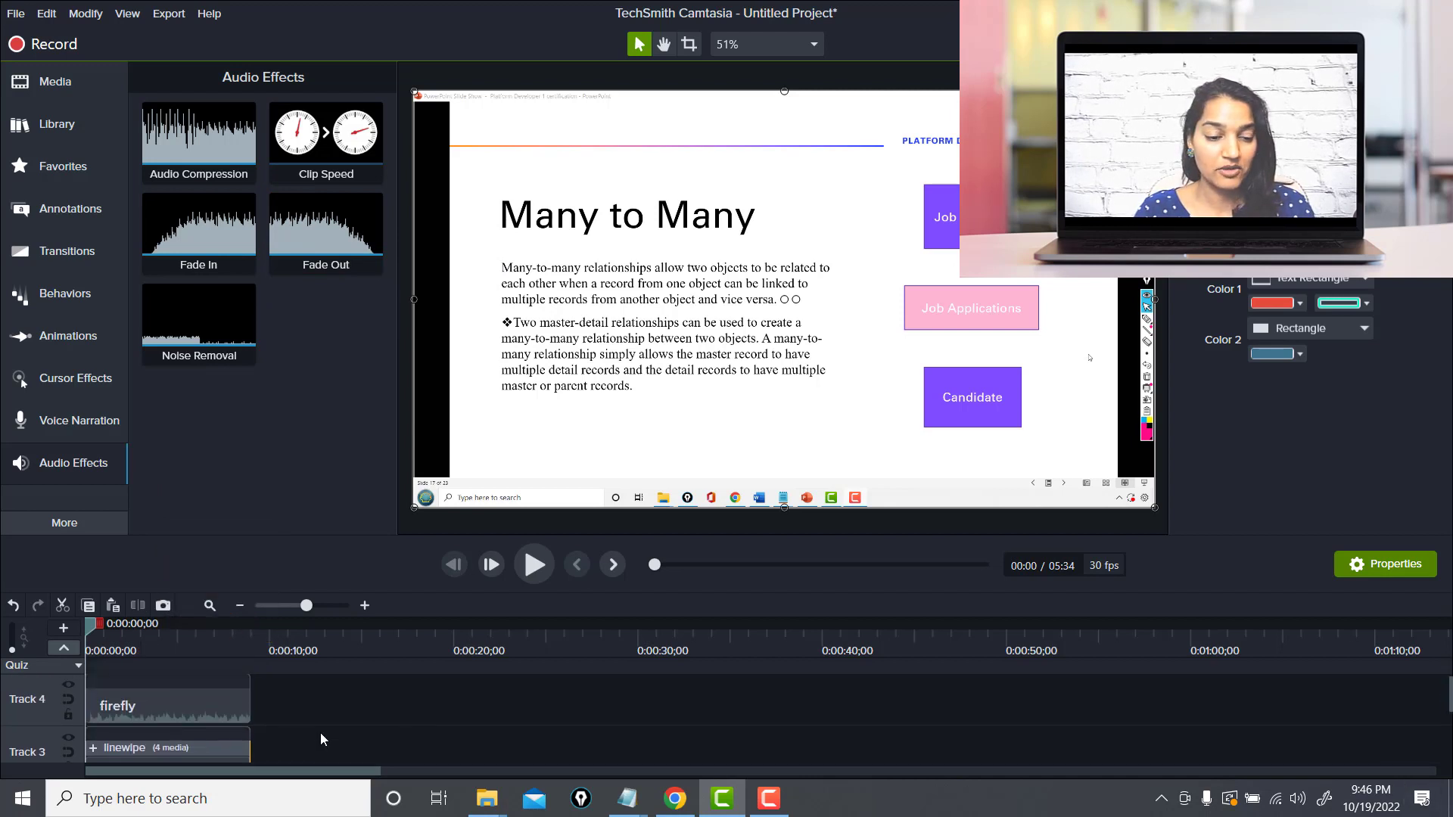
{"action": "left_click", "coordinate": [232, 710]}
{"action": "left_click_drag", "start_coordinate": [333, 223], "coordinate": [196, 711]}
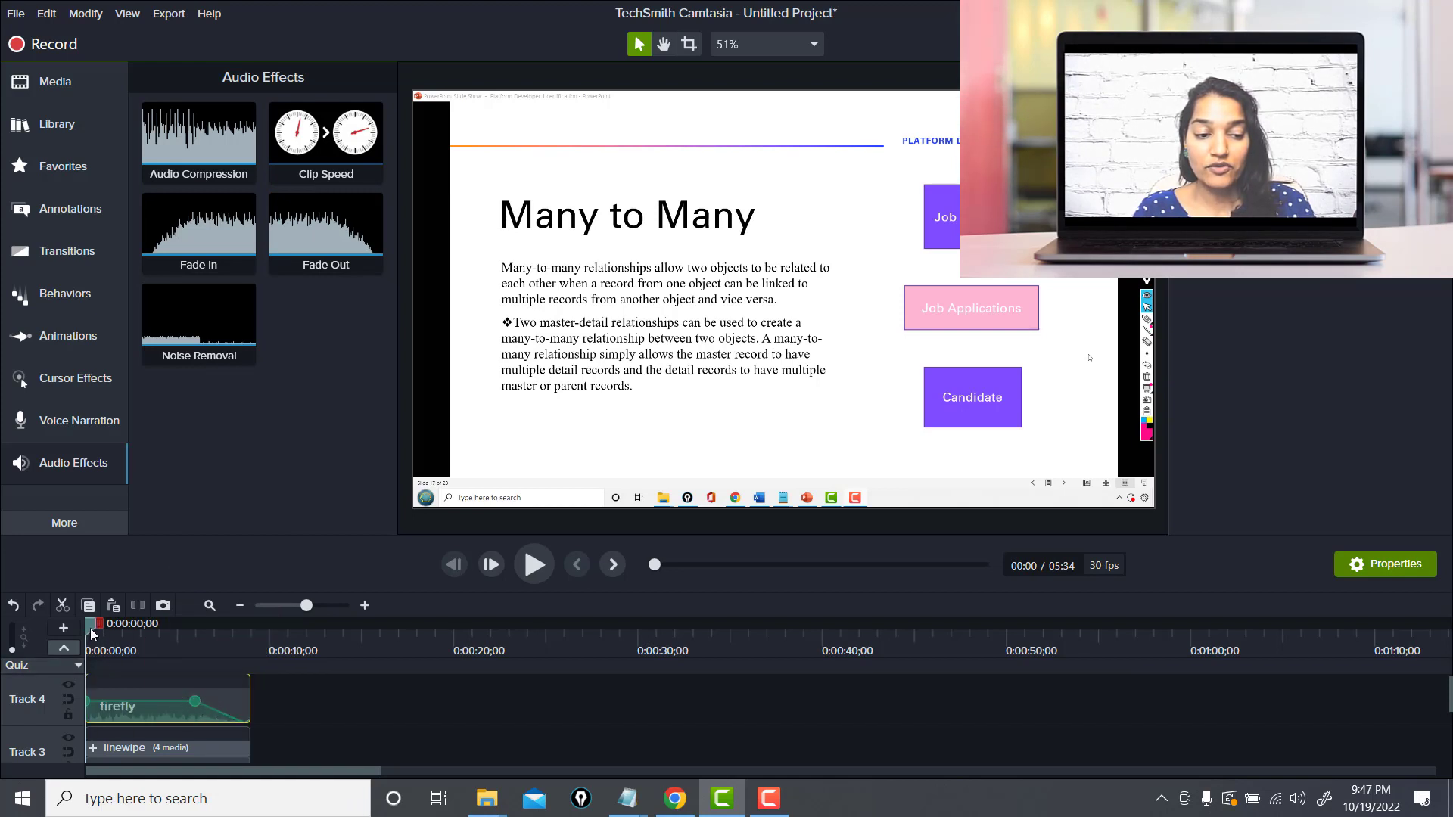
{"action": "left_click_drag", "start_coordinate": [89, 628], "coordinate": [186, 654]}
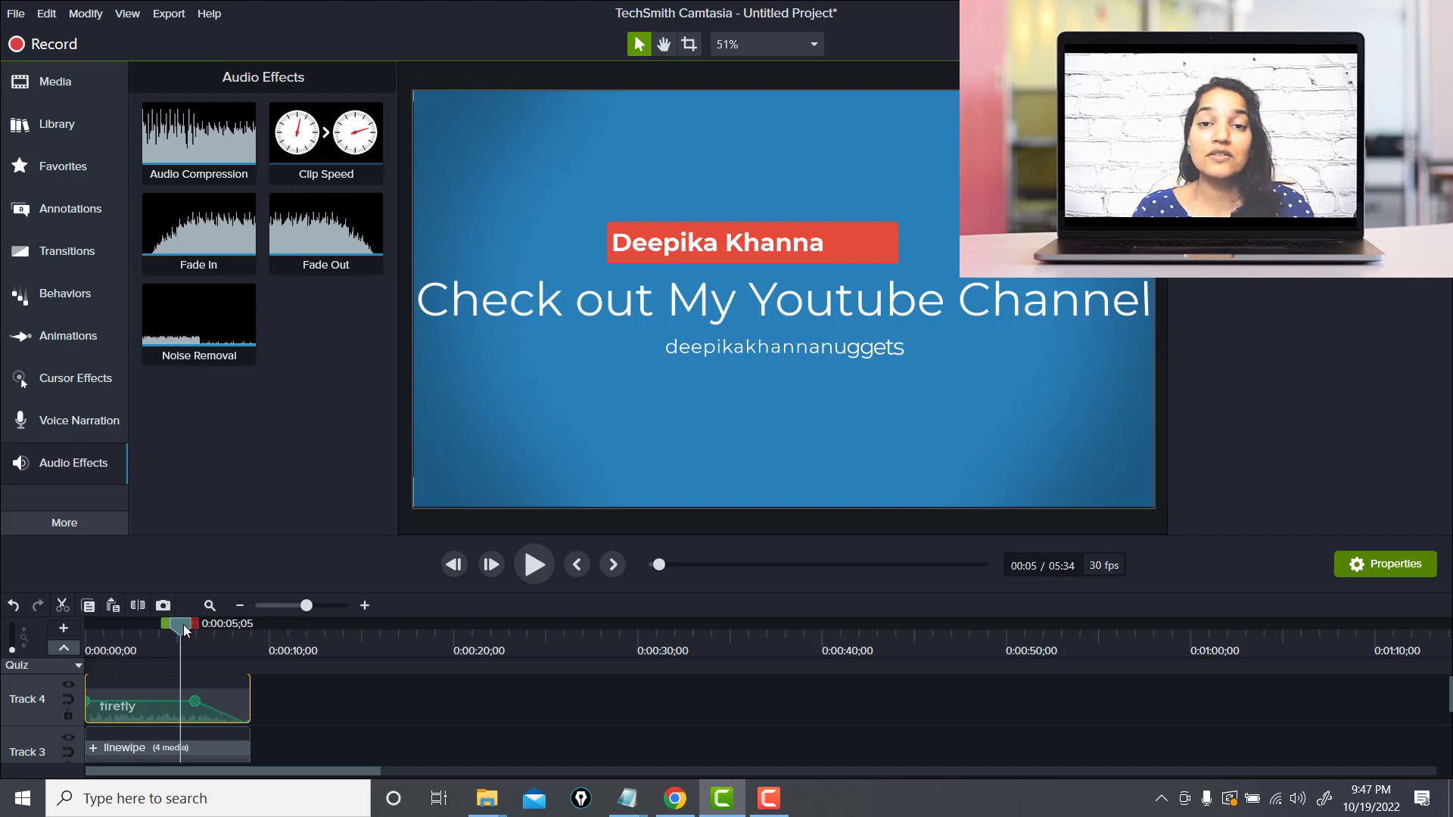
{"action": "left_click_drag", "start_coordinate": [174, 628], "coordinate": [265, 678]}
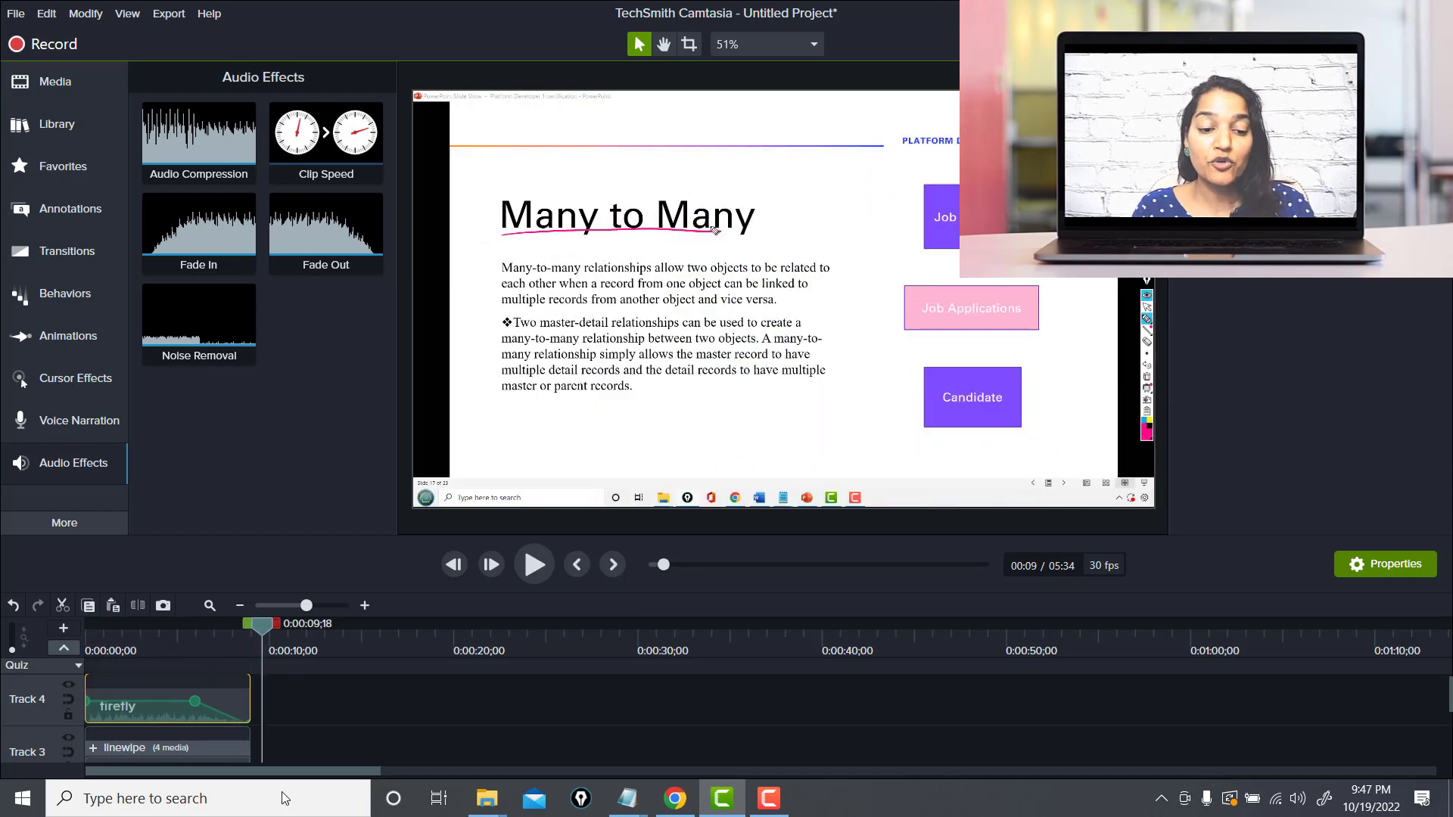
Add the Simple Bright Outro 3 from the library's Outros folder to the timeline at the end of the video
{"action": "left_click", "coordinate": [65, 138]}
{"action": "left_click_drag", "start_coordinate": [392, 320], "coordinate": [424, 163]}
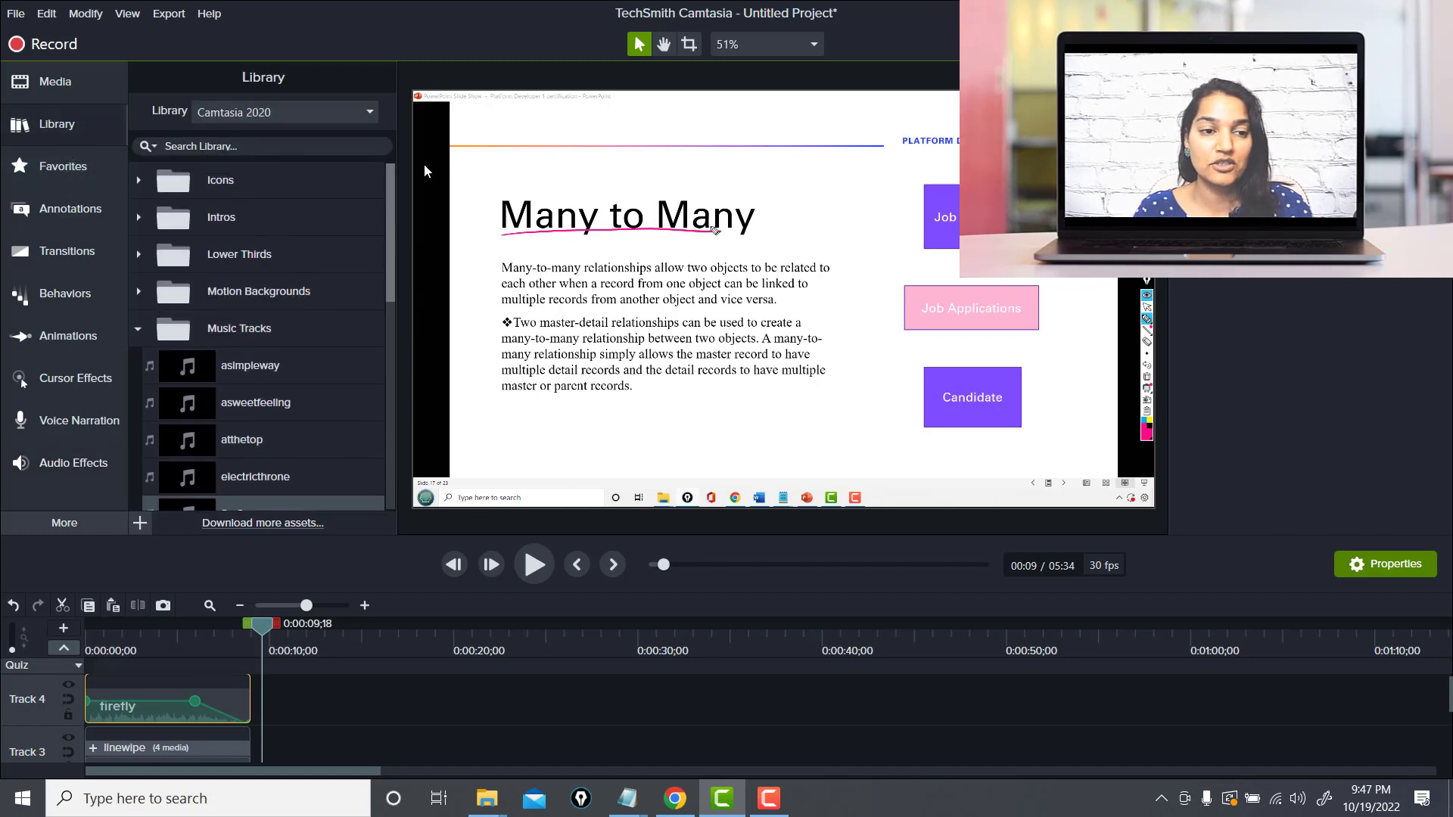
{"action": "left_click", "coordinate": [143, 330]}
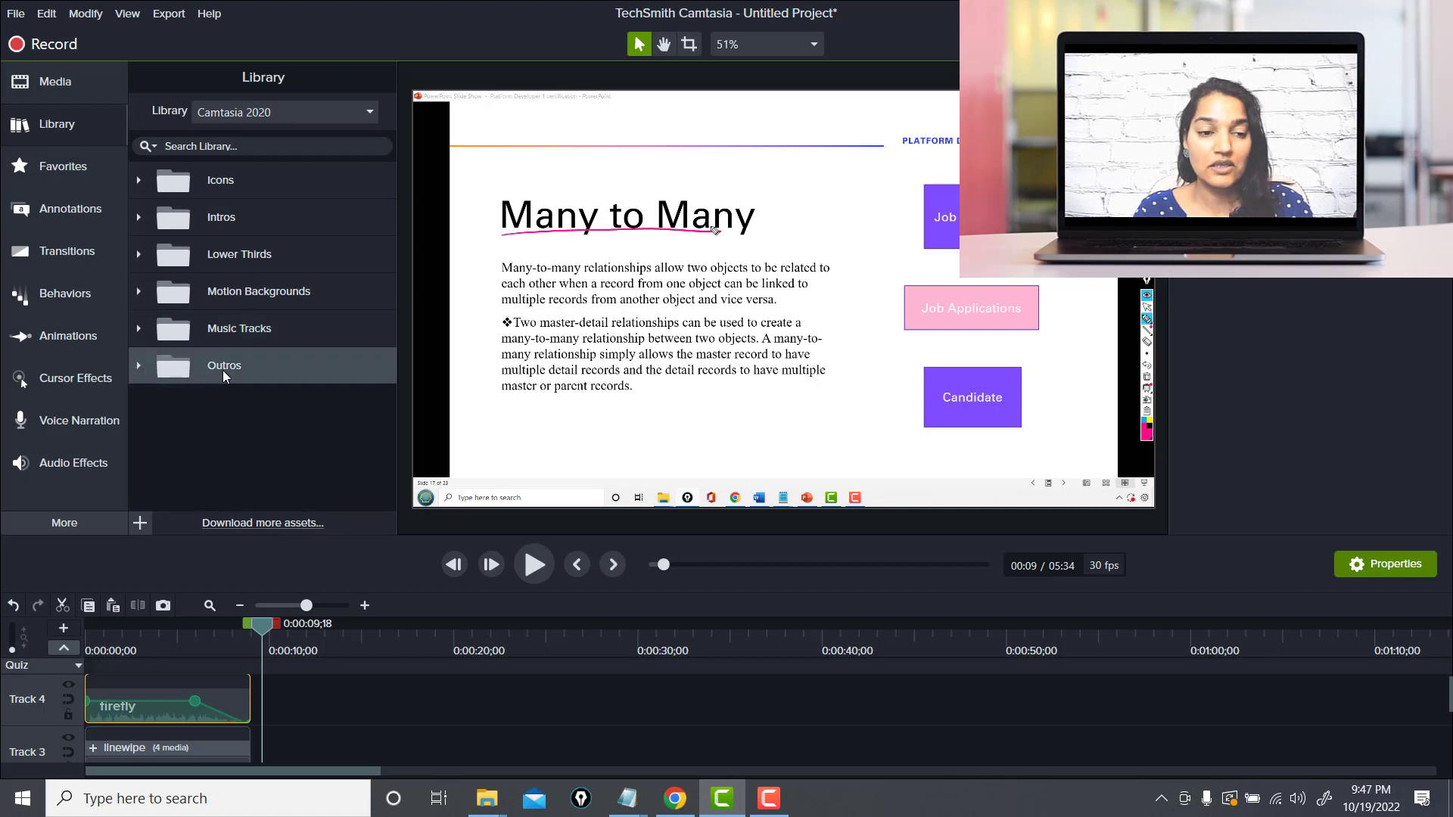
{"action": "left_click_drag", "start_coordinate": [265, 622], "coordinate": [510, 645]}
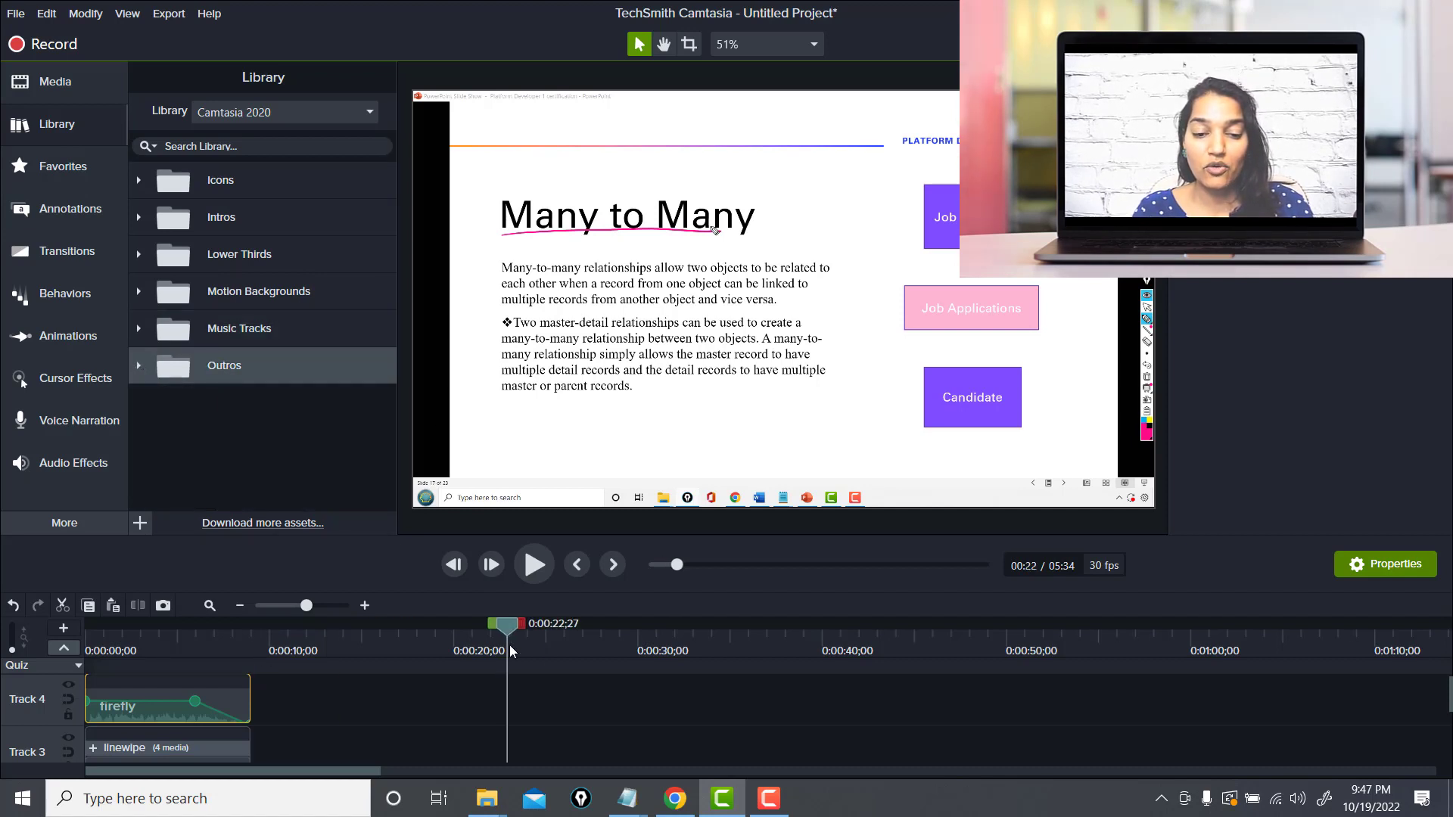
{"action": "left_click", "coordinate": [281, 607]}
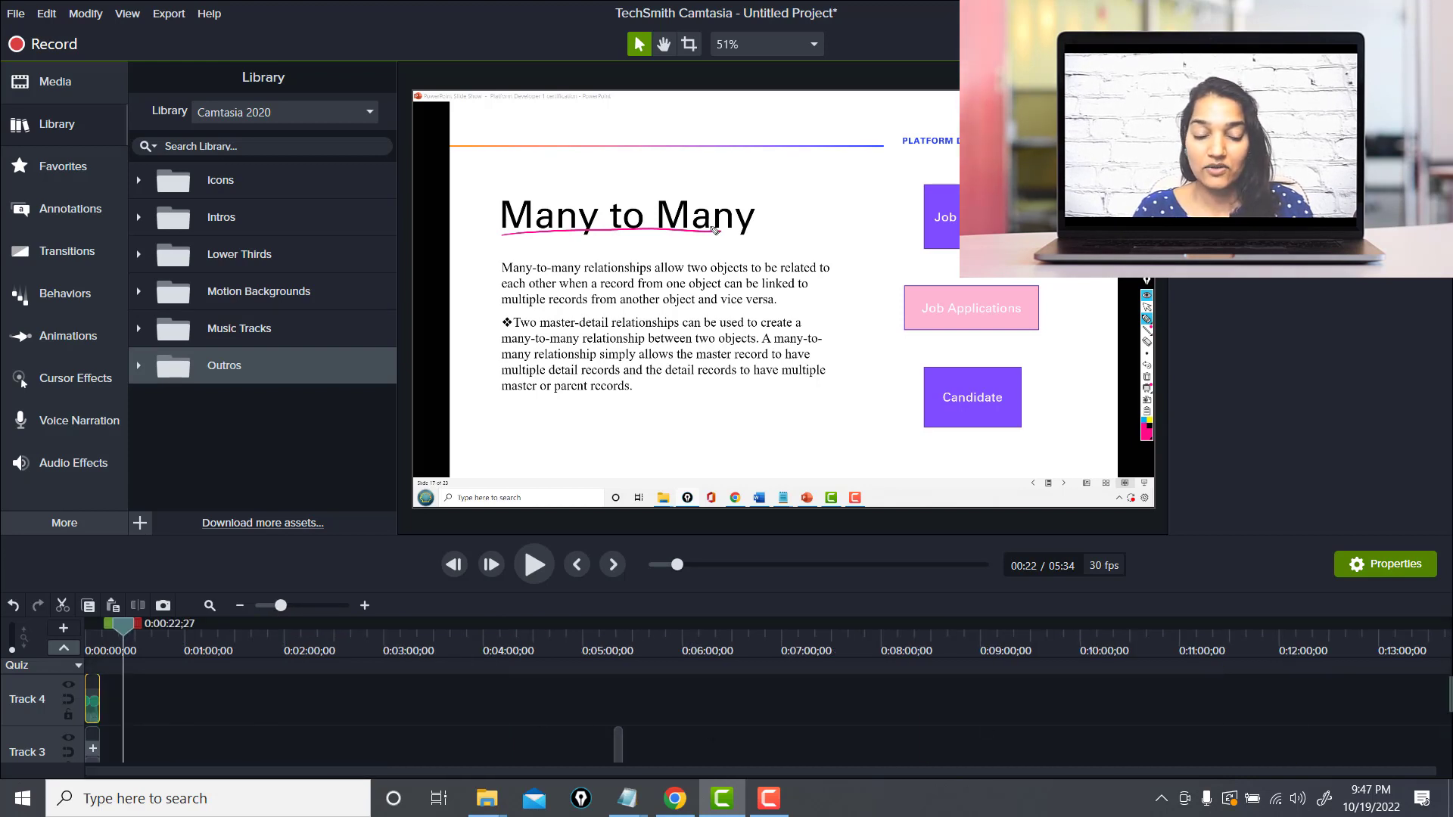
{"action": "left_click_drag", "start_coordinate": [1447, 701], "coordinate": [1447, 731]}
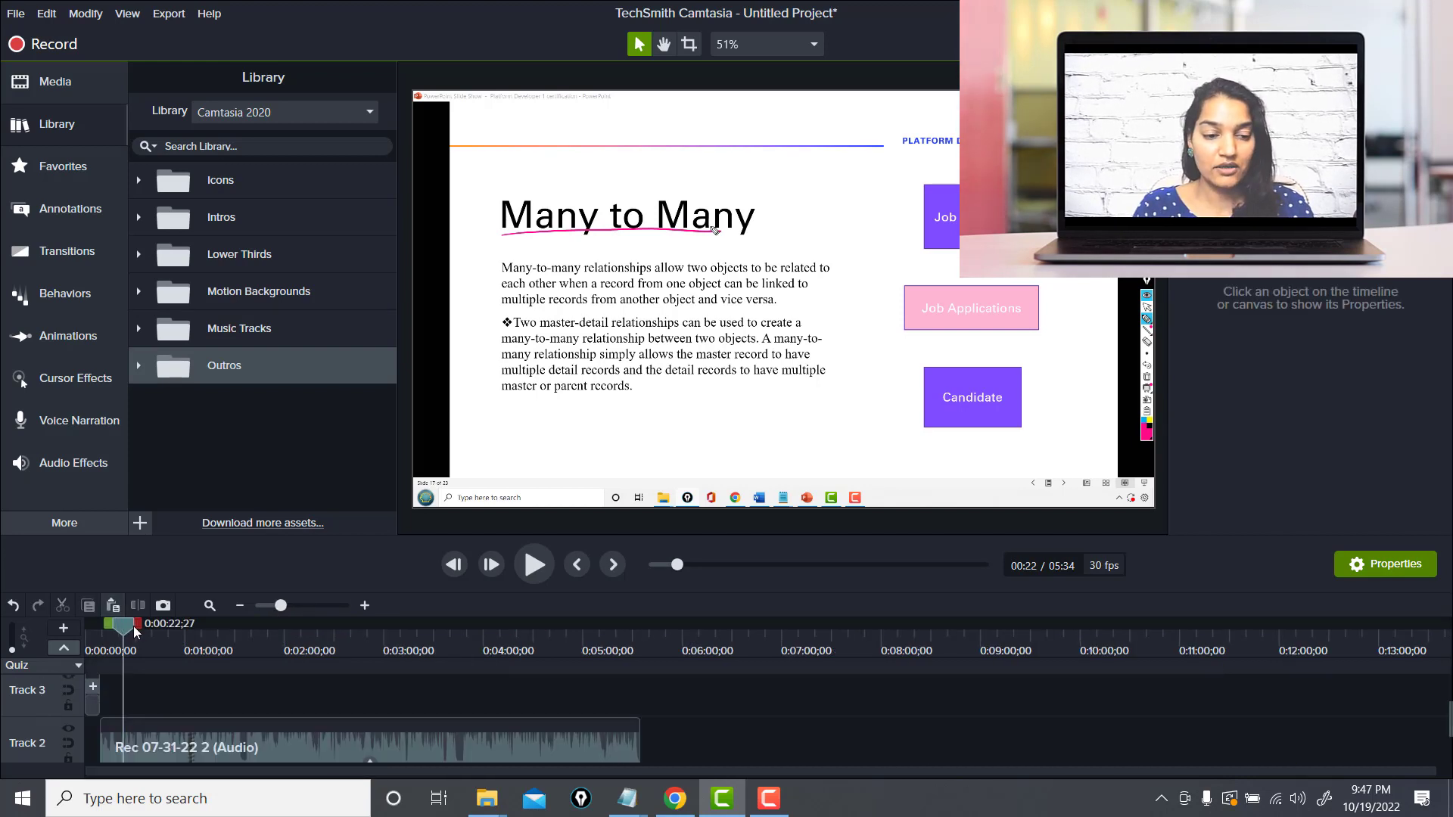
{"action": "left_click_drag", "start_coordinate": [133, 625], "coordinate": [633, 695]}
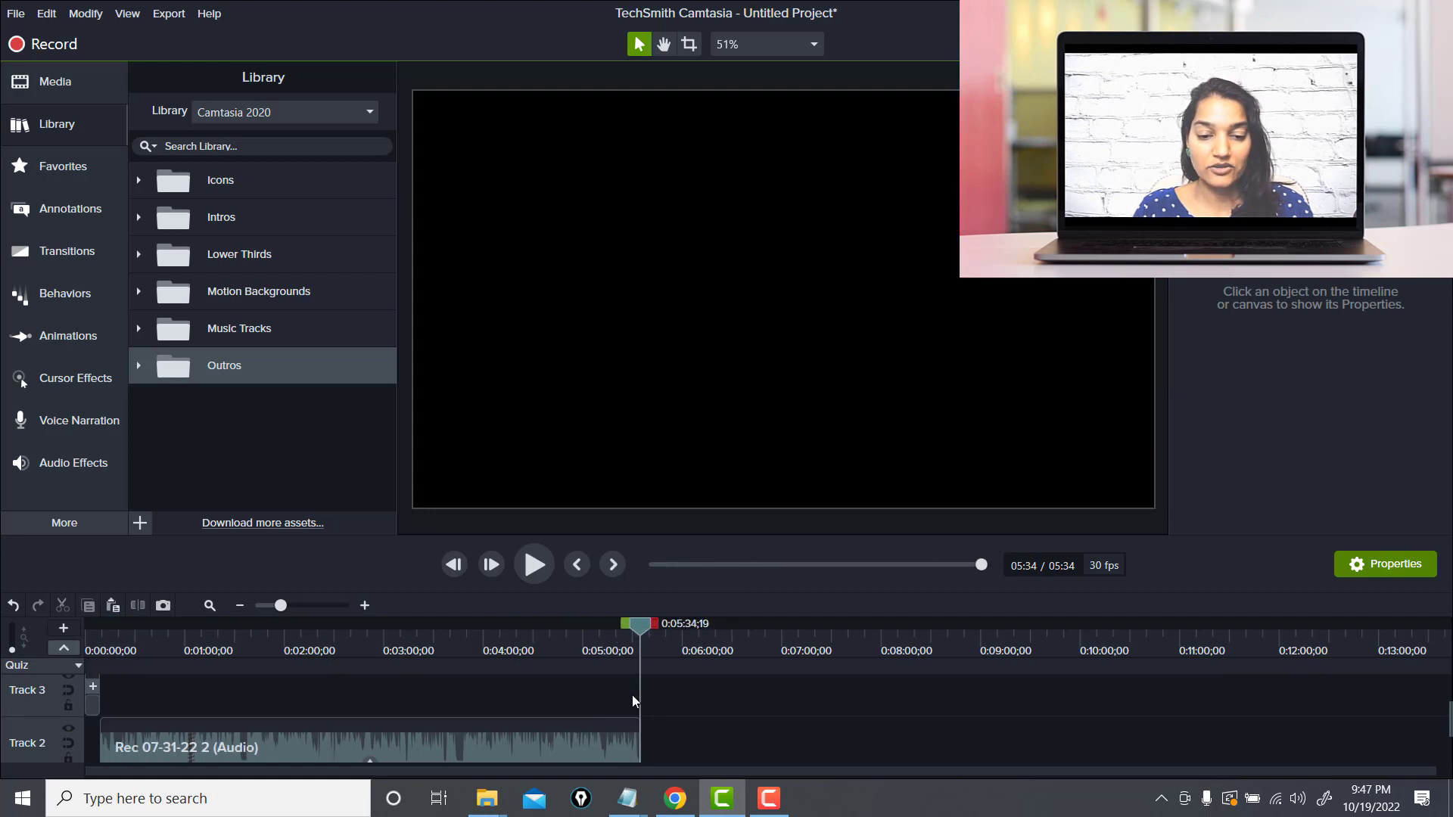
{"action": "left_click", "coordinate": [138, 366]}
{"action": "left_click_drag", "start_coordinate": [186, 402], "coordinate": [747, 726]}
{"action": "left_click_drag", "start_coordinate": [648, 738], "coordinate": [644, 739]}
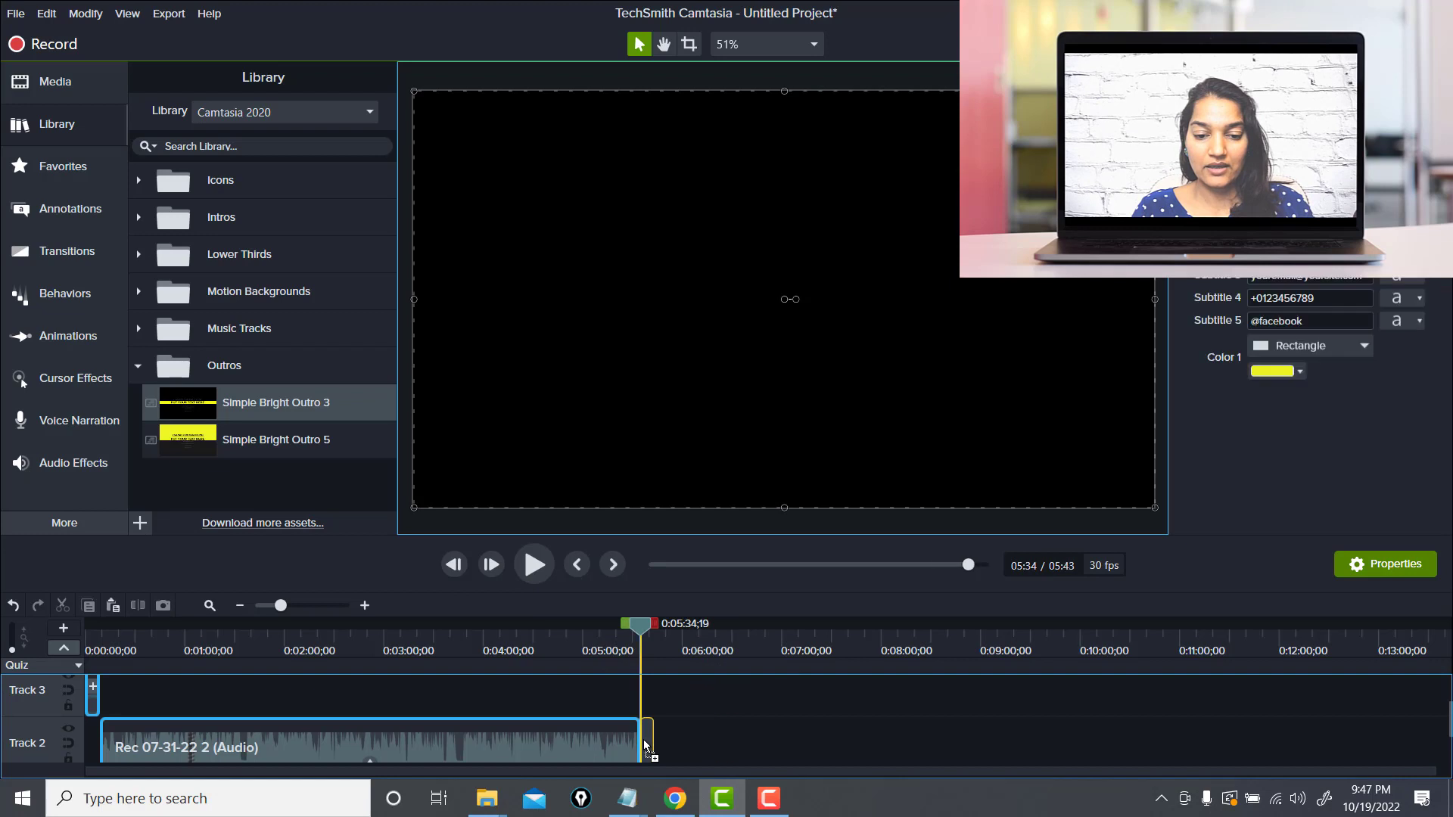
{"action": "mouse_move", "coordinate": [639, 633]}
{"action": "left_mouse_down"}
{"action": "mouse_move", "coordinate": [619, 624]}
{"action": "mouse_move", "coordinate": [646, 638]}
{"action": "left_mouse_up"}
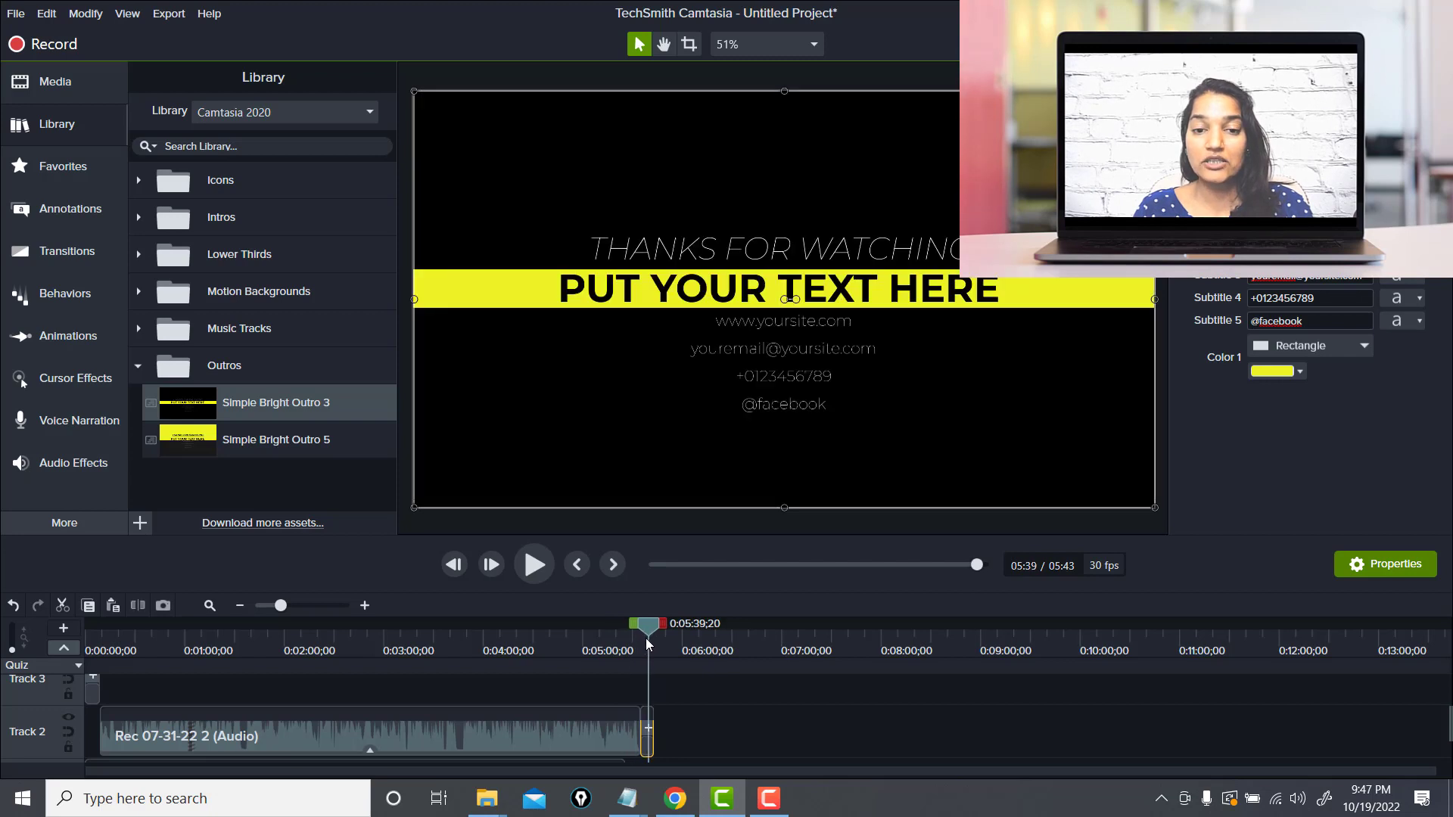
Change the outro's highlighted heading text to Checkout My Channel
{"action": "left_click", "coordinate": [748, 290]}
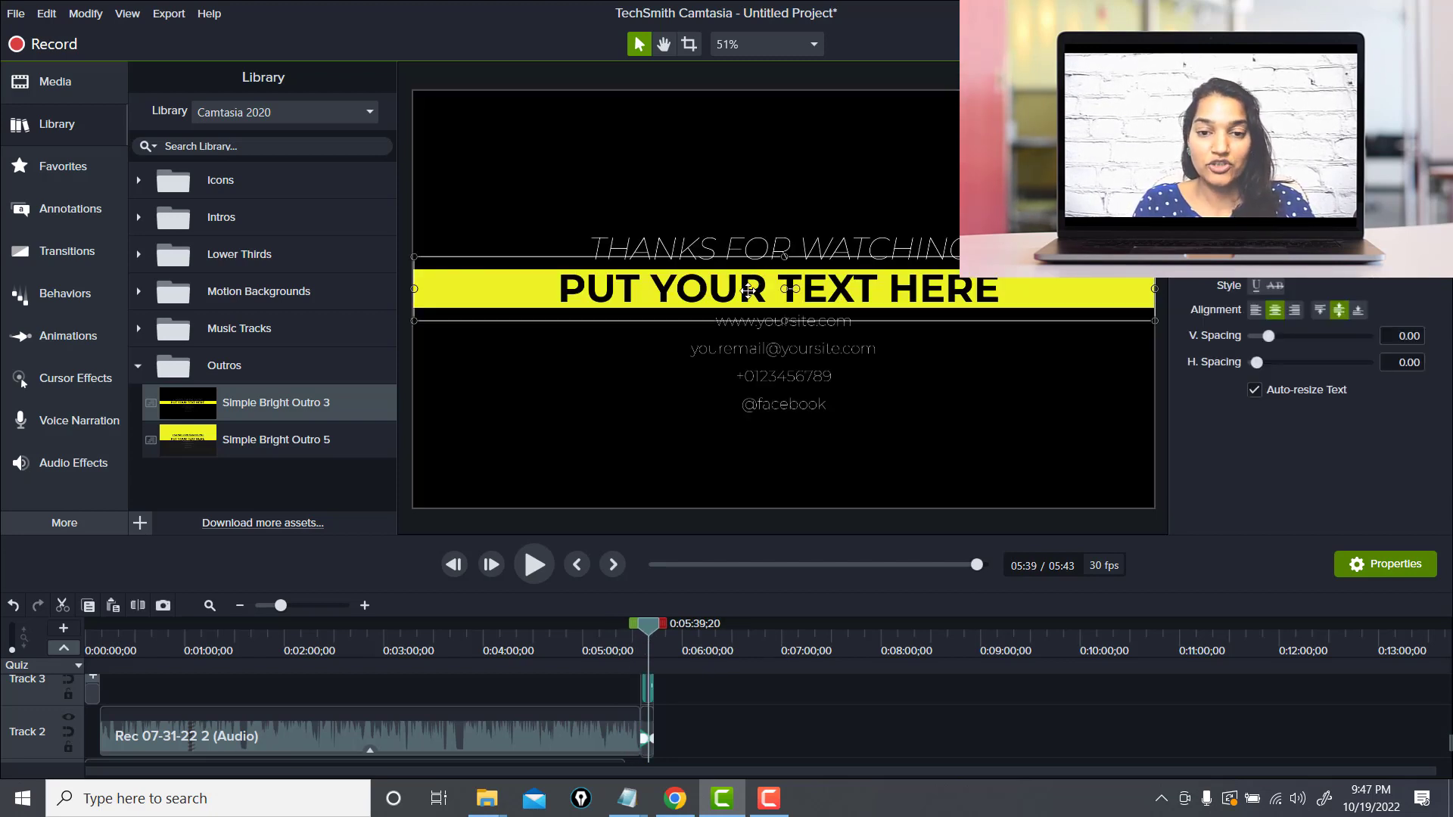
{"action": "double_click", "coordinate": [748, 290]}
{"action": "type", "text": "C"}
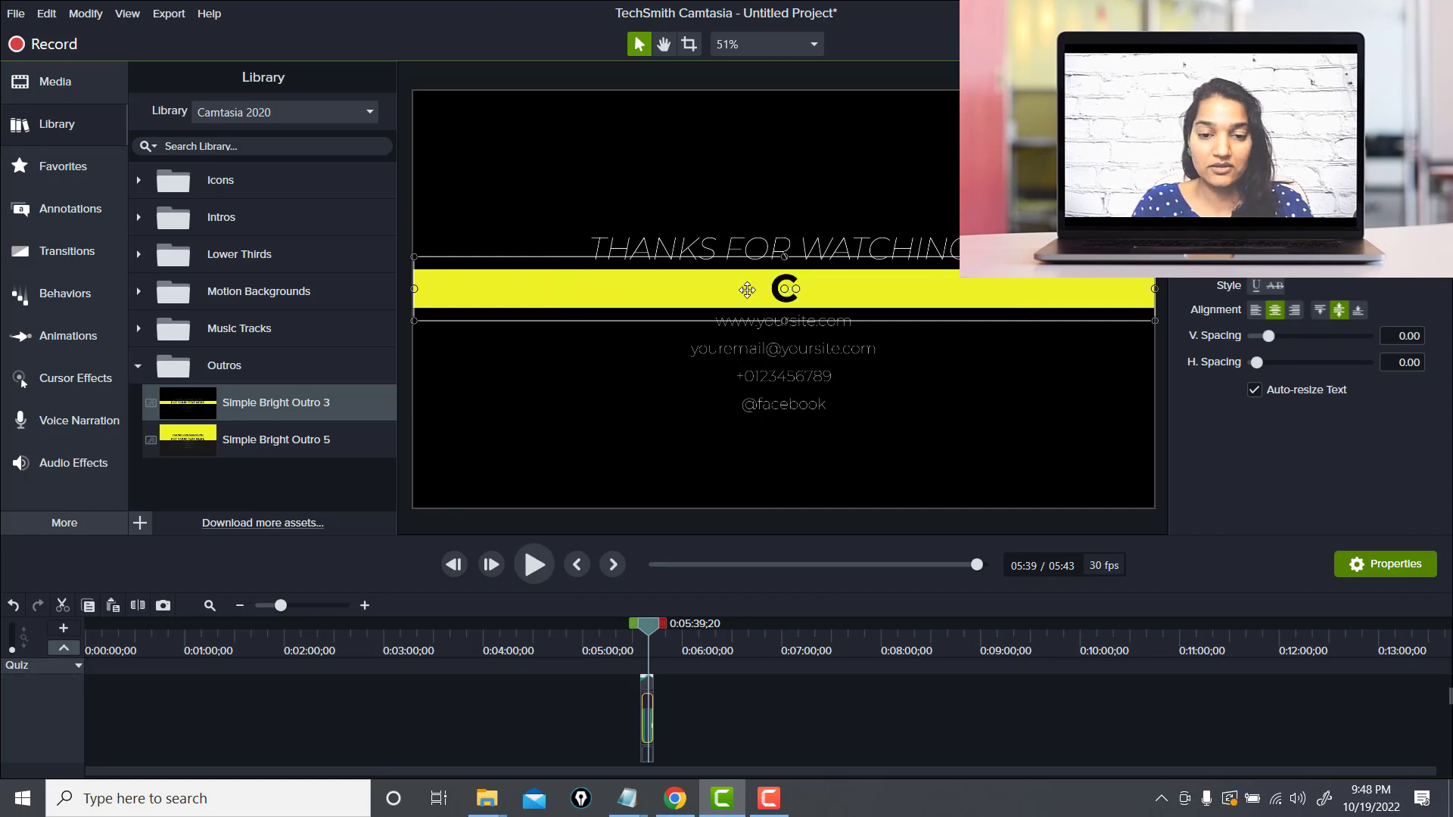
{"action": "type", "text": "heckout M"}
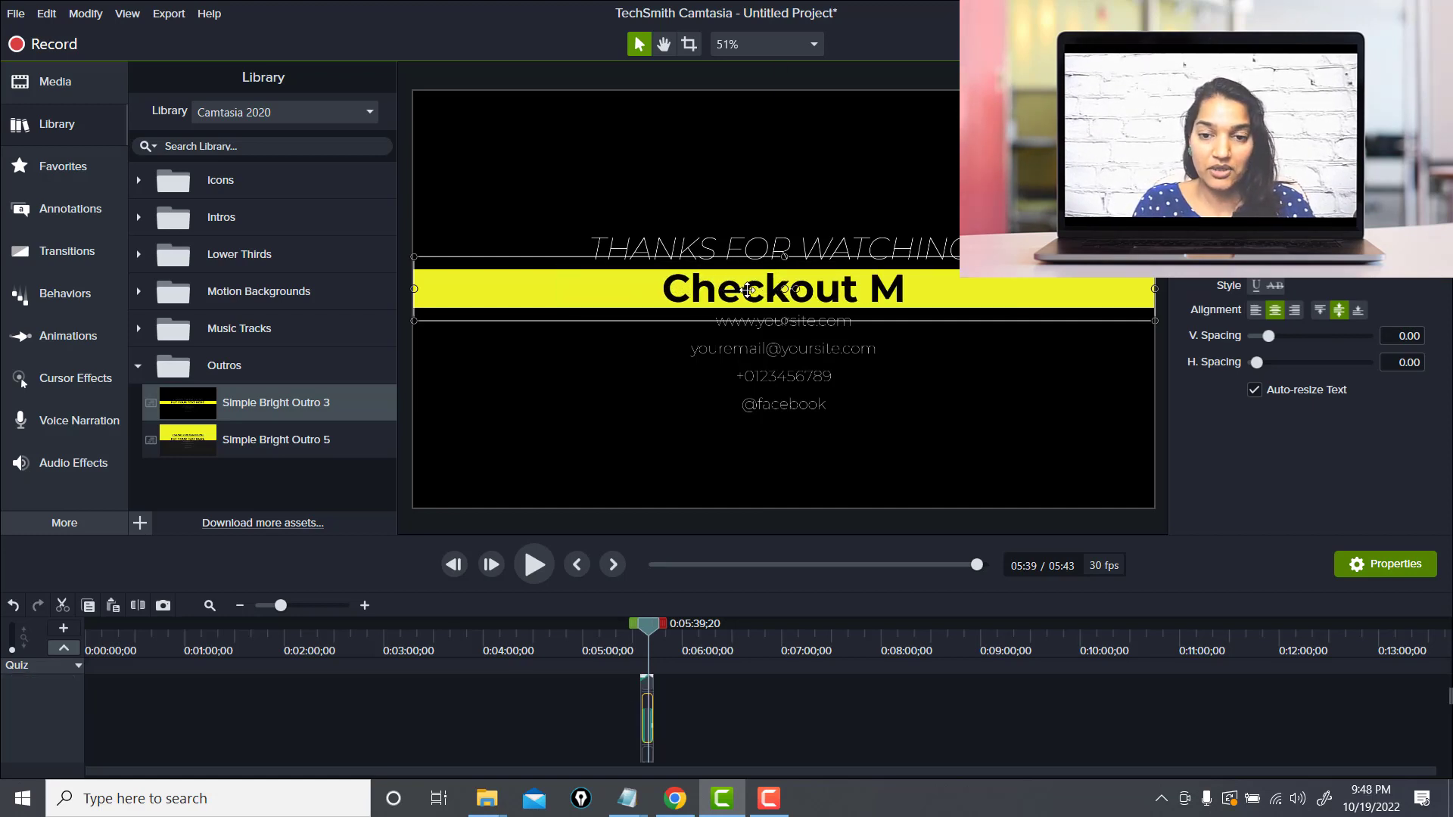
{"action": "type", "text": "y Channel"}
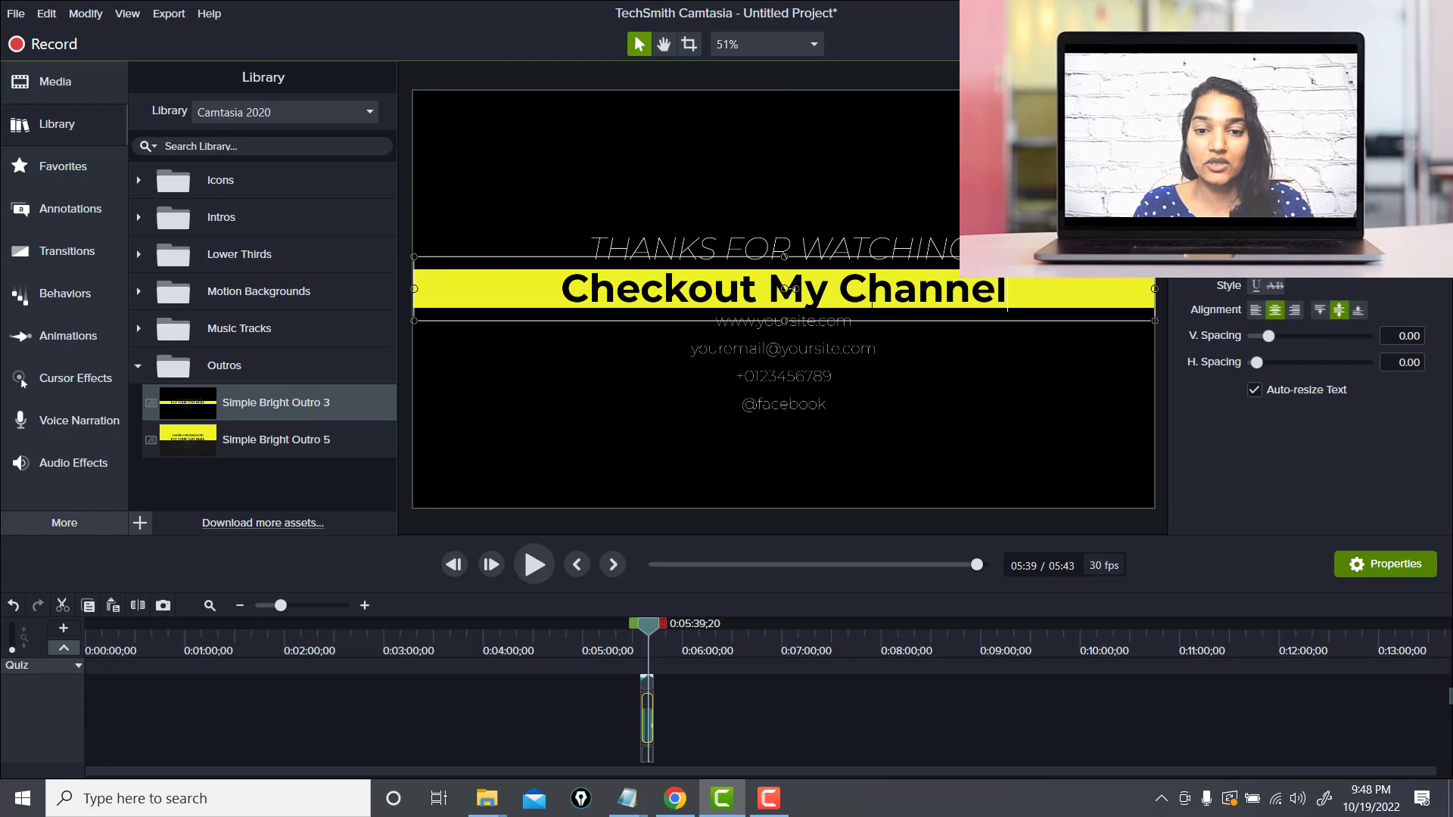
Replace the outro's first two subtitle lines with the presenter's name and contact e-mail address
{"action": "double_click", "coordinate": [810, 321]}
{"action": "type", "text": "D"}
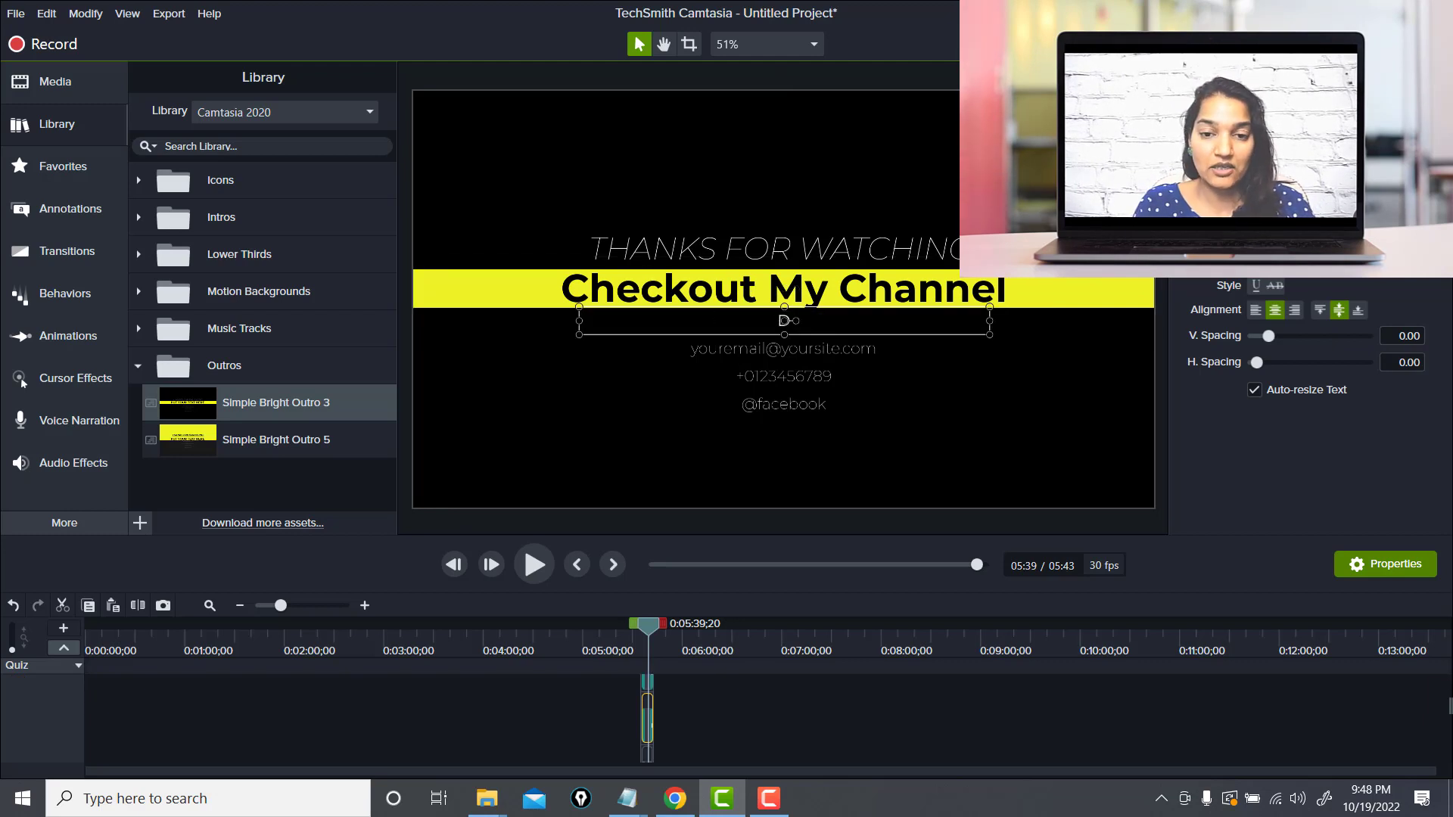
{"action": "type", "text": "eepikaKhanna"}
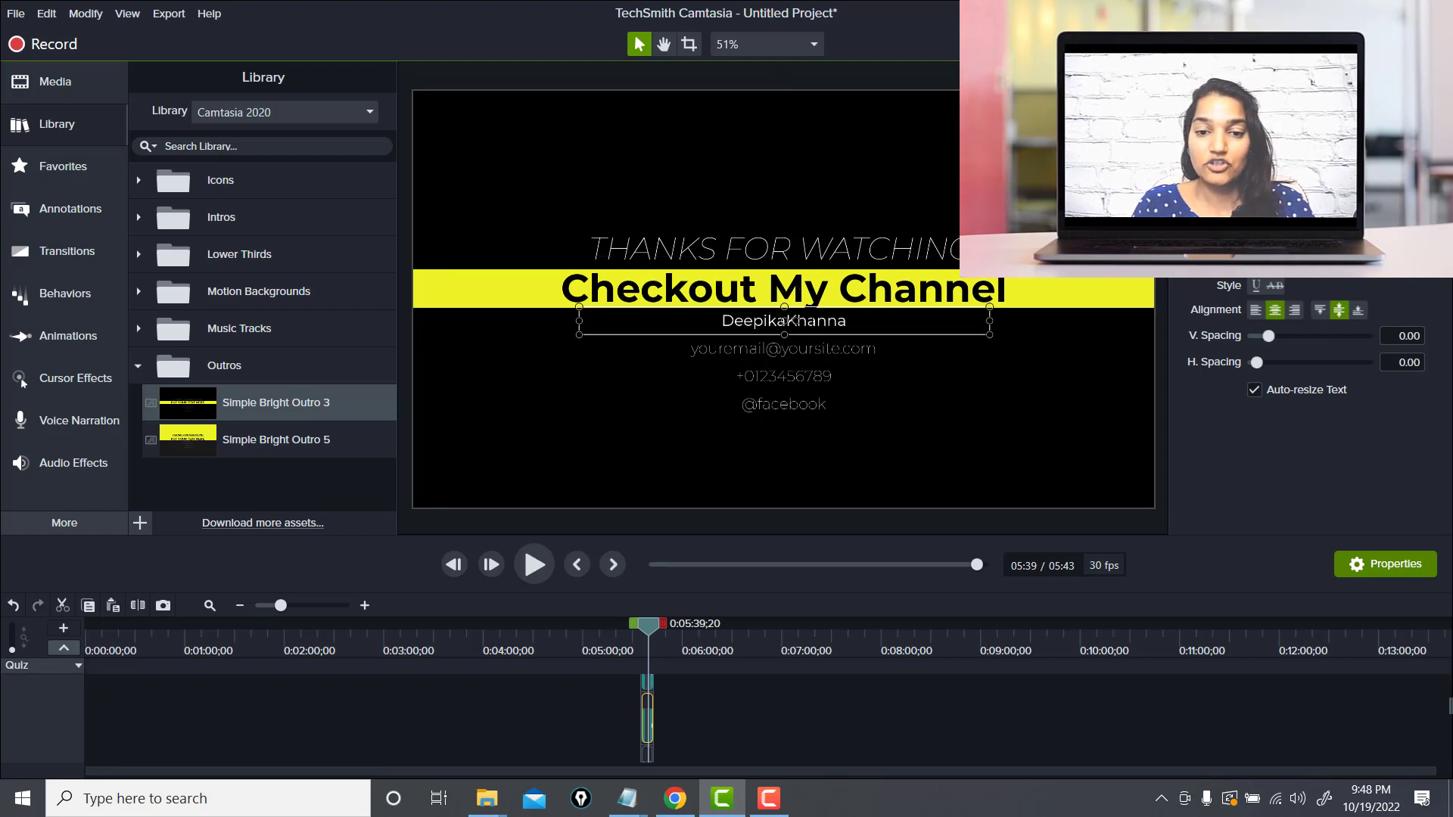
{"action": "left_click", "coordinate": [801, 352]}
{"action": "double_click", "coordinate": [801, 351]}
{"action": "key", "text": "BackSpace"}
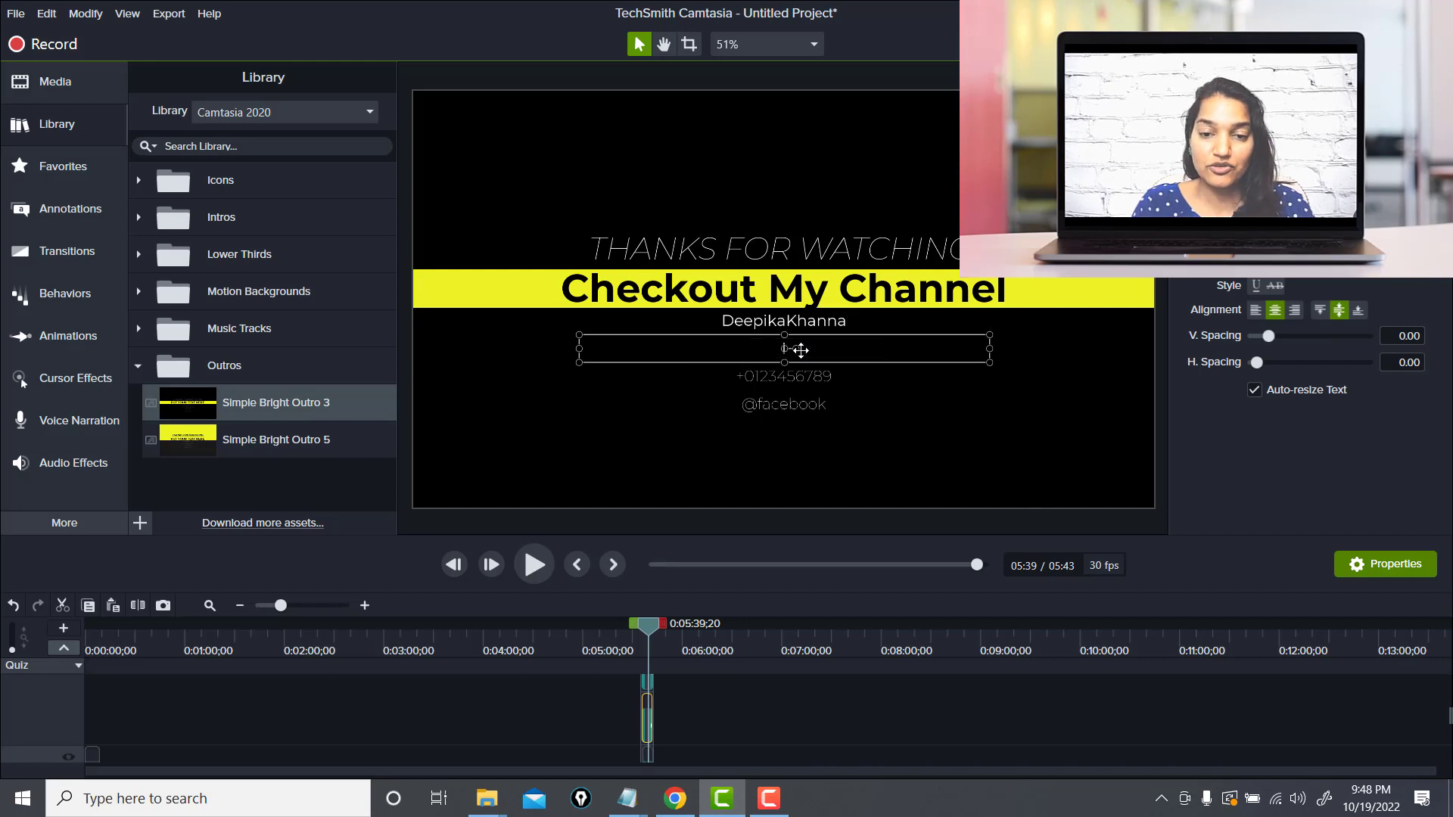
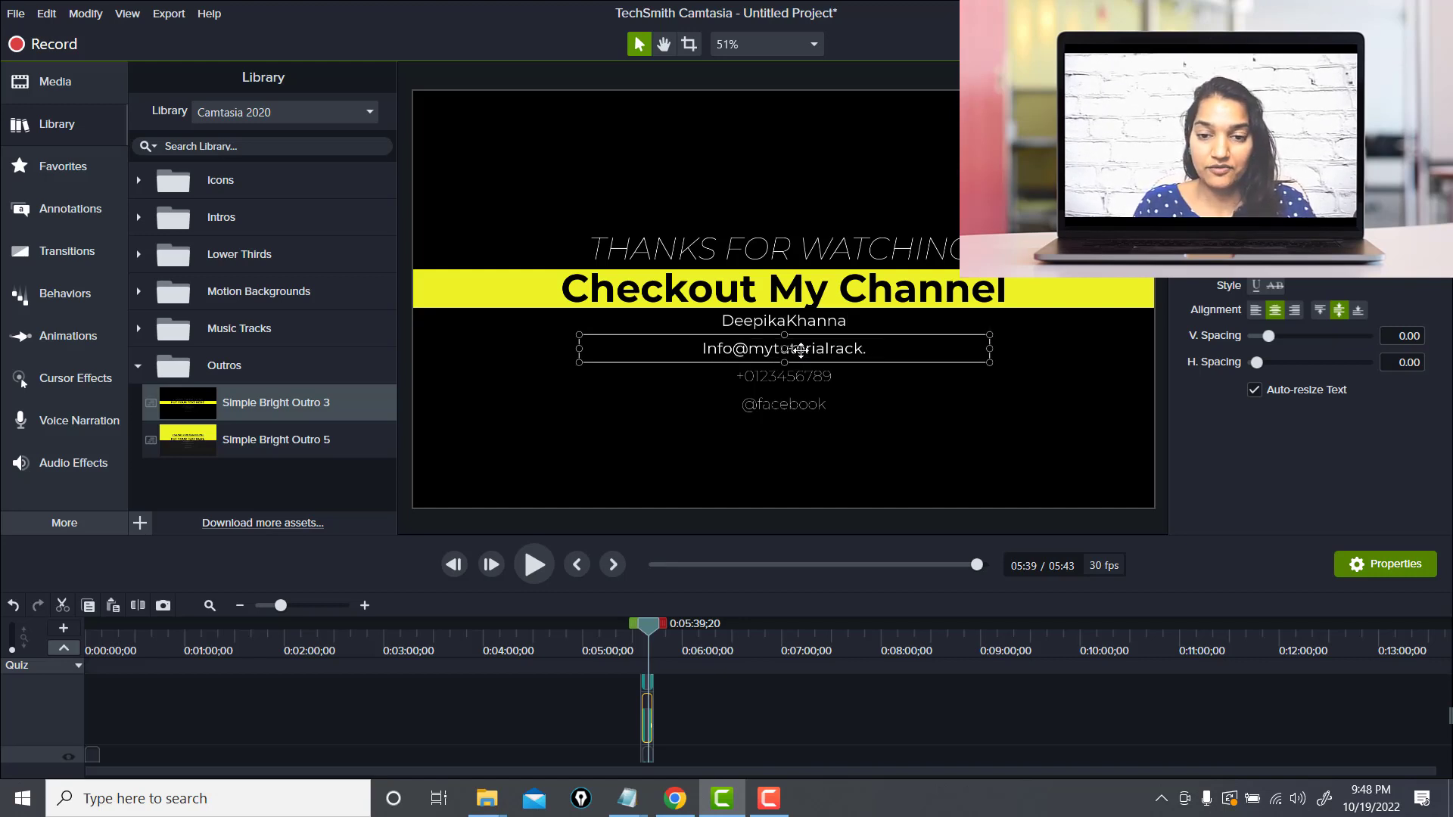
{"action": "left_click", "coordinate": [795, 399]}
{"action": "double_click", "coordinate": [795, 399]}
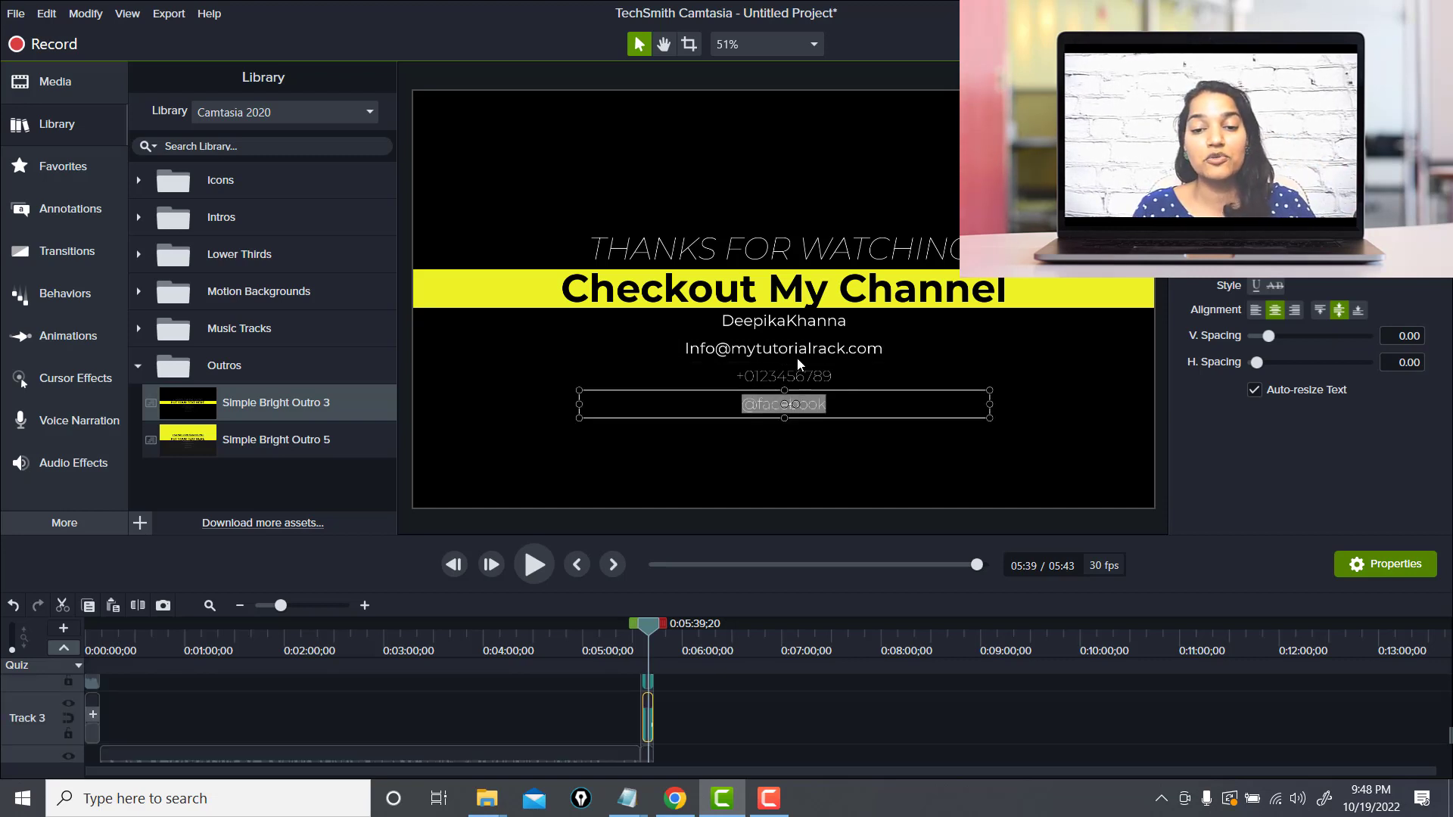
{"action": "double_click", "coordinate": [790, 378]}
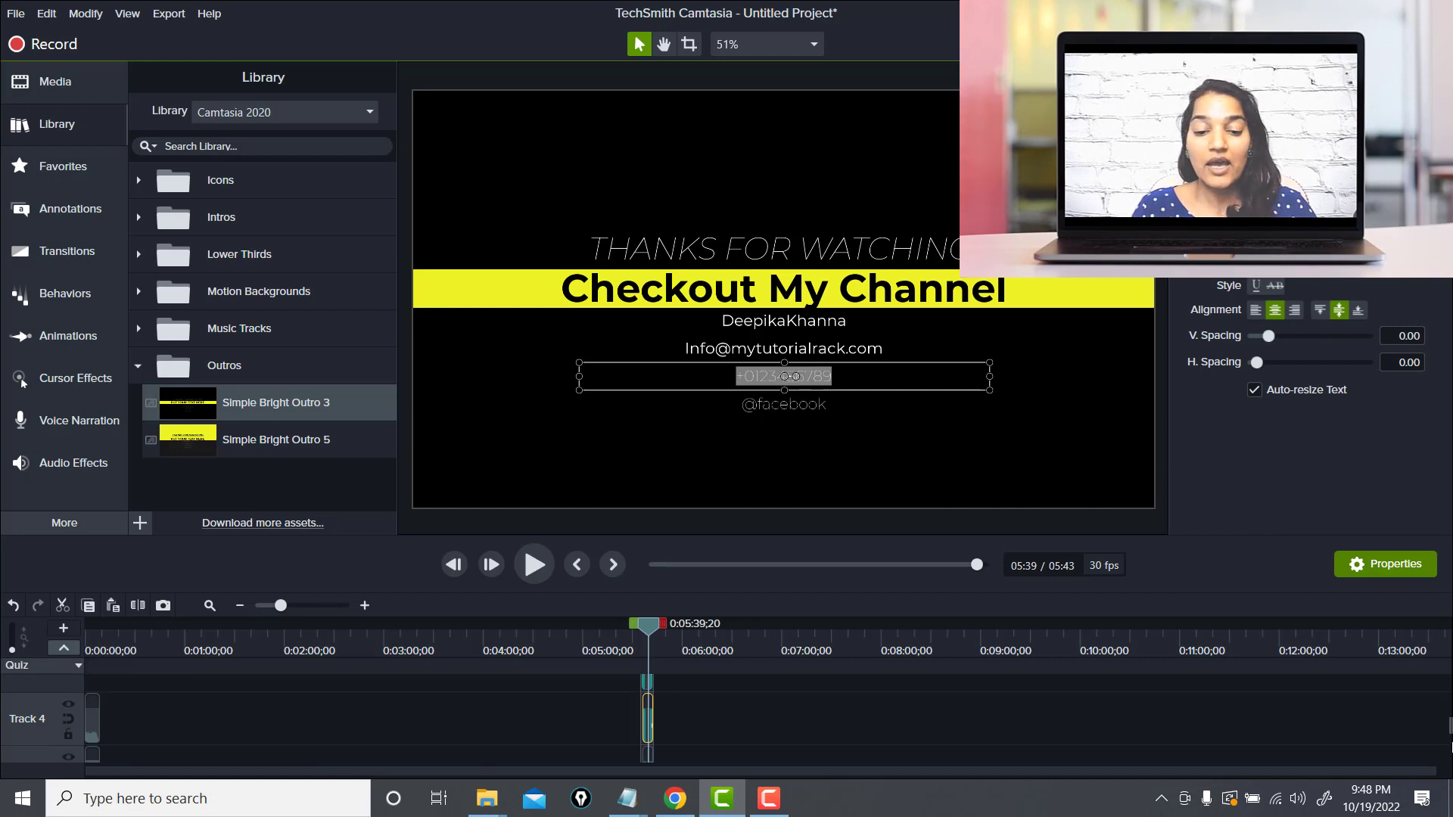
Add the House-02 icon from the library's Icons > Buildings folder onto the outro in the preview
{"action": "scroll", "coordinate": [1448, 744], "scroll_direction": "down", "scroll_amount": 2}
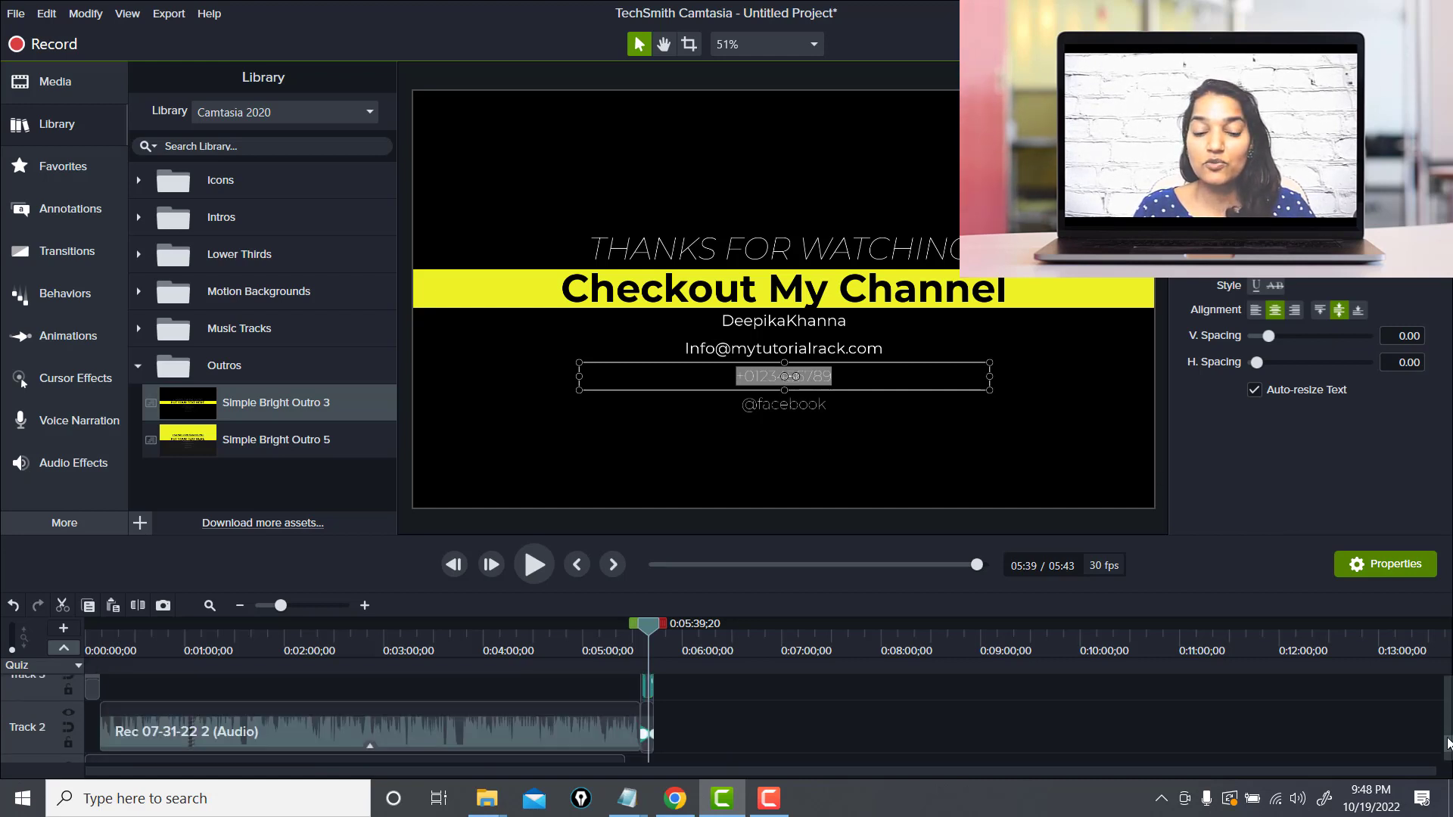
{"action": "scroll", "coordinate": [1448, 744], "scroll_direction": "down", "scroll_amount": 2}
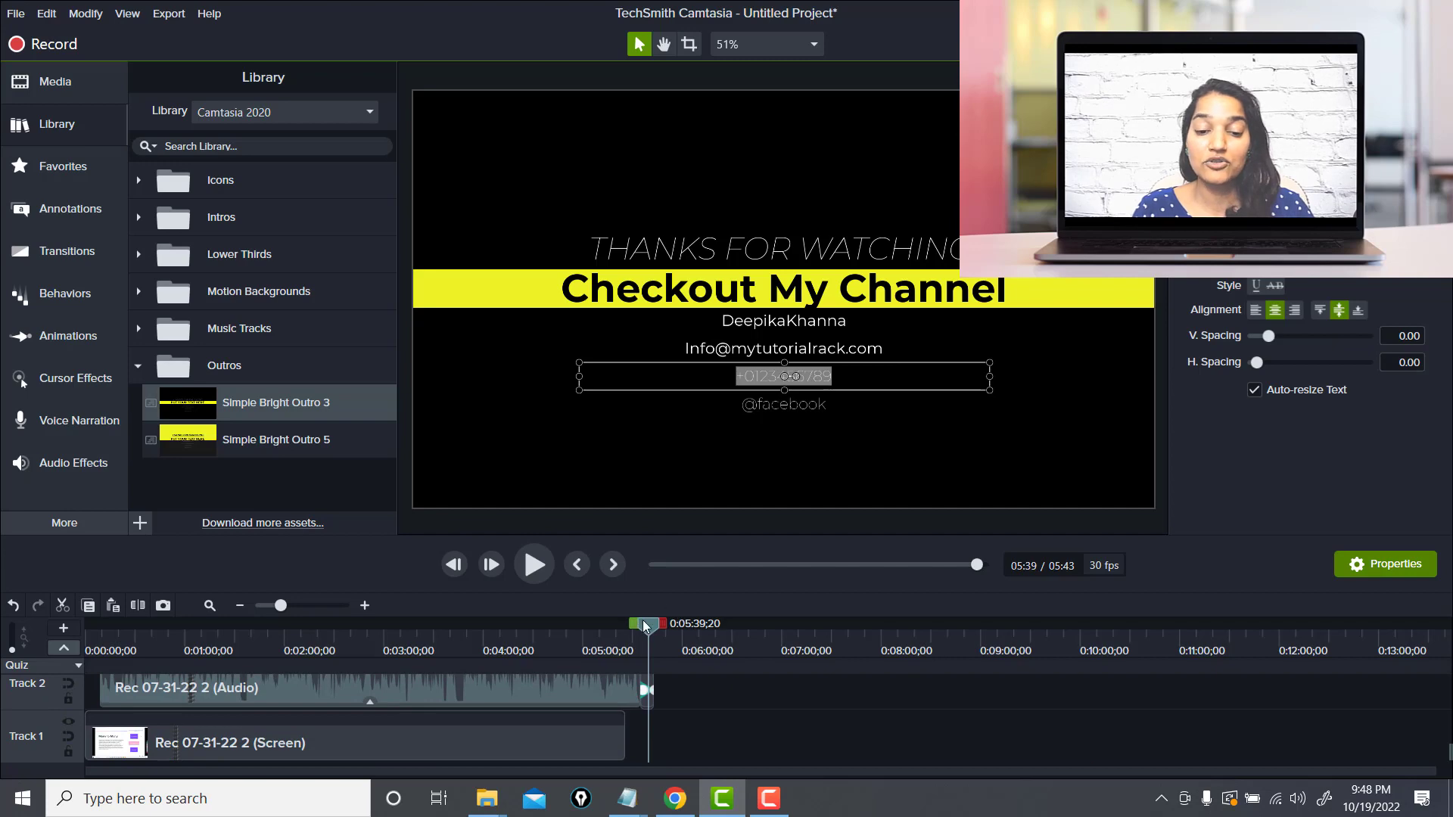
{"action": "left_click_drag", "start_coordinate": [642, 620], "coordinate": [667, 639]}
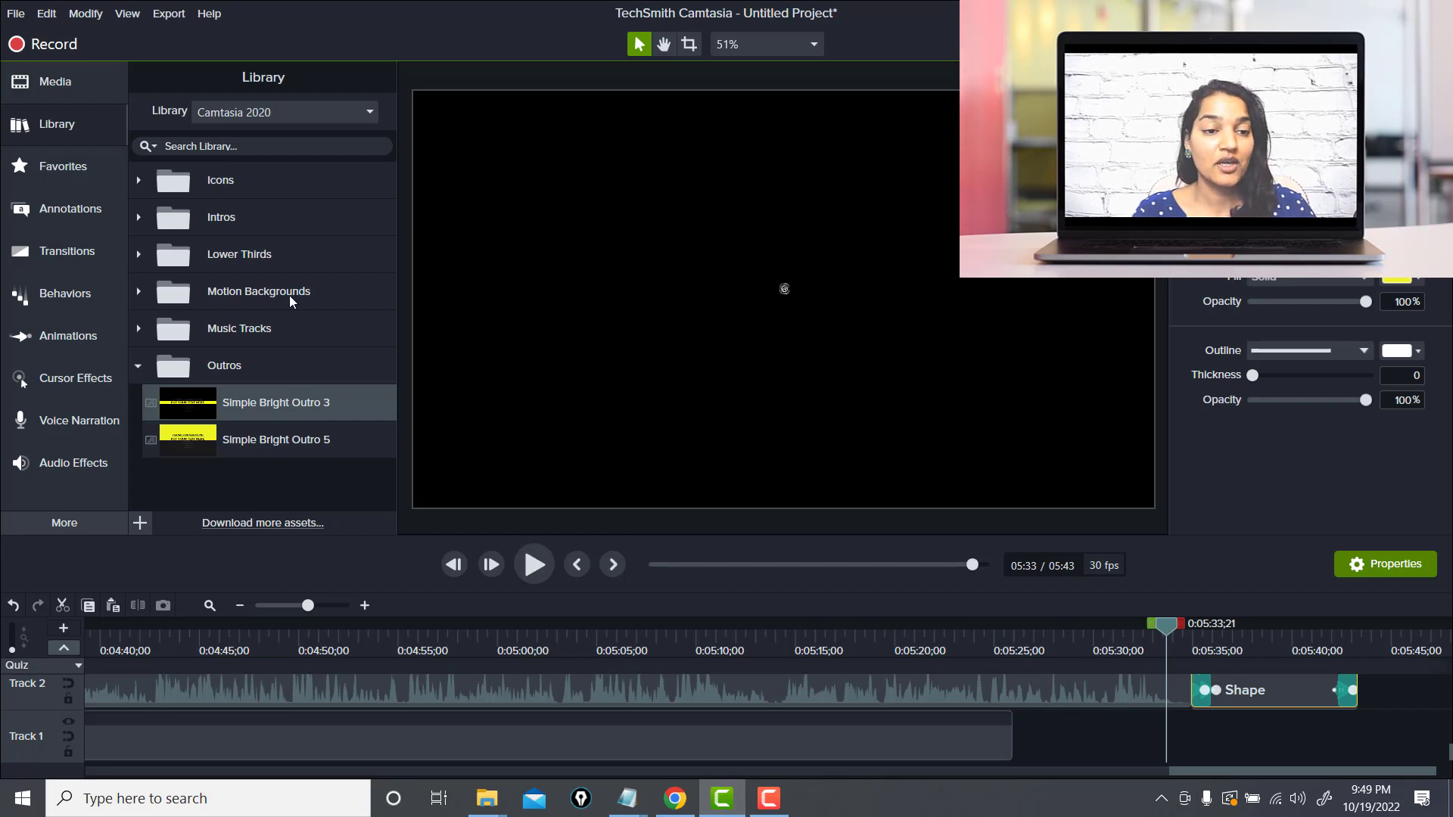
{"action": "left_click", "coordinate": [147, 327]}
{"action": "left_click", "coordinate": [144, 333]}
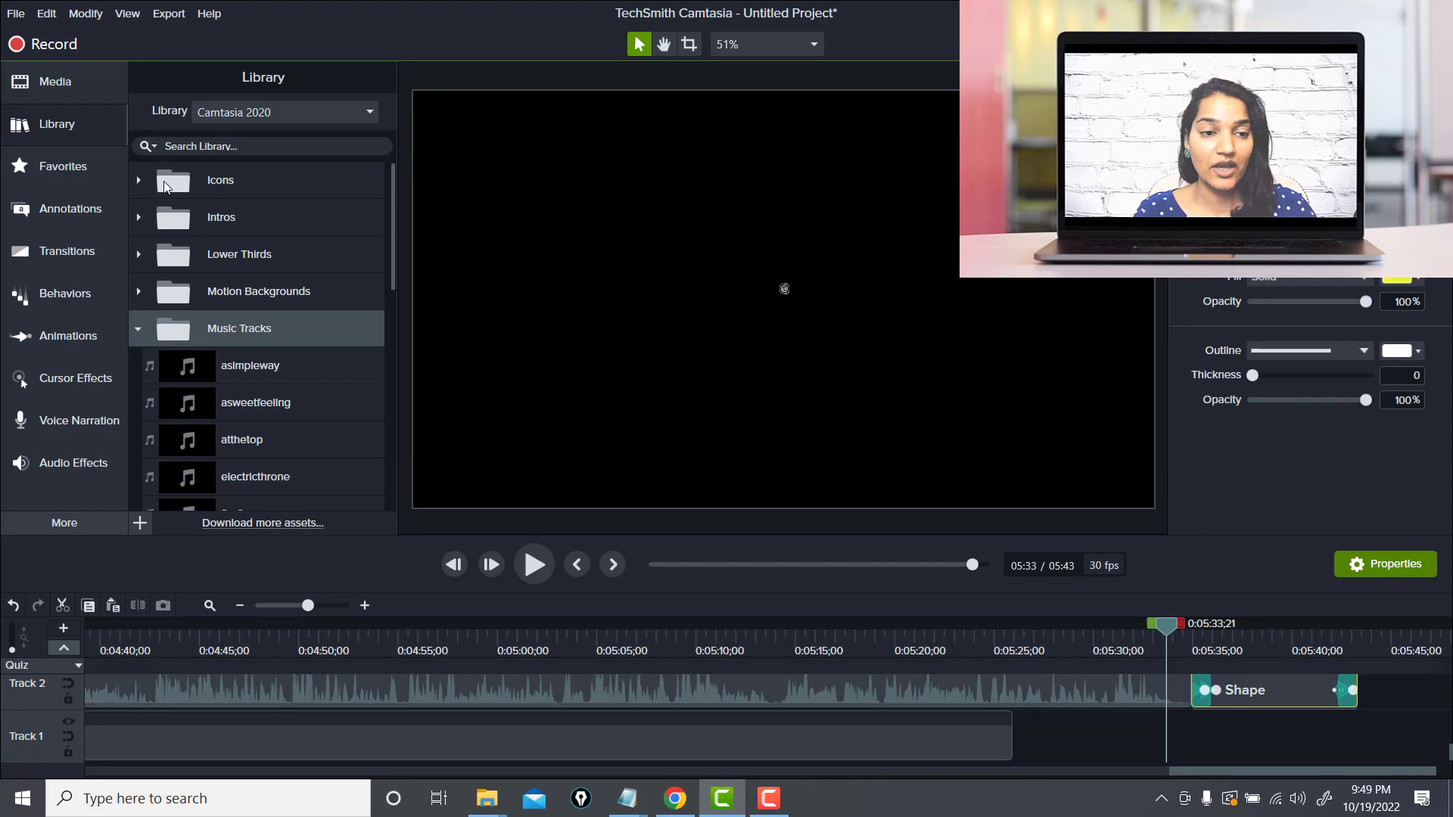
{"action": "left_click", "coordinate": [143, 219]}
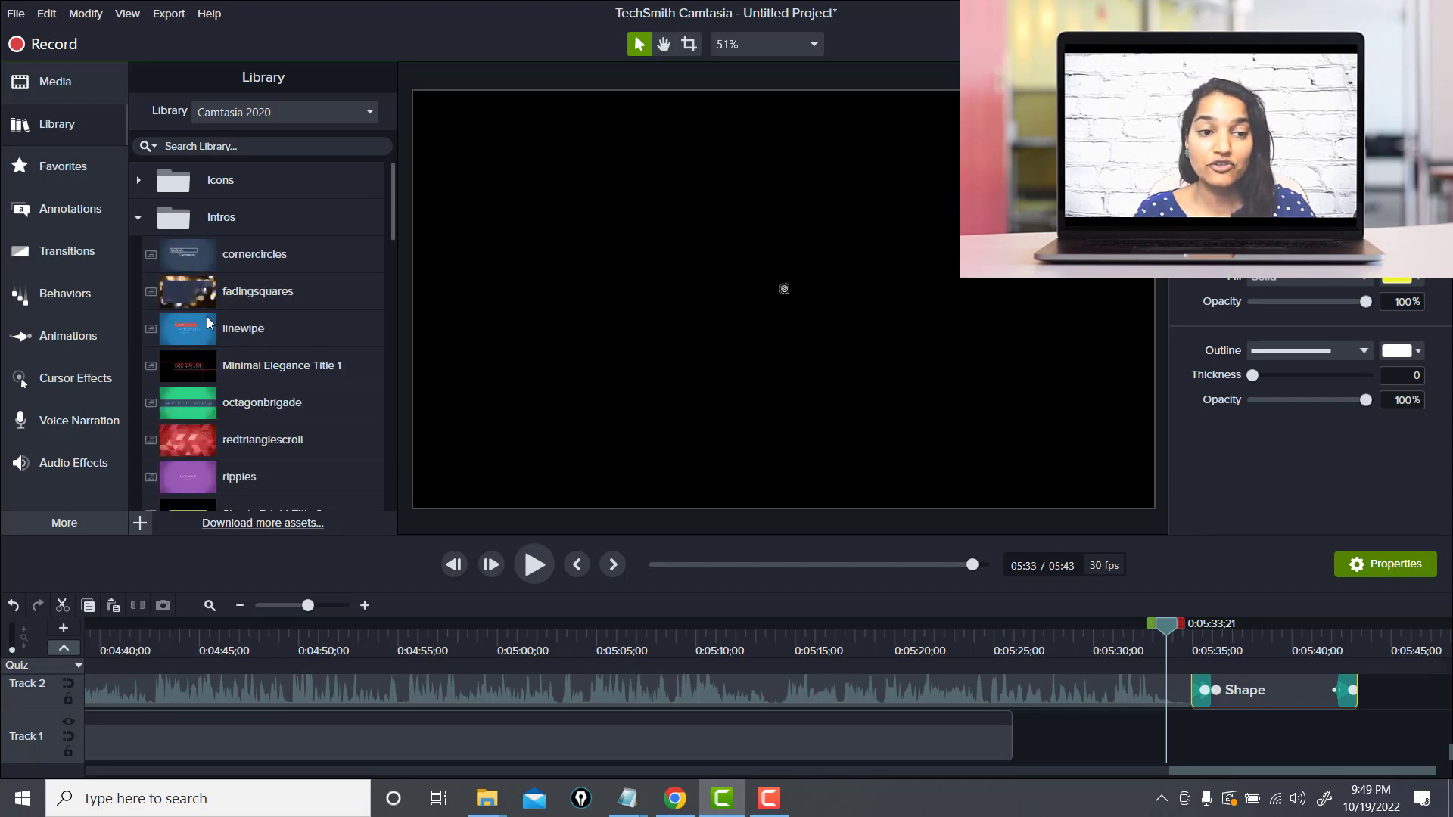
{"action": "left_click", "coordinate": [139, 180]}
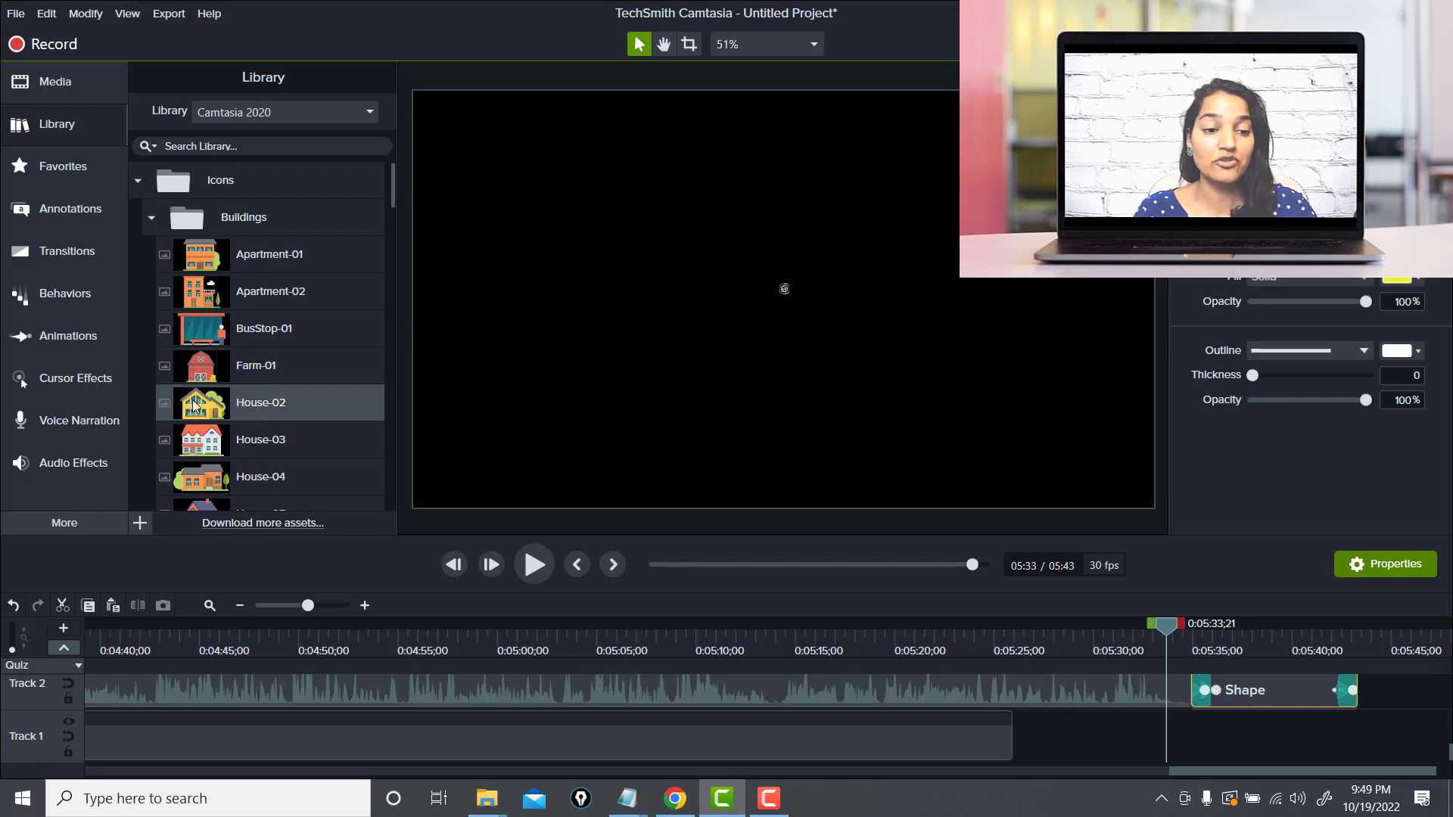
{"action": "left_click_drag", "start_coordinate": [198, 405], "coordinate": [761, 295]}
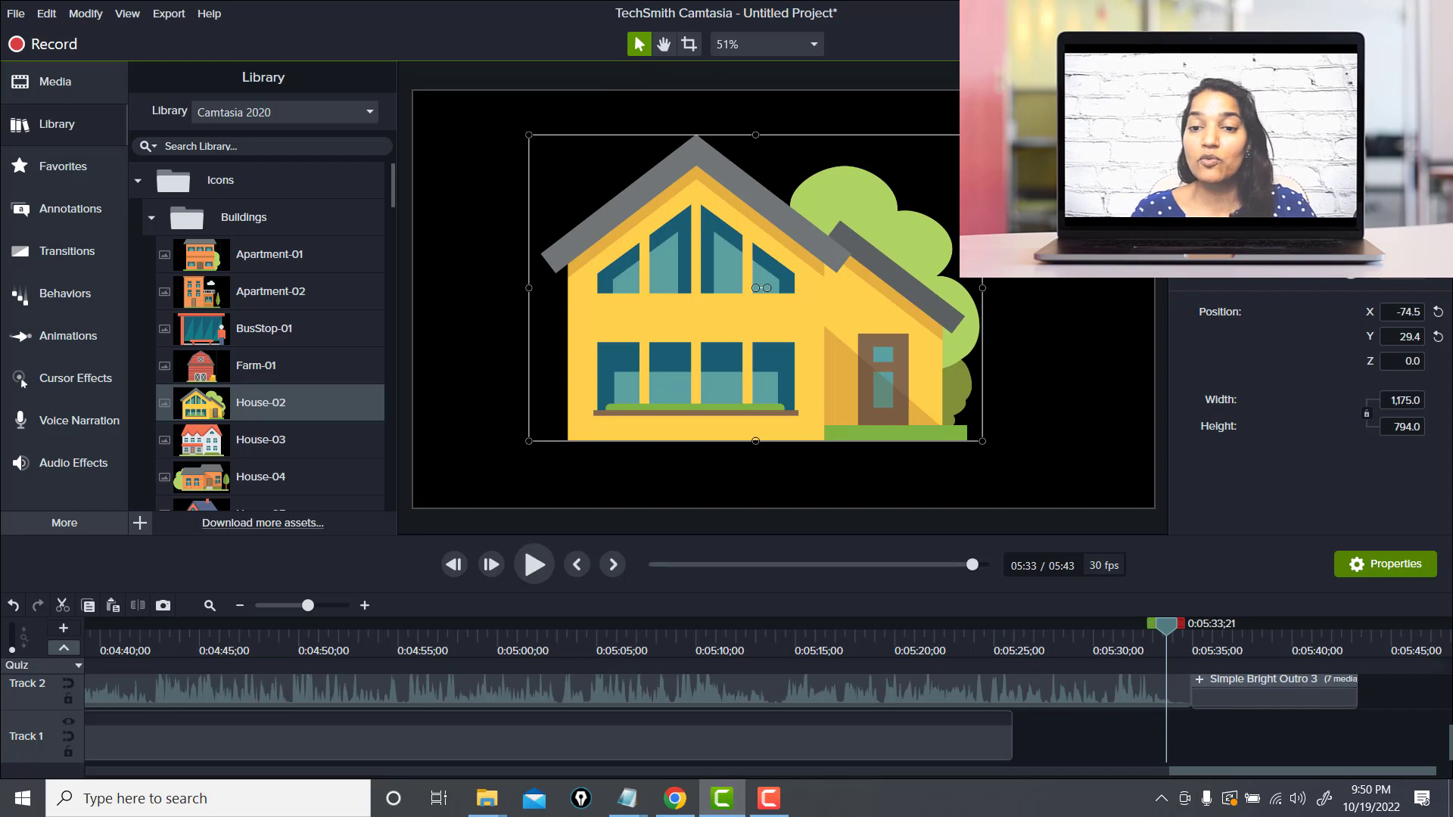
Add an Interactive Hotspot visual effect to the house icon and switch its action to the URL option
{"action": "right_click", "coordinate": [884, 312]}
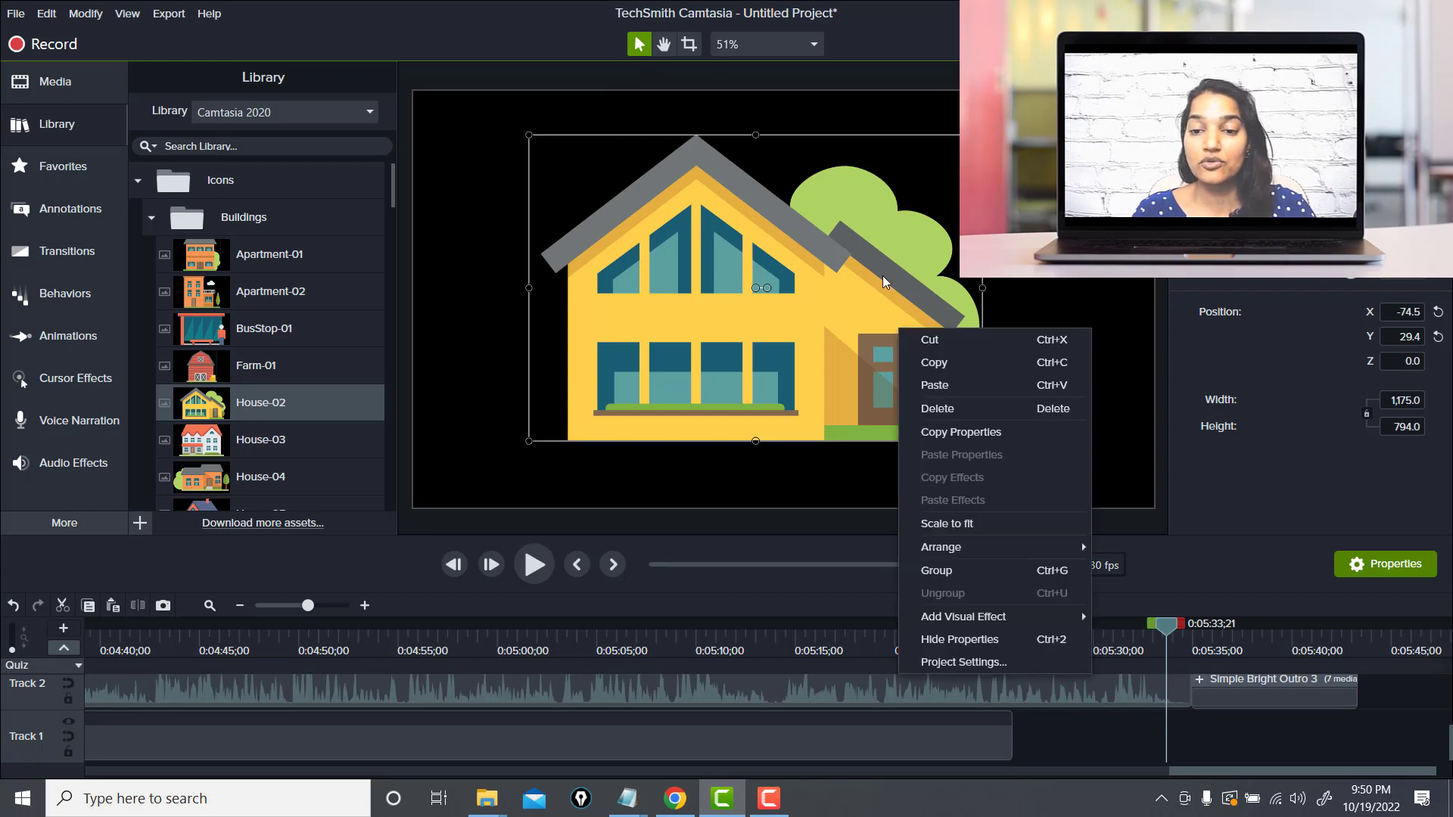
{"action": "right_click", "coordinate": [820, 302]}
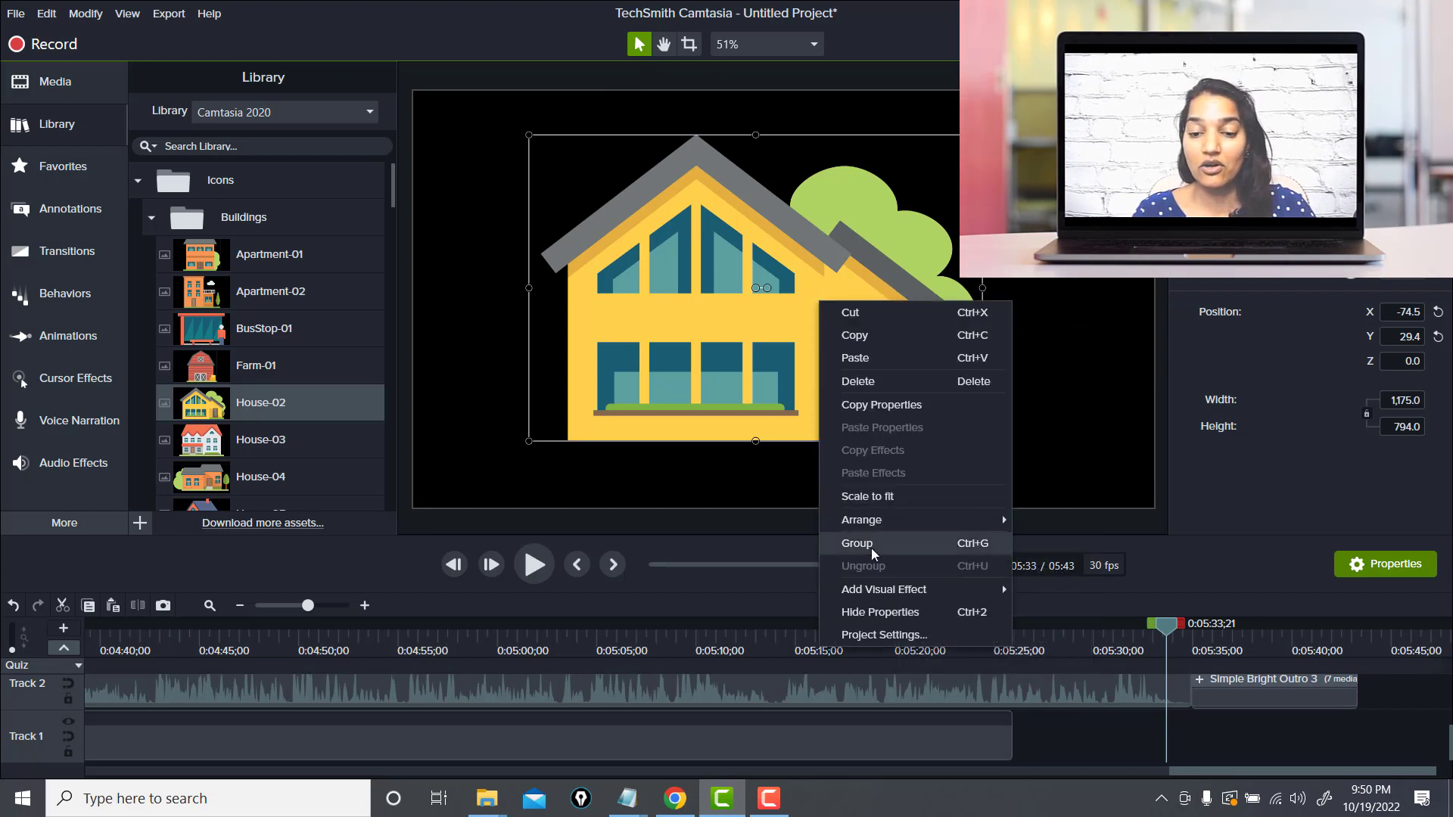
{"action": "mouse_move", "coordinate": [887, 589]}
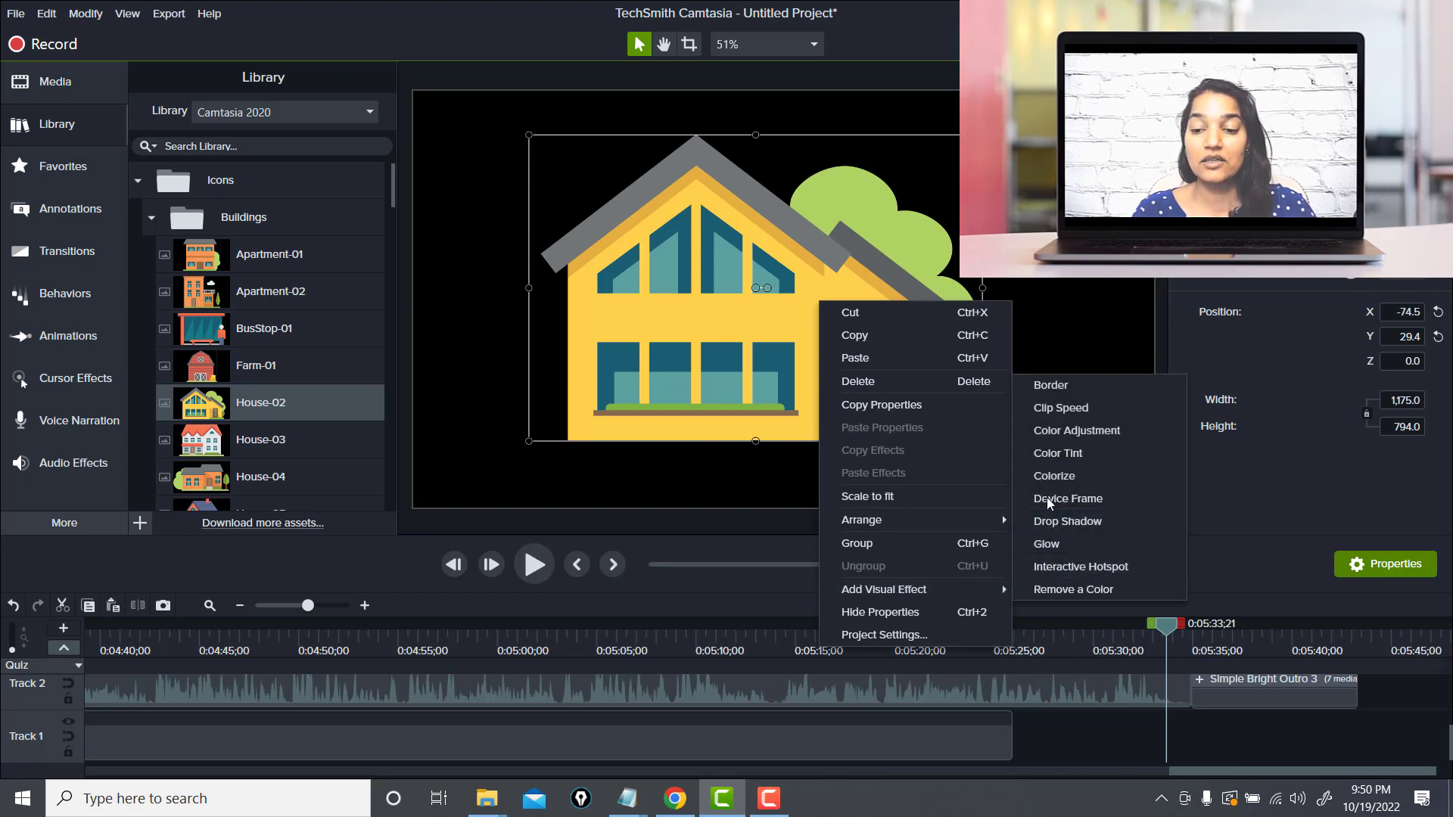
{"action": "left_click", "coordinate": [1064, 571]}
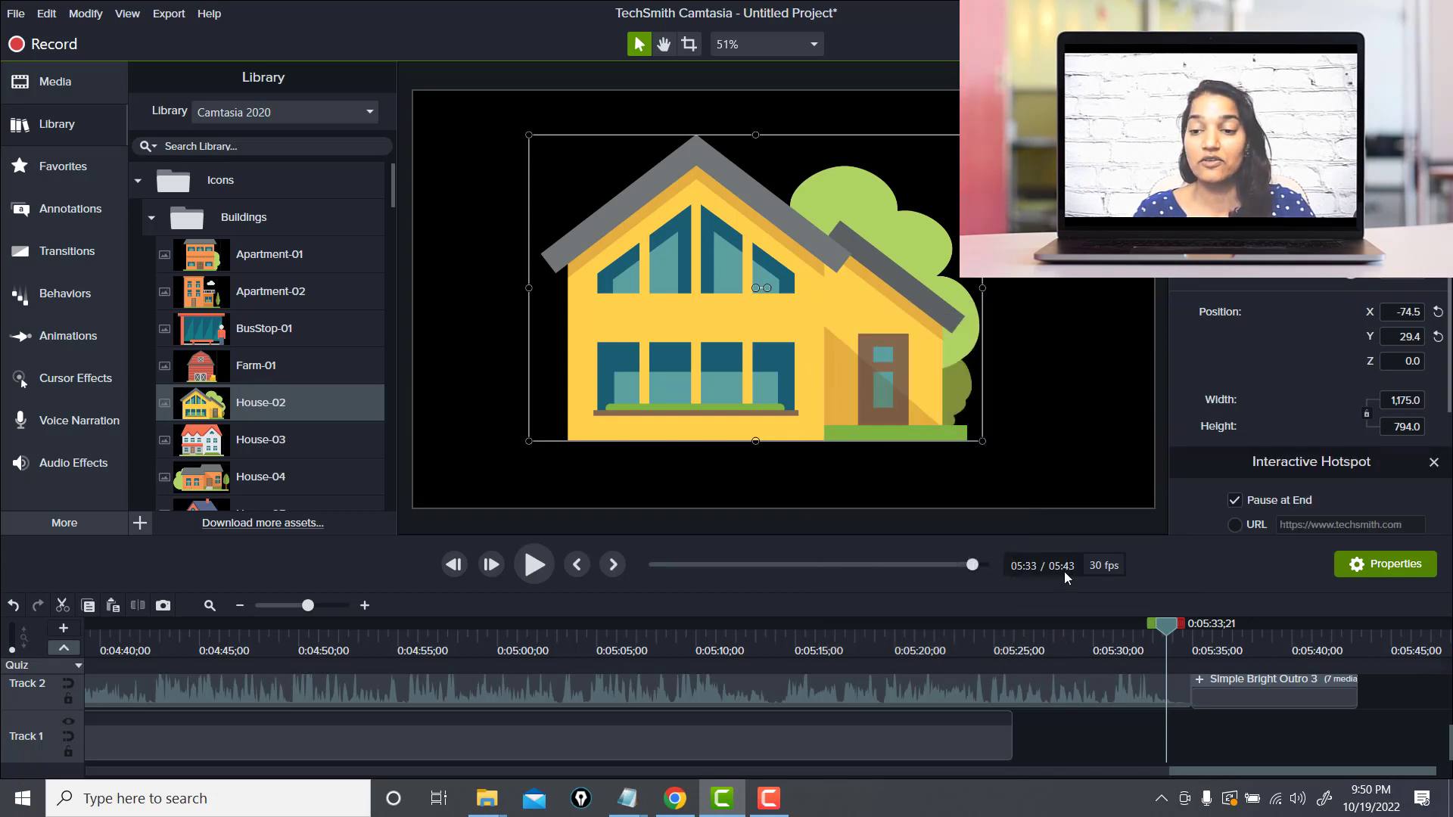
{"action": "left_click", "coordinate": [1235, 525]}
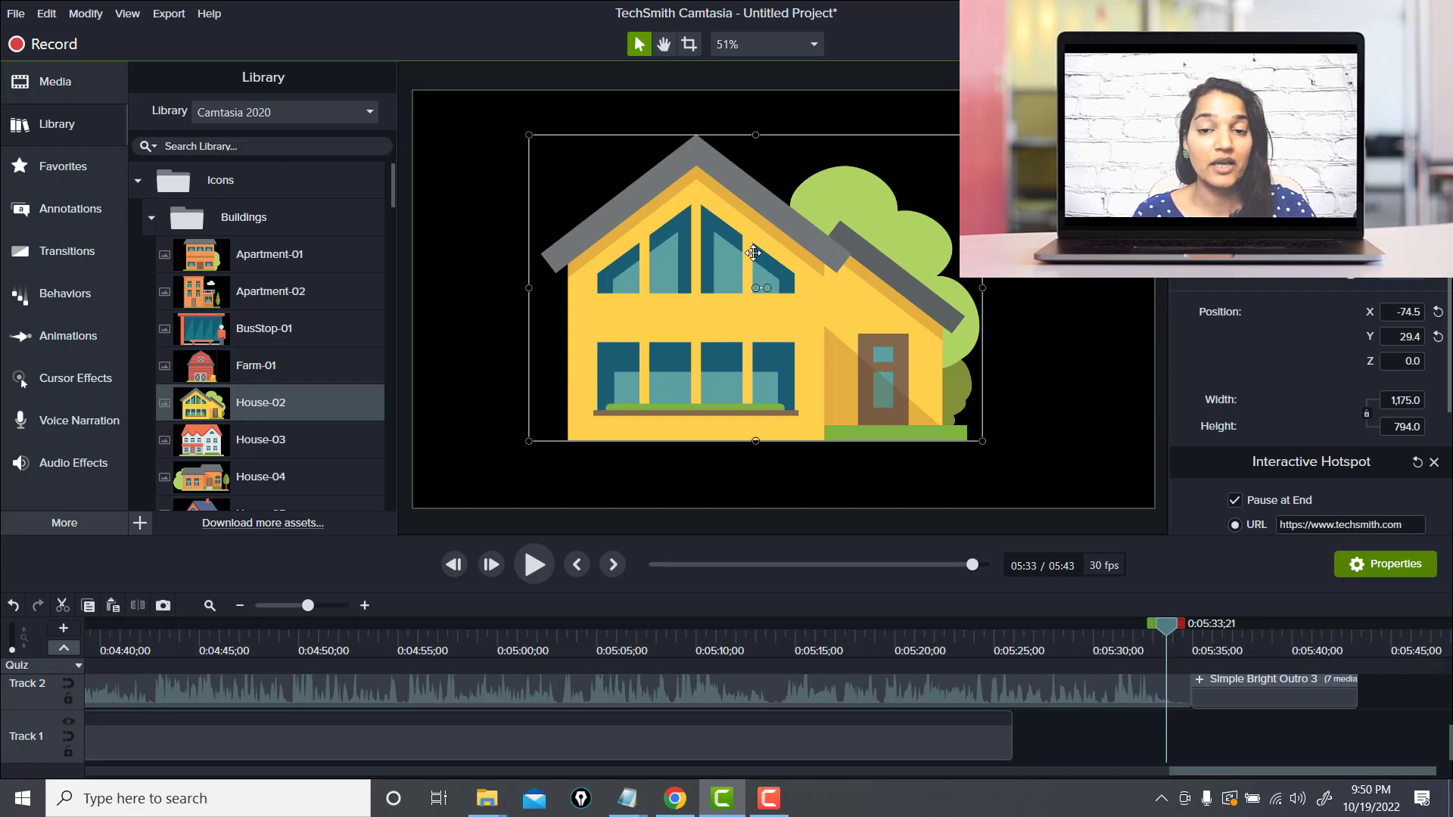
{"action": "right_click", "coordinate": [808, 307]}
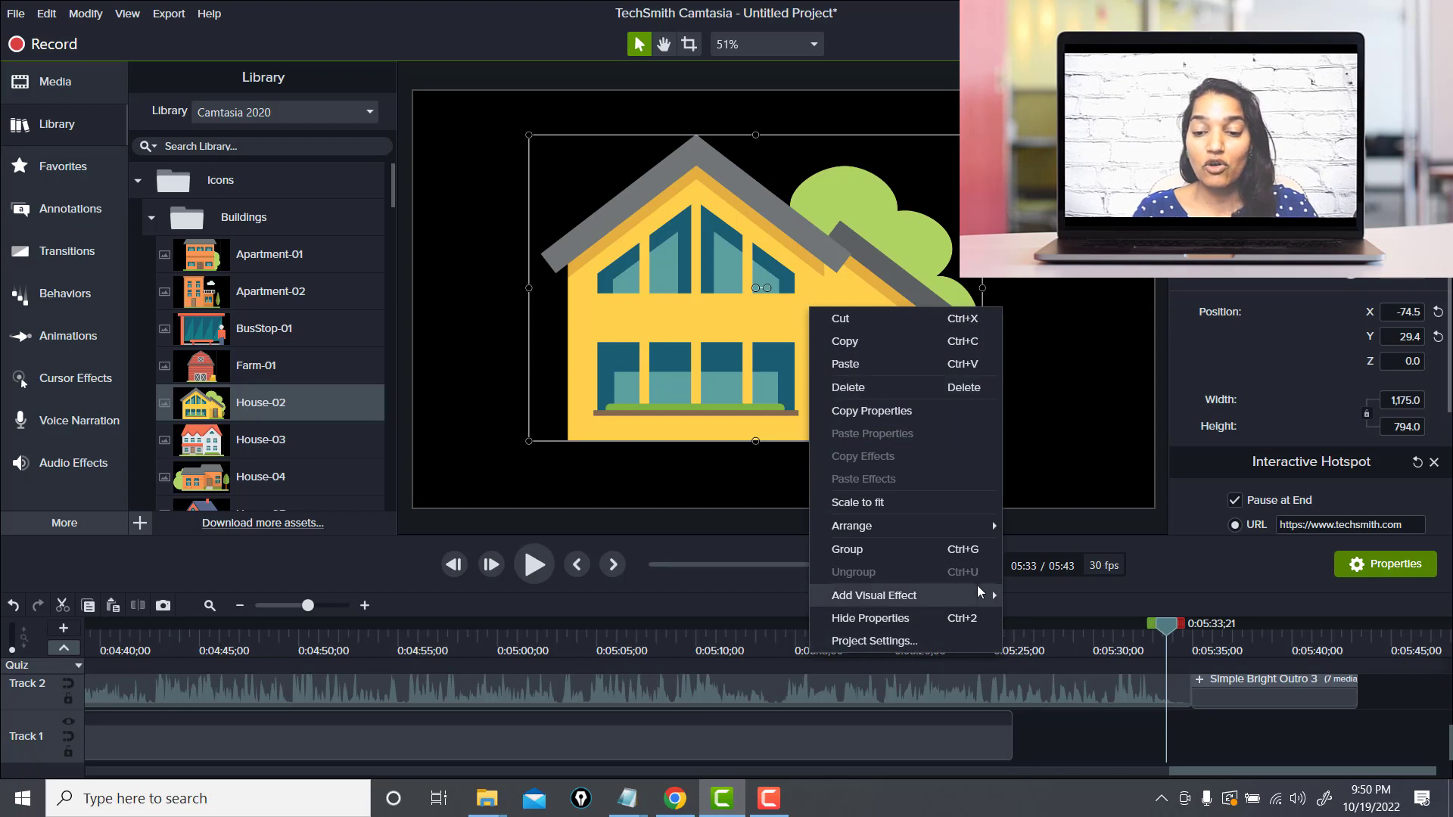
{"action": "mouse_move", "coordinate": [978, 586]}
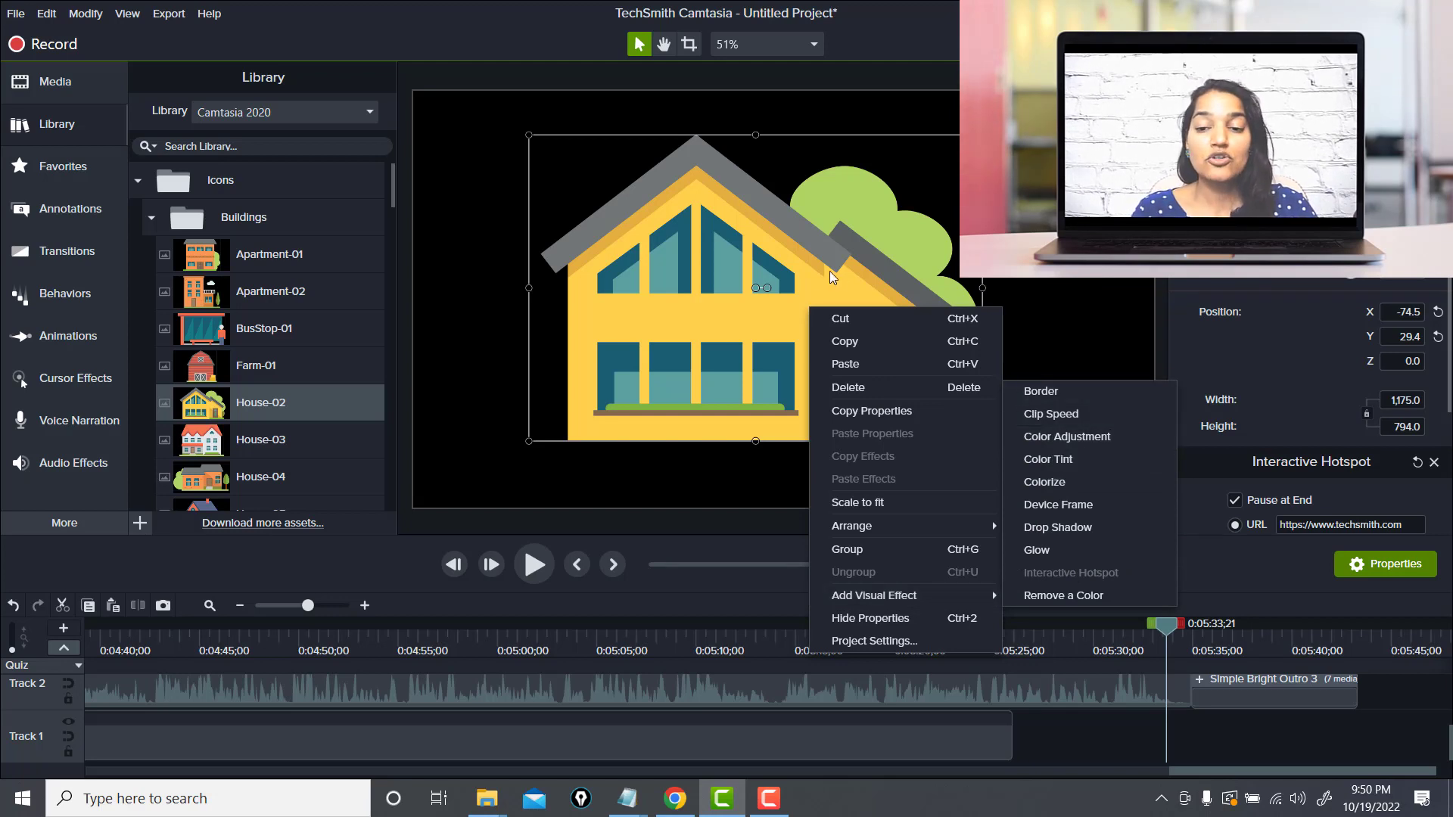
{"action": "left_click", "coordinate": [150, 217]}
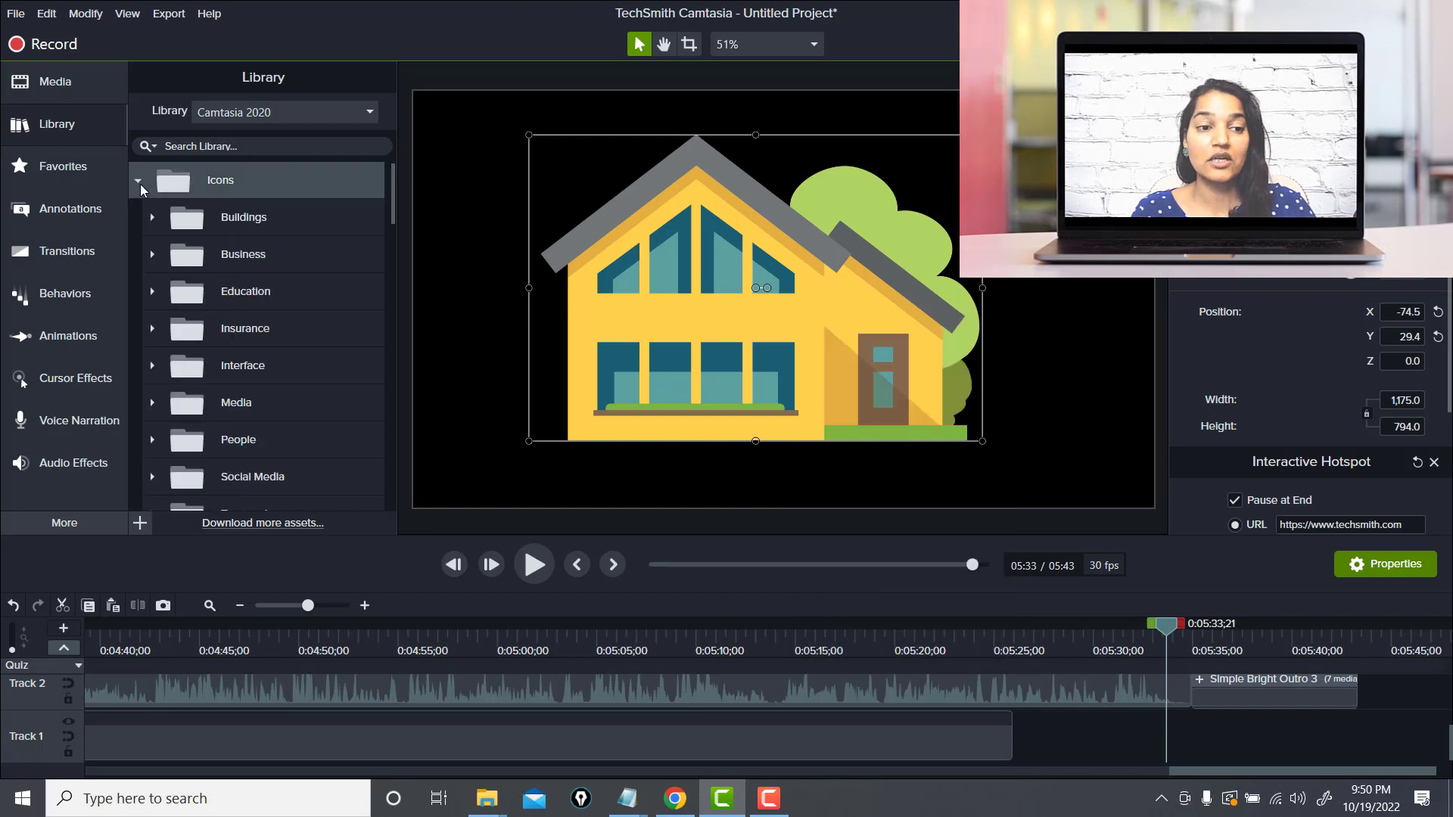
{"action": "left_click", "coordinate": [135, 182]}
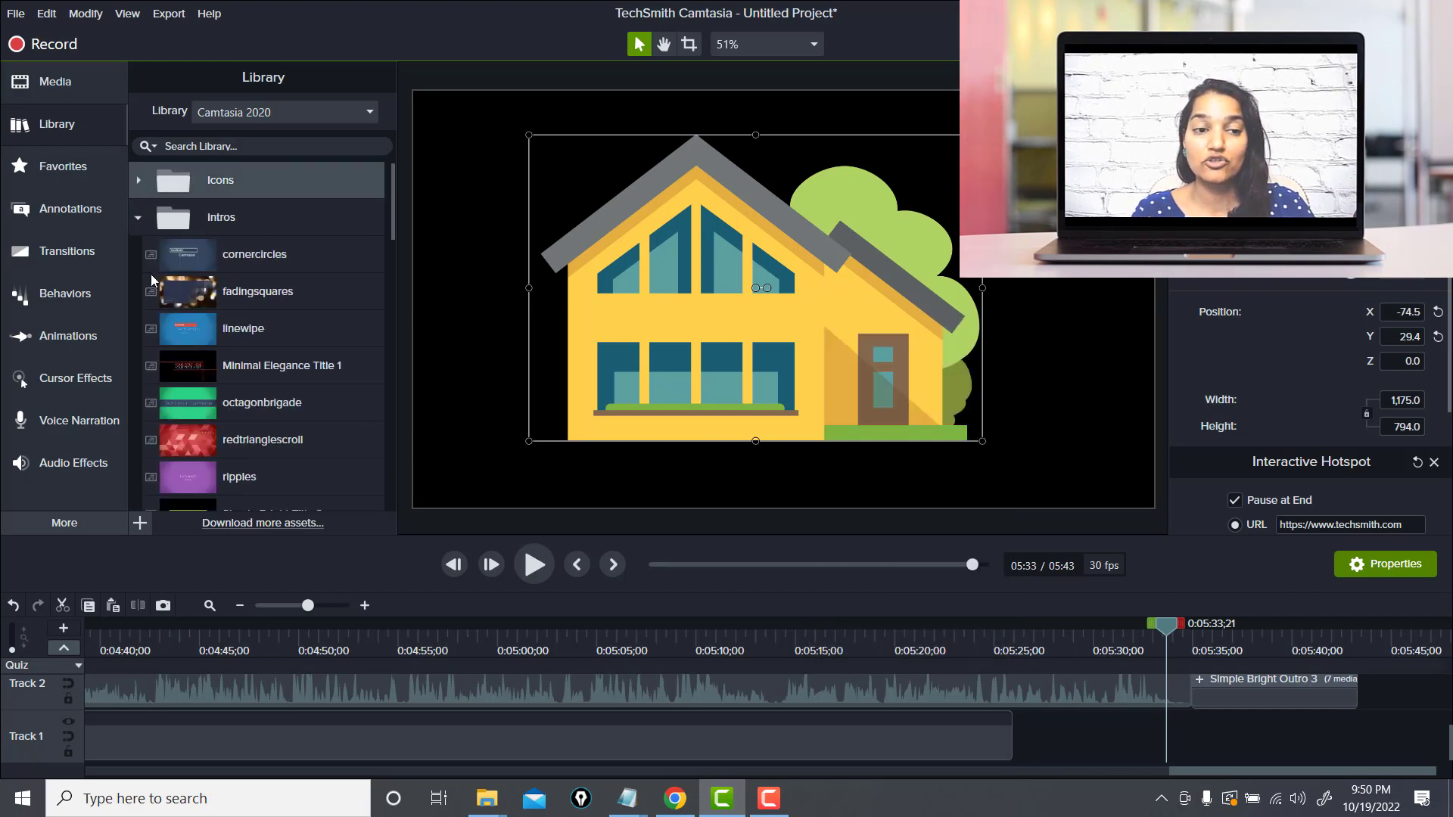
{"action": "left_click", "coordinate": [143, 221]}
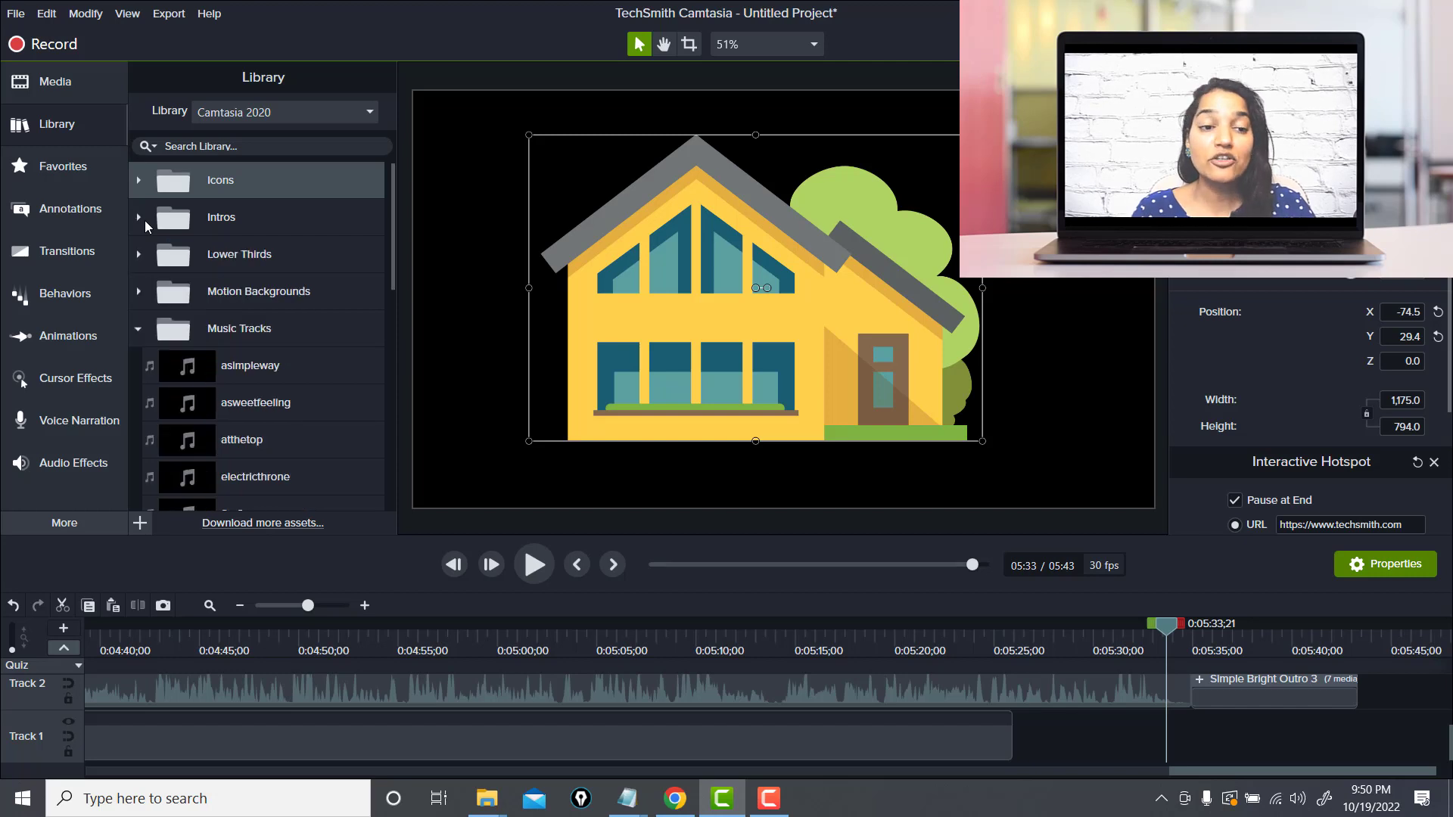
{"action": "left_click", "coordinate": [138, 329]}
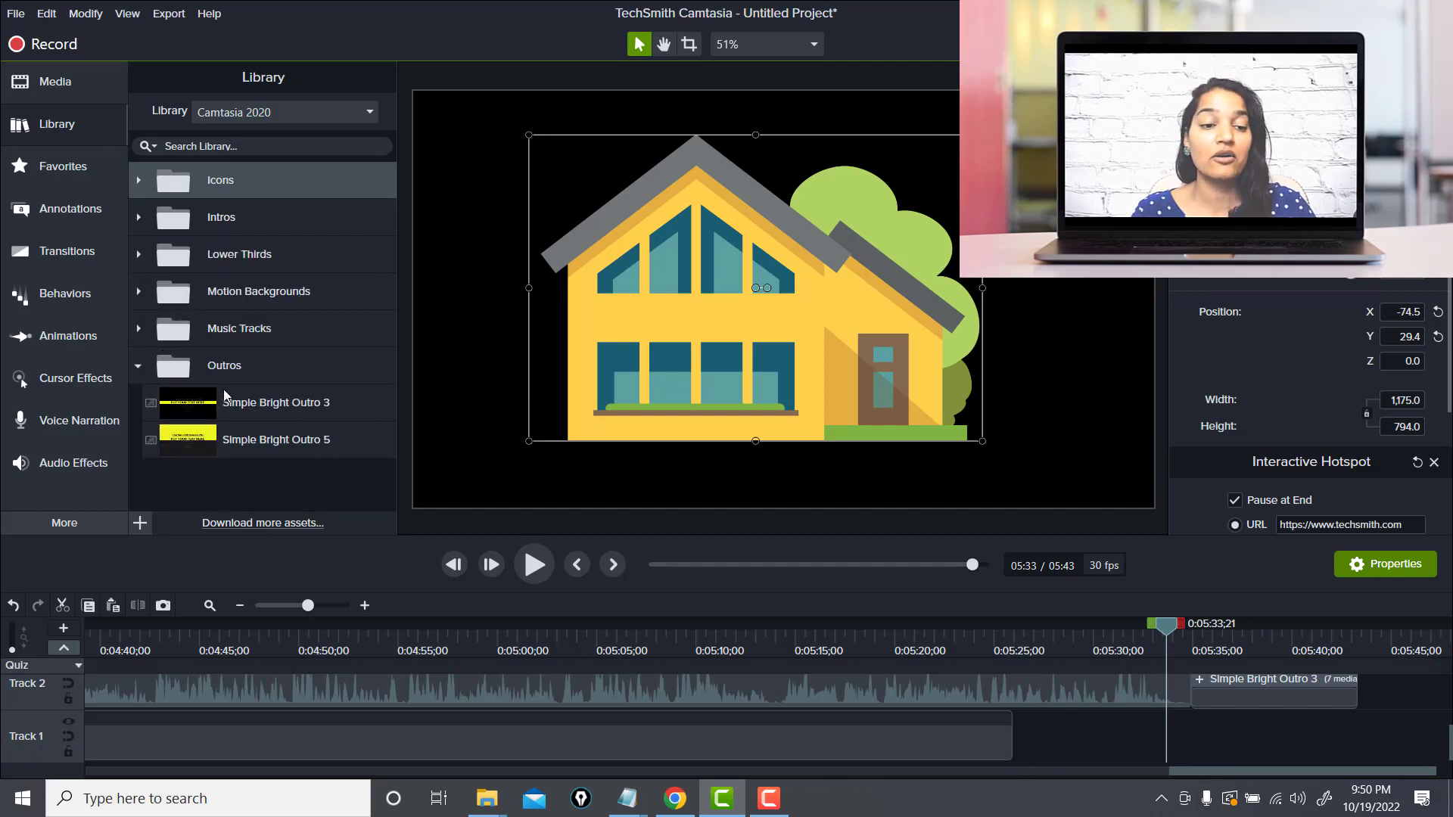